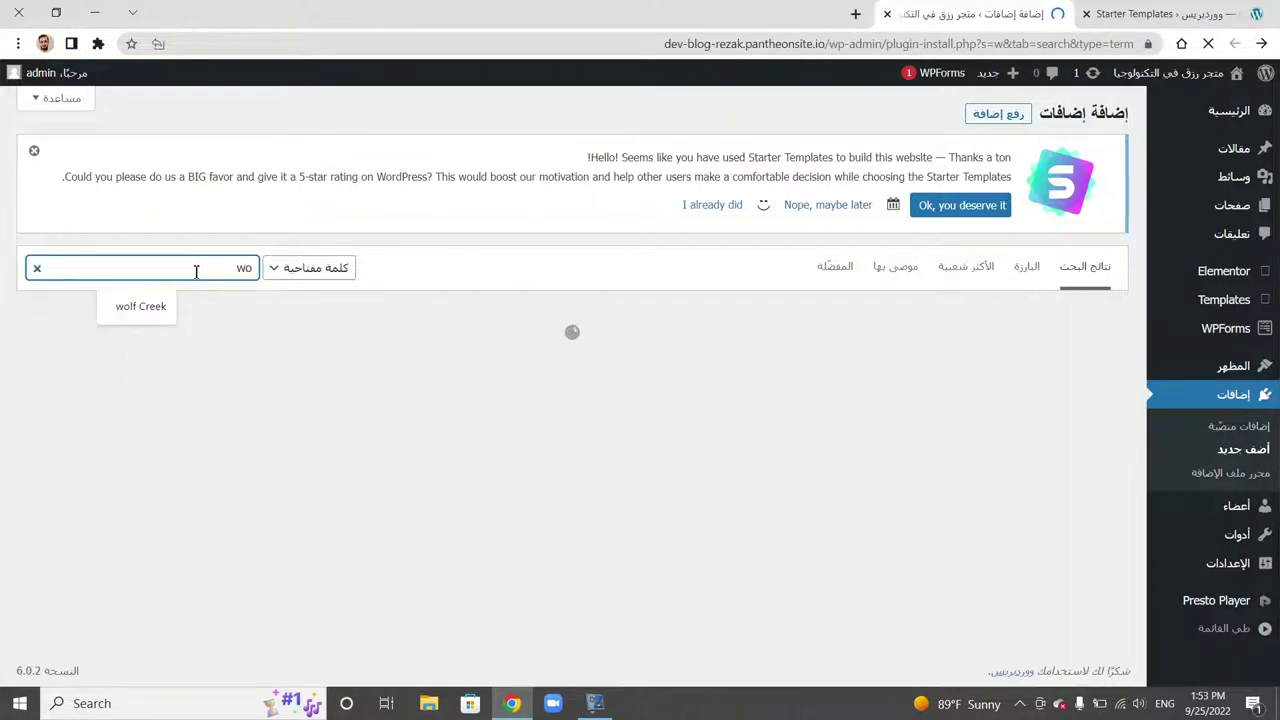
# - Search the plugin directory for "woo" and look through the results for the WooCommerce plugin
pyautogui.write('o')
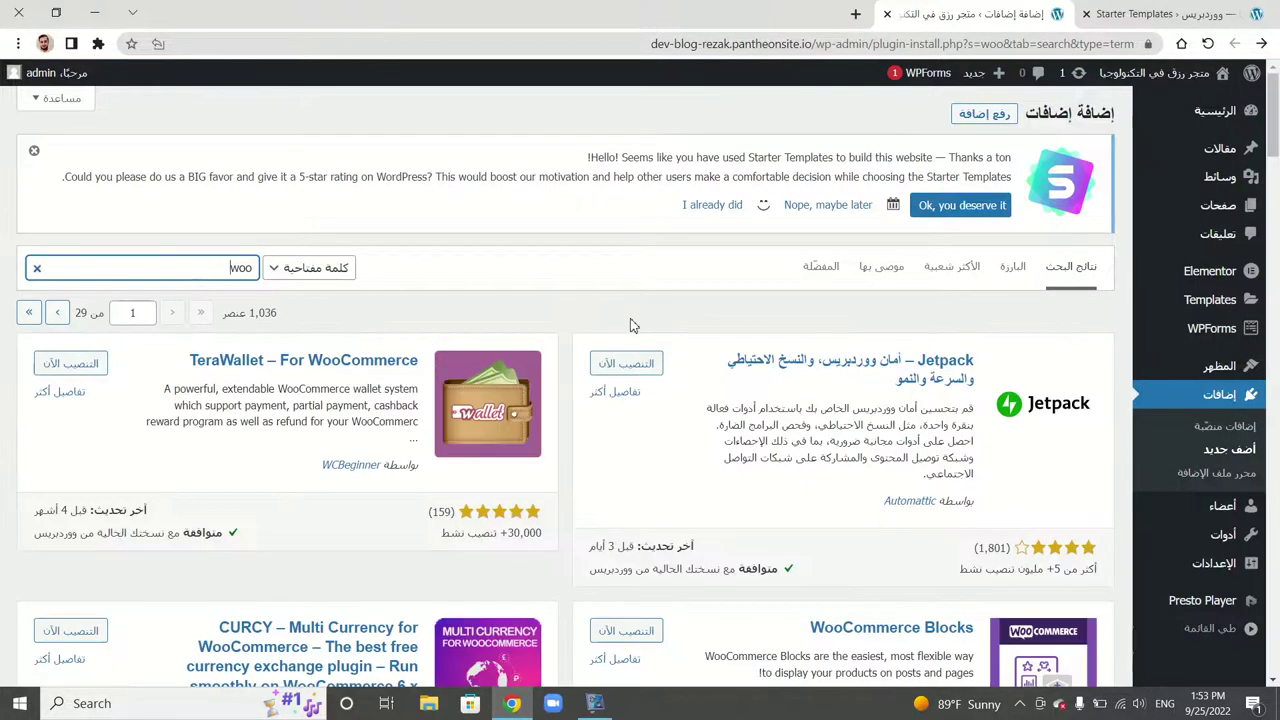
pyautogui.scroll(-5, 703, 370)
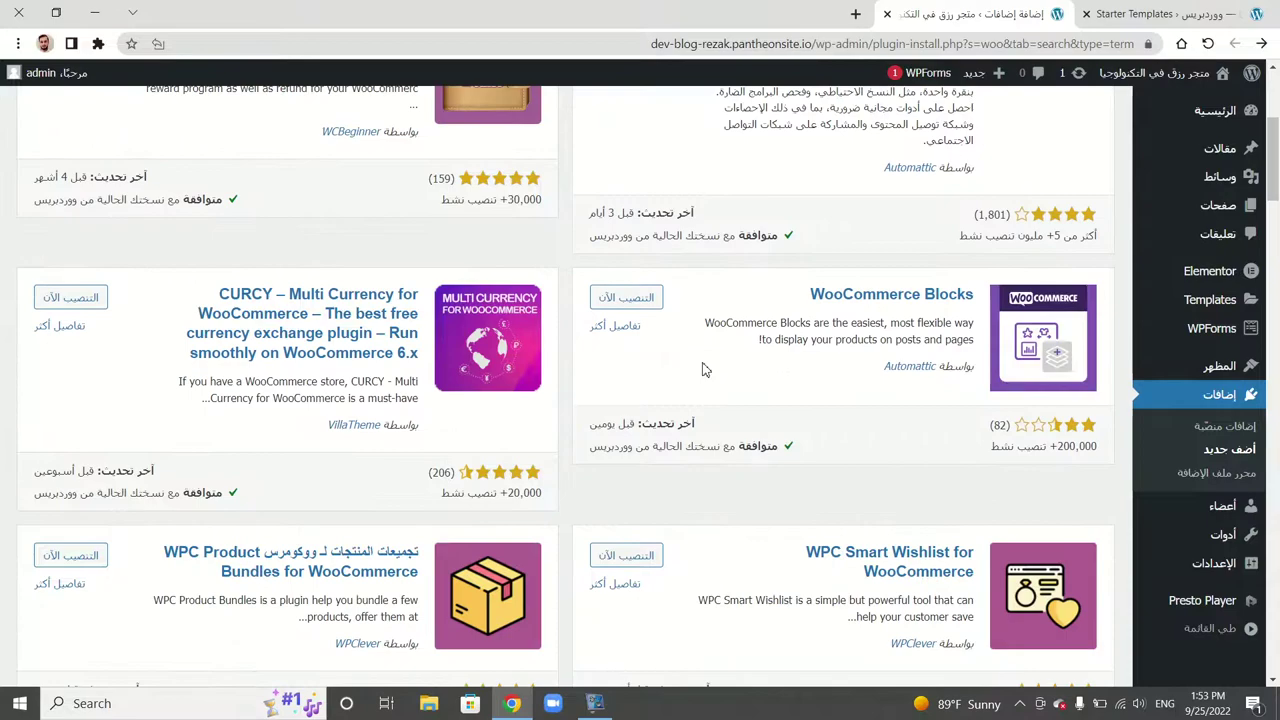
pyautogui.scroll(-12, 703, 370)
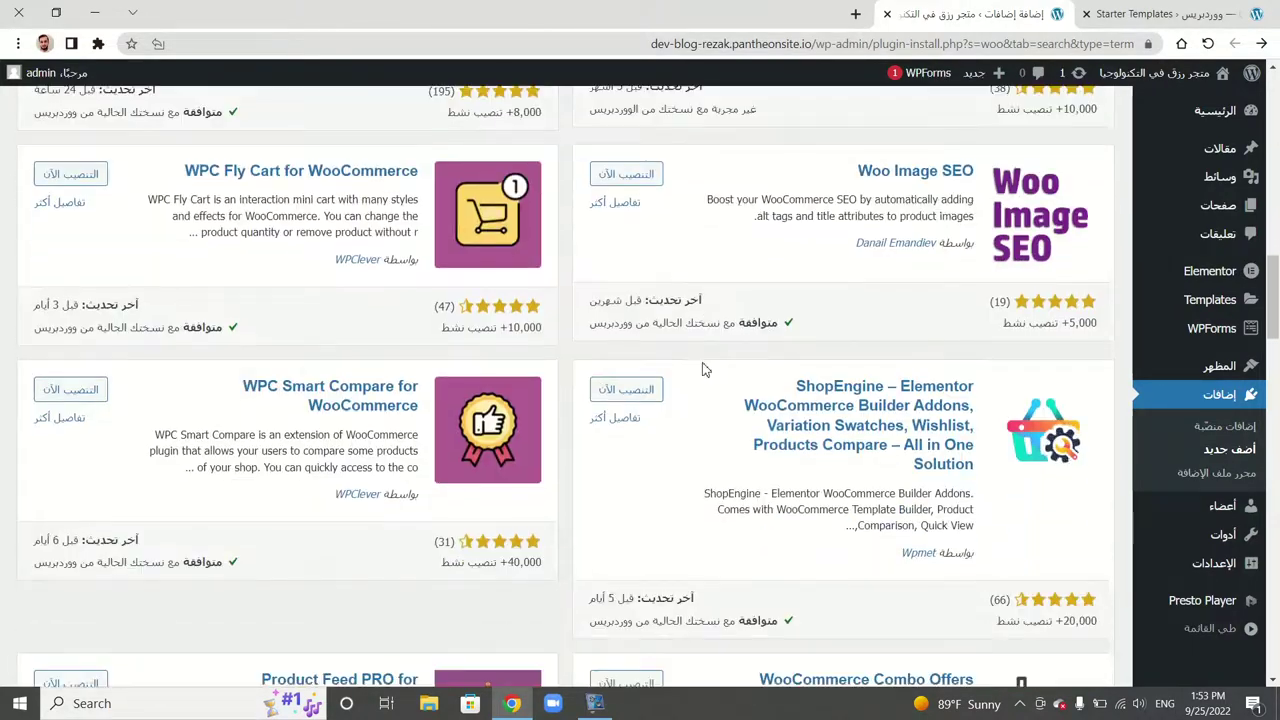
pyautogui.scroll(-15, 703, 370)
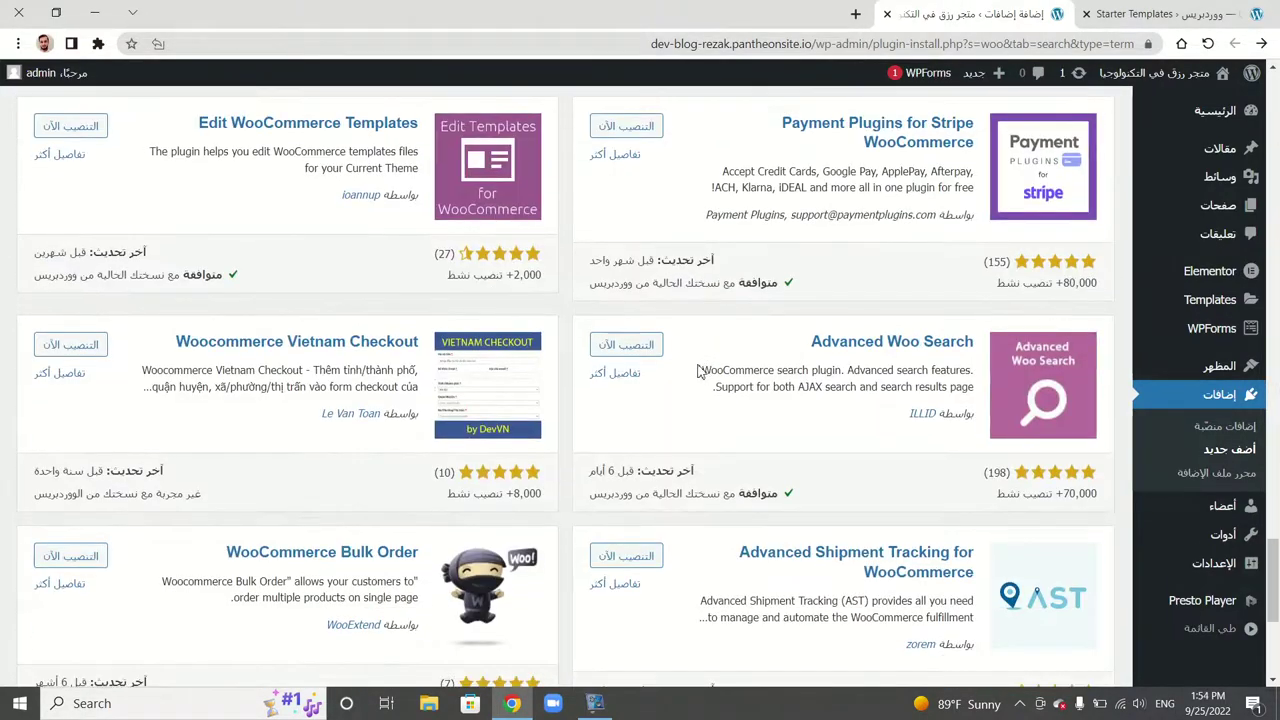
pyautogui.moveTo(594, 703)
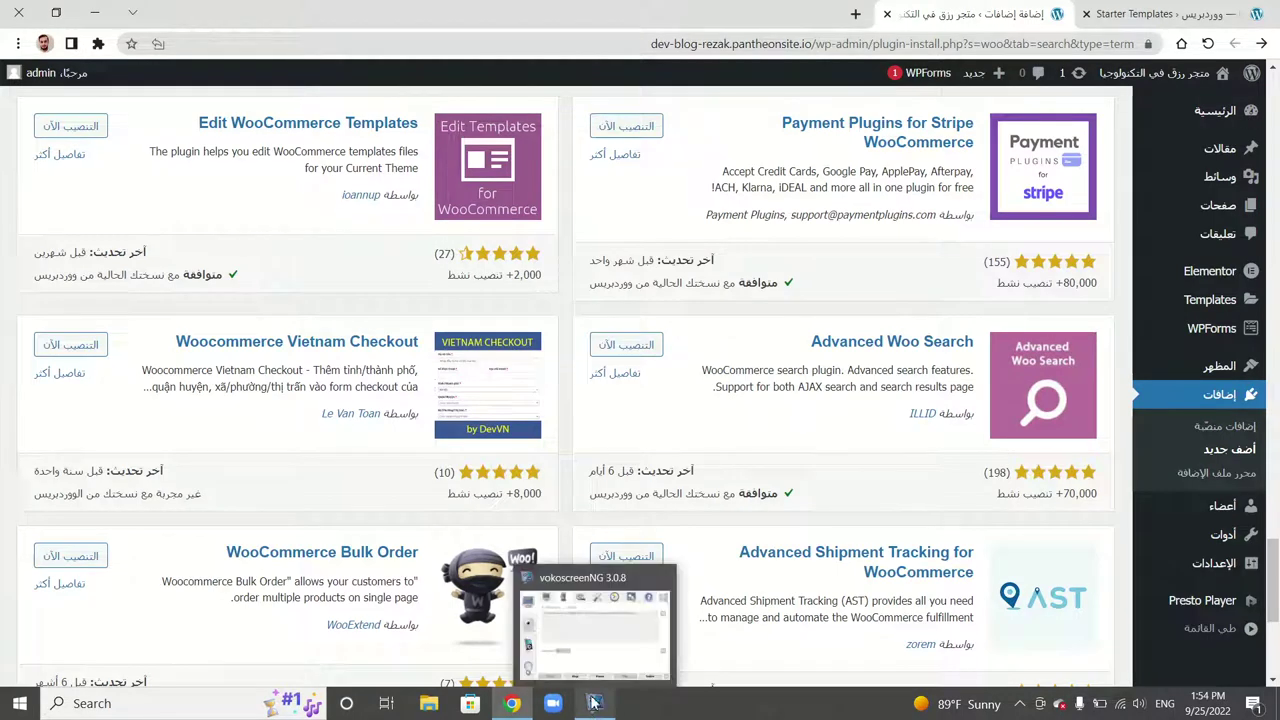
pyautogui.click(596, 634)
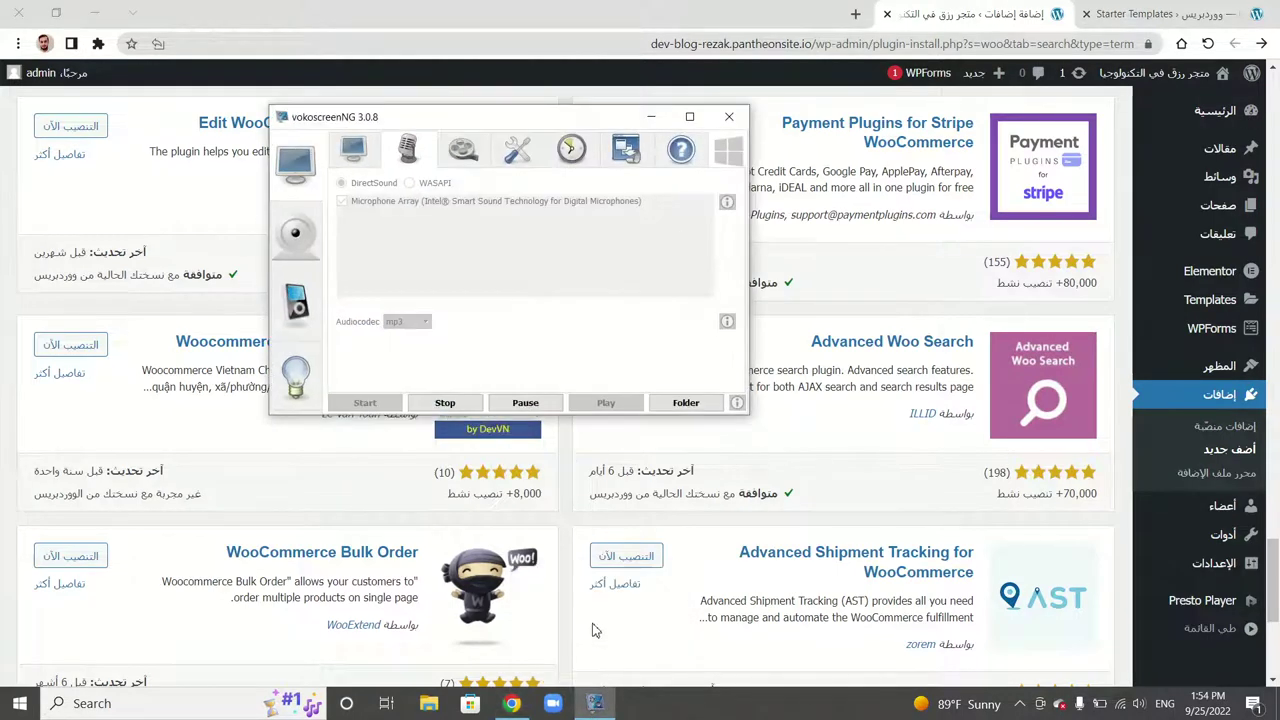
pyautogui.click(516, 400)
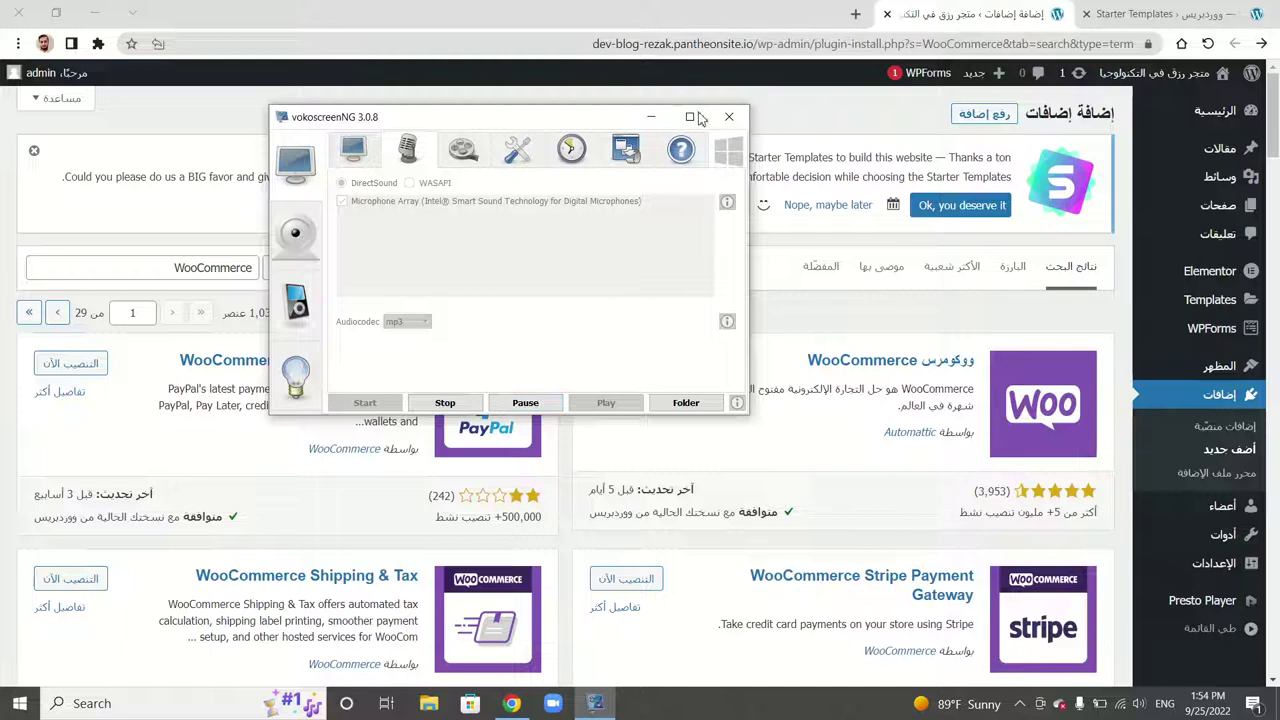
pyautogui.click(651, 118)
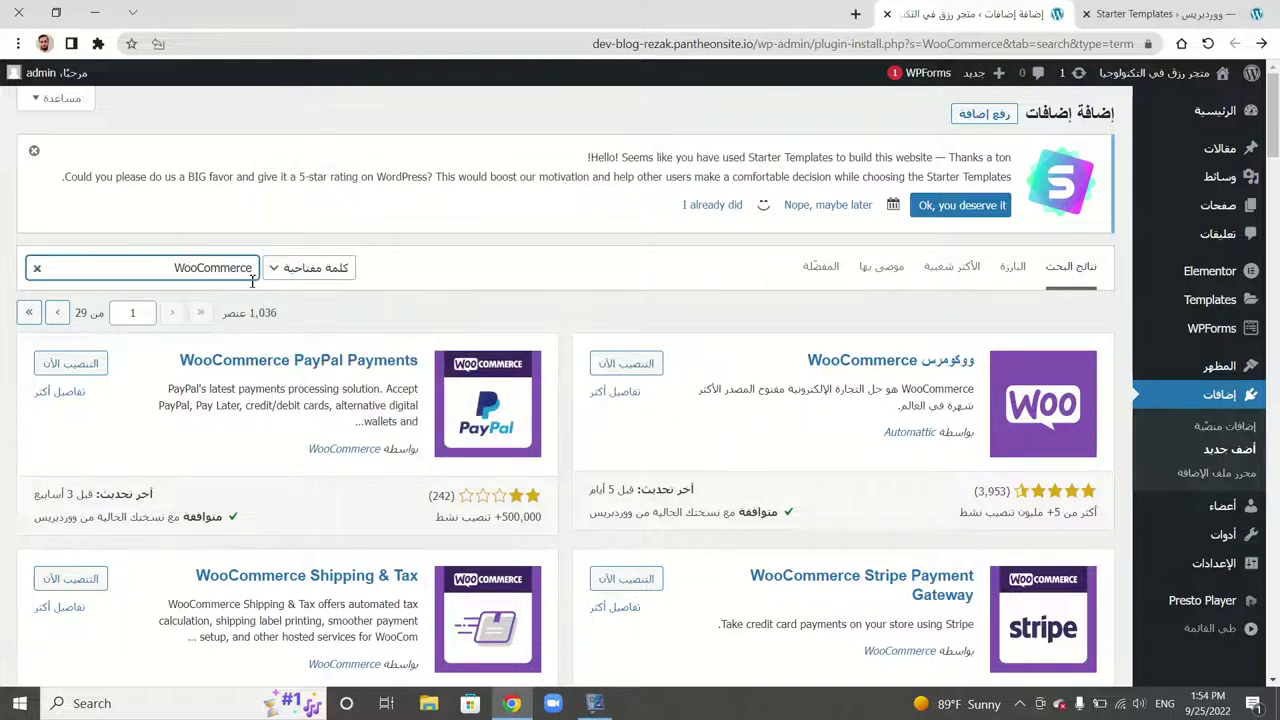
# - Install the WooCommerce plugin by Automattic from the search results and activate it
pyautogui.moveTo(818, 430); pyautogui.dragTo(968, 364)
pyautogui.click(838, 474)
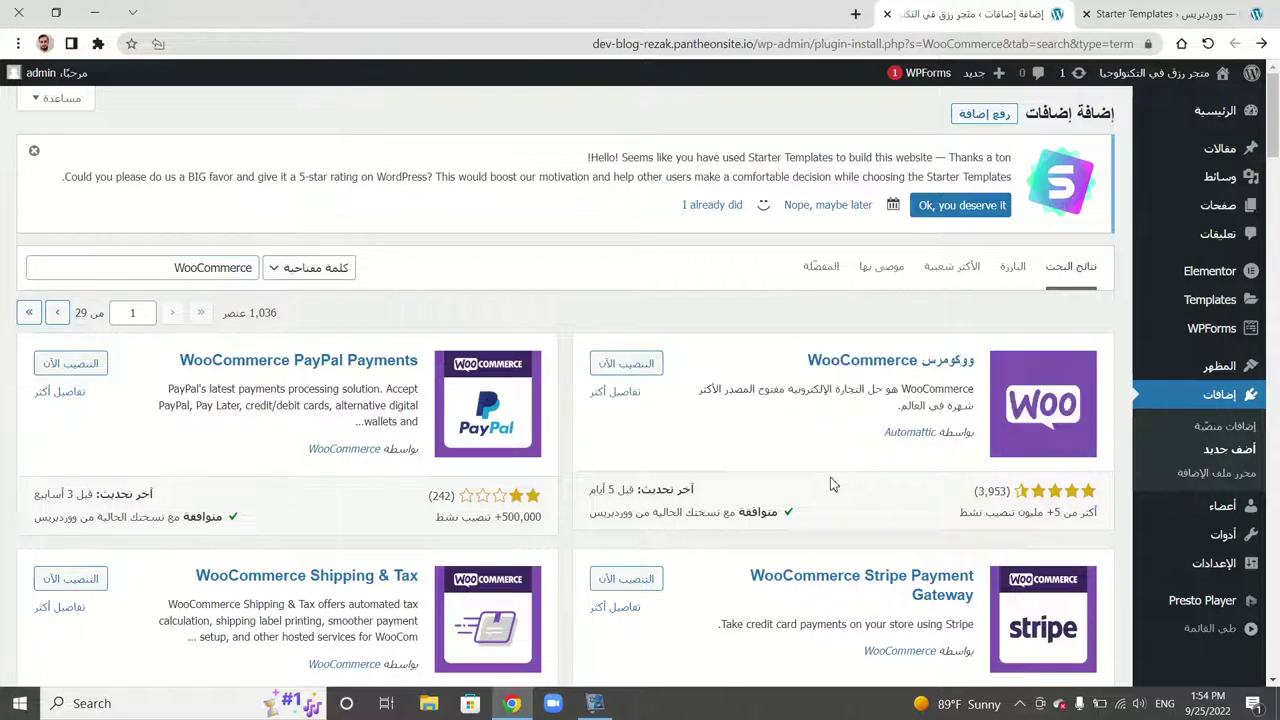
pyautogui.click(648, 368)
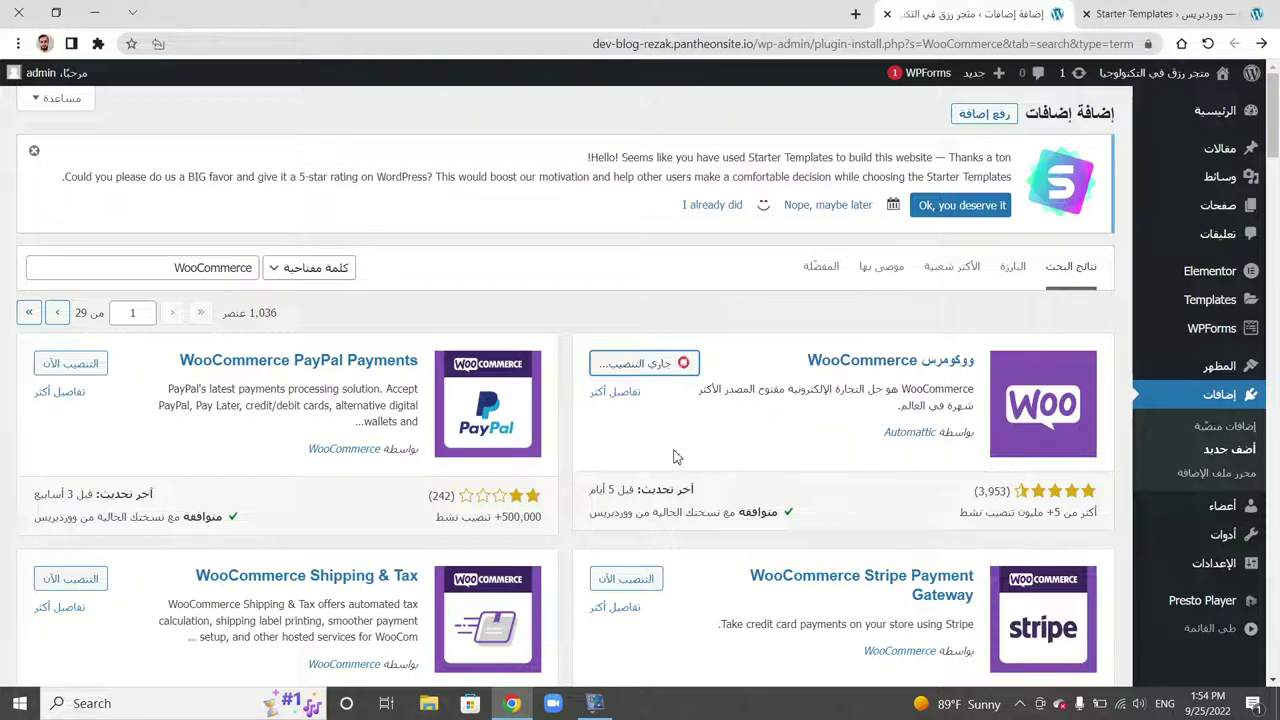
pyautogui.scroll(-2, 673, 457)
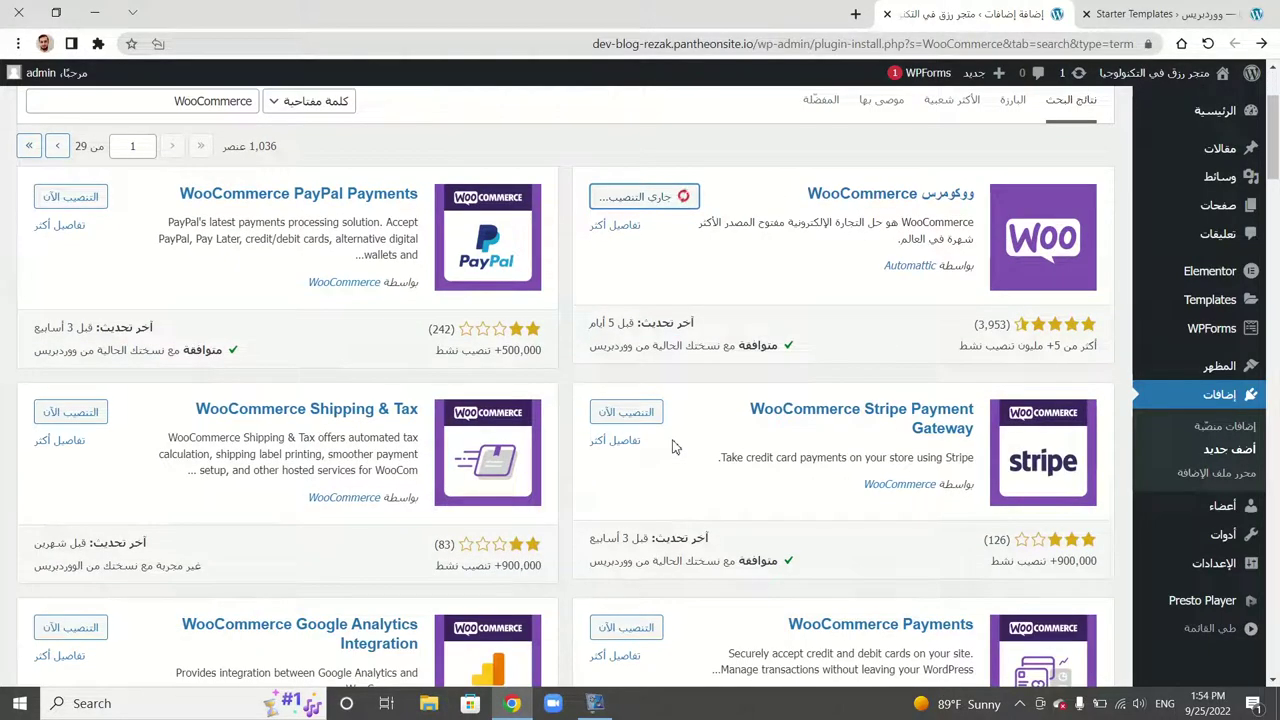
pyautogui.scroll(-3, 673, 450)
pyautogui.scroll(5, 673, 447)
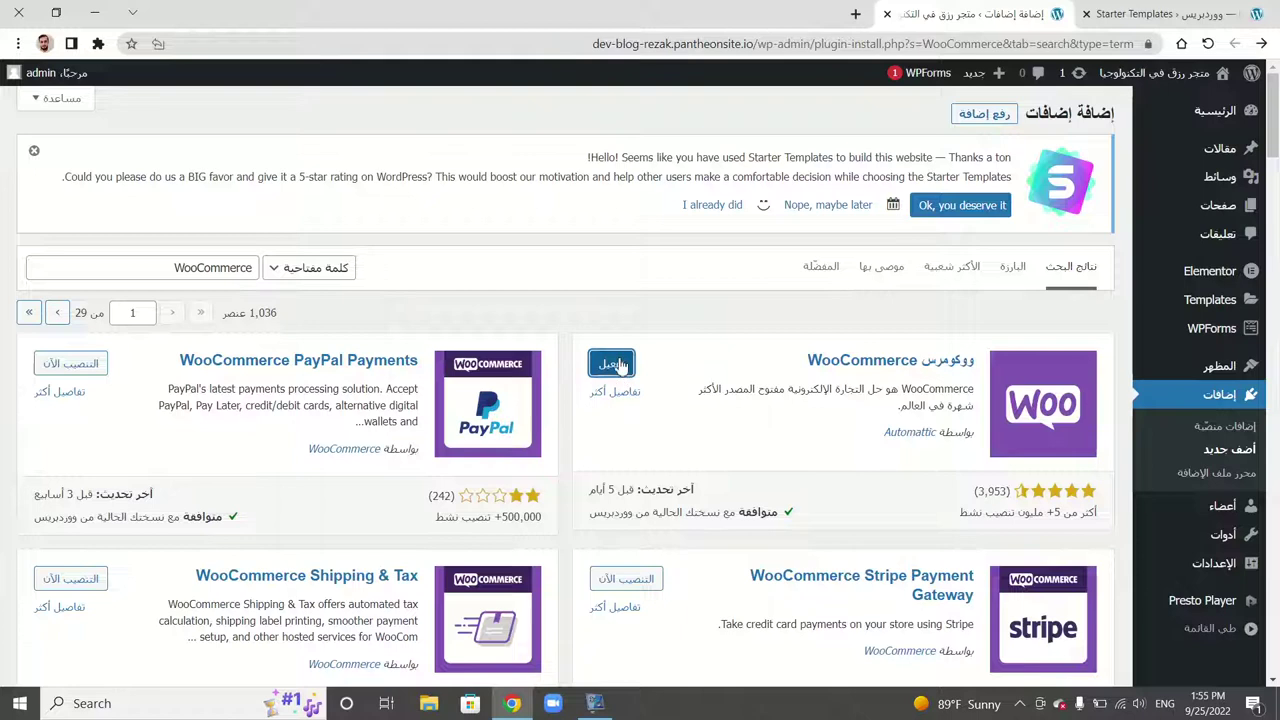
pyautogui.click(614, 366)
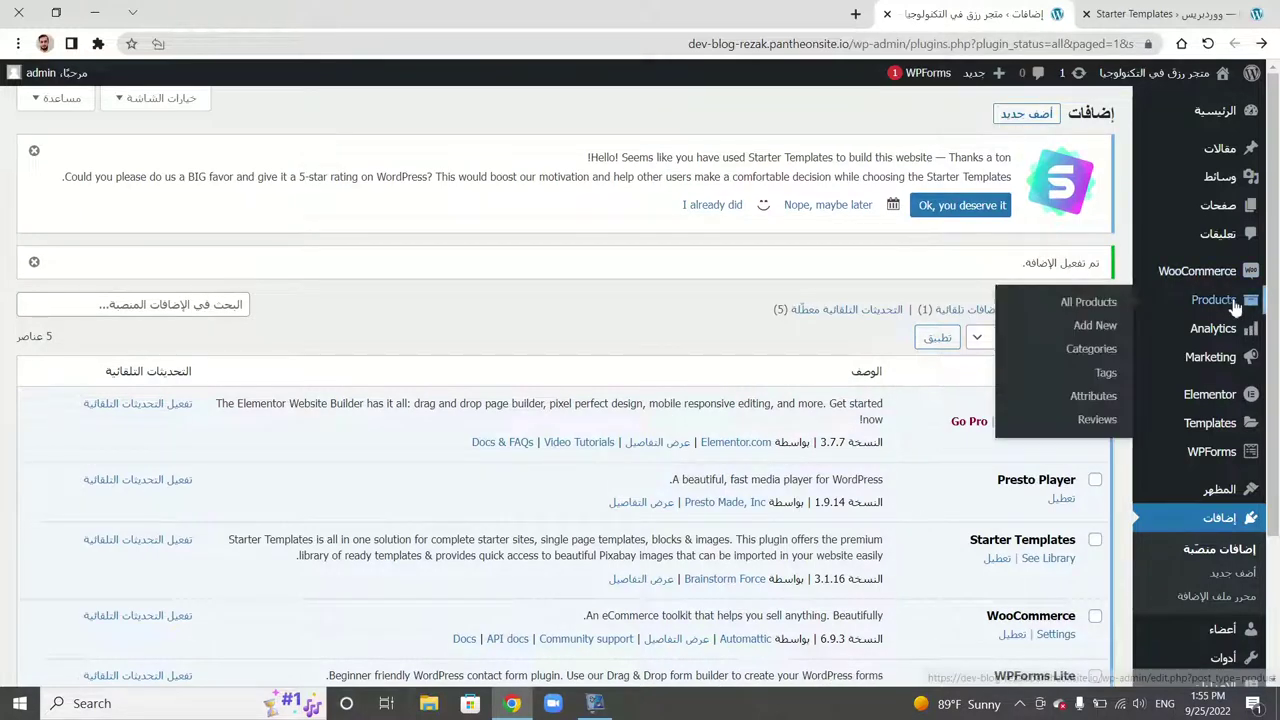
# - Open the WooCommerce home to start the setup wizard and set the store's country to Jordan
pyautogui.moveTo(1200, 274)
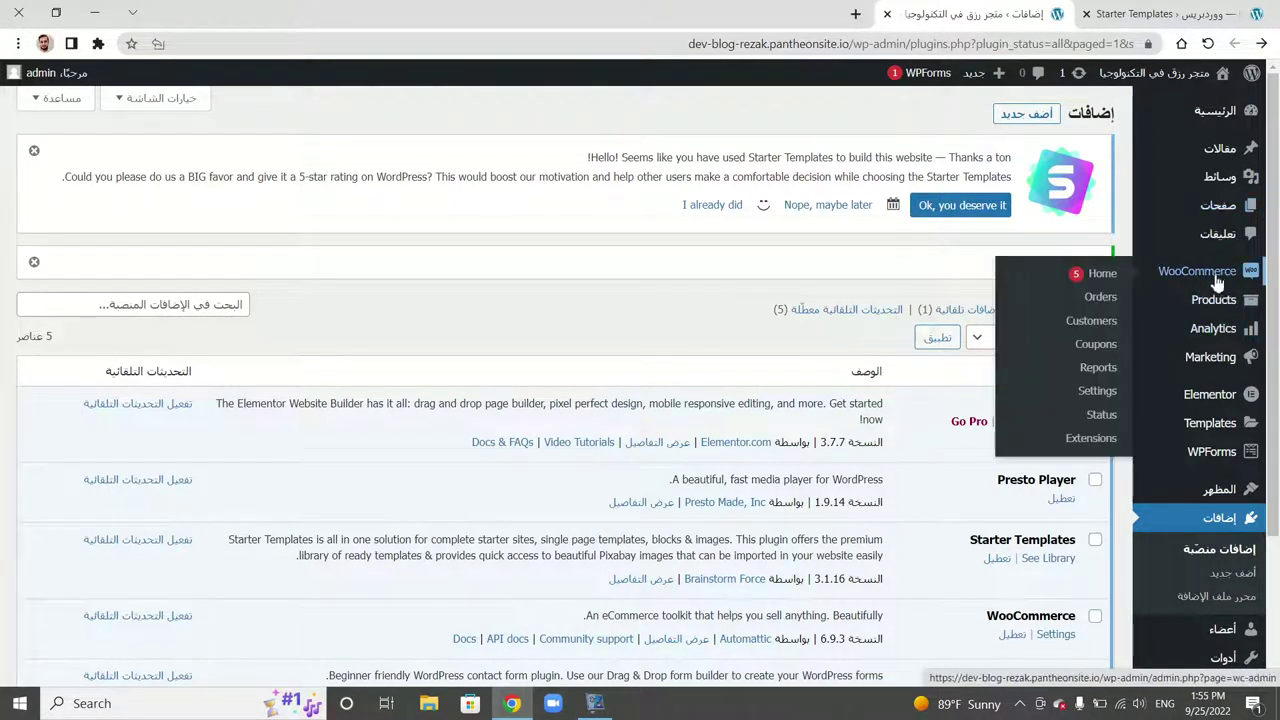
pyautogui.click(1112, 280)
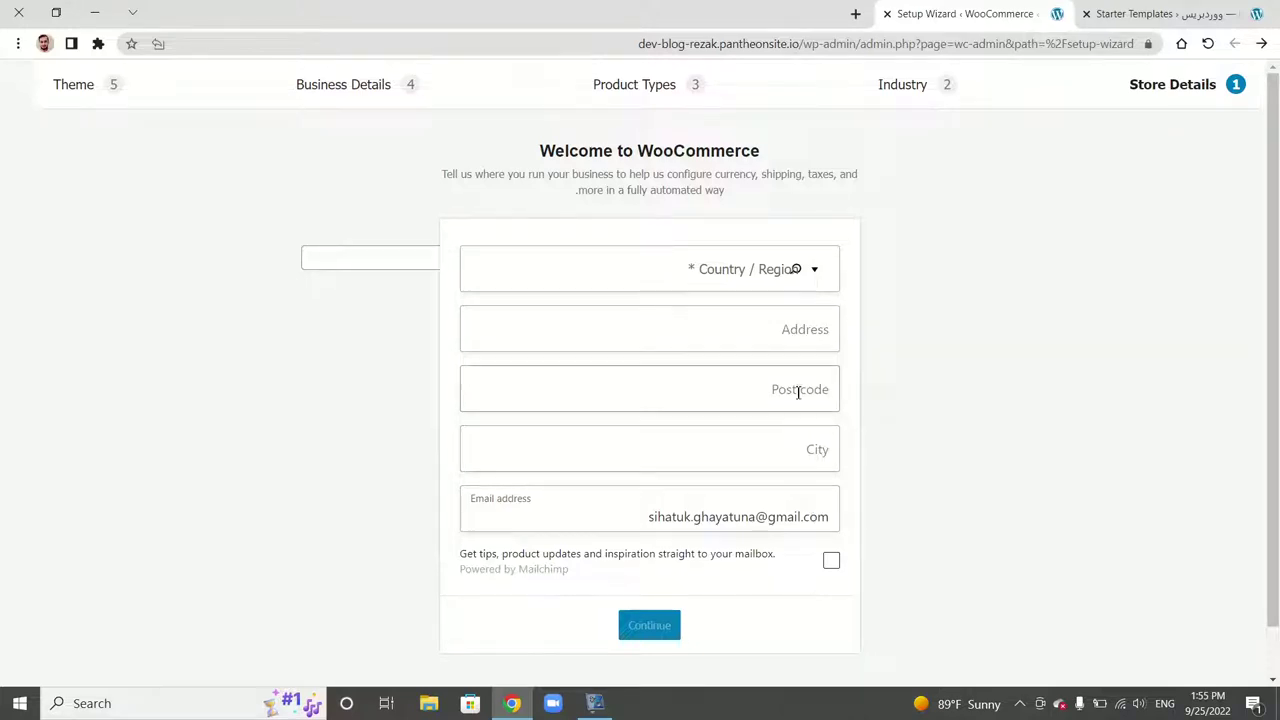
pyautogui.click(815, 274)
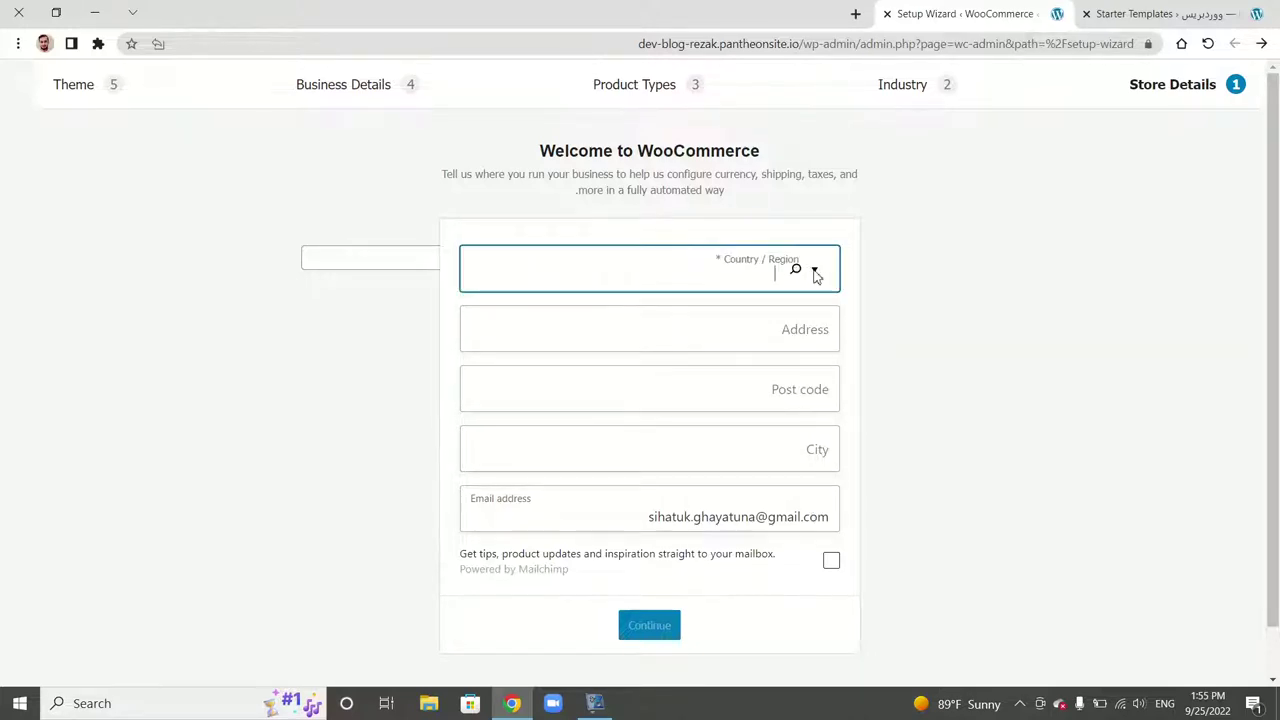
pyautogui.write('j')
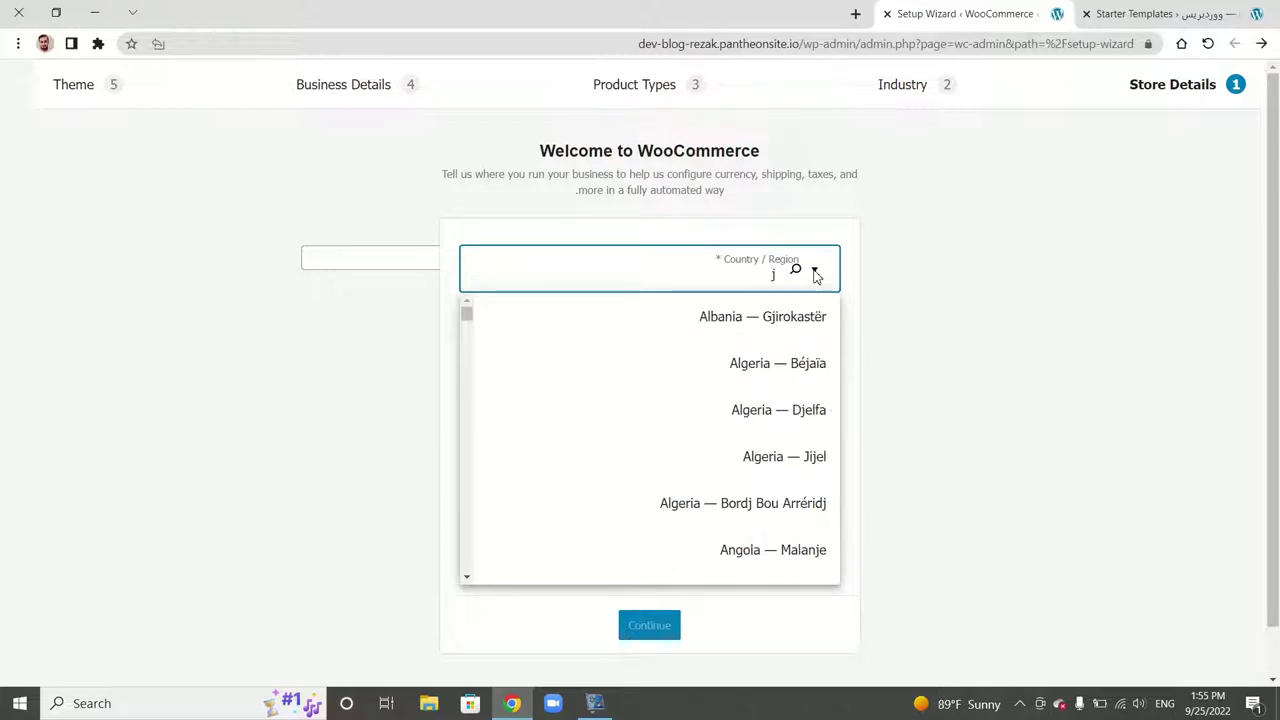
pyautogui.write('o')
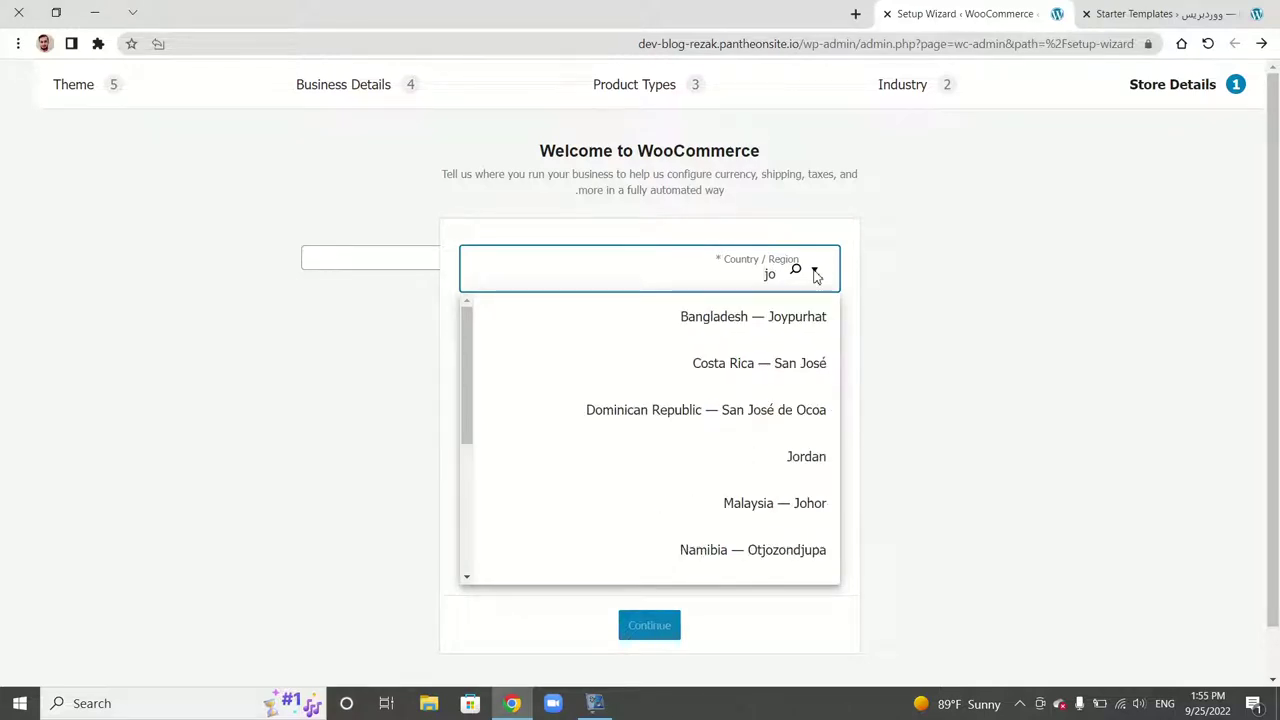
pyautogui.click(786, 457)
# - Fill in the store's street address, postcode, city and e-mail from a saved address, submit the details and accept usage tracking
pyautogui.click(811, 328)
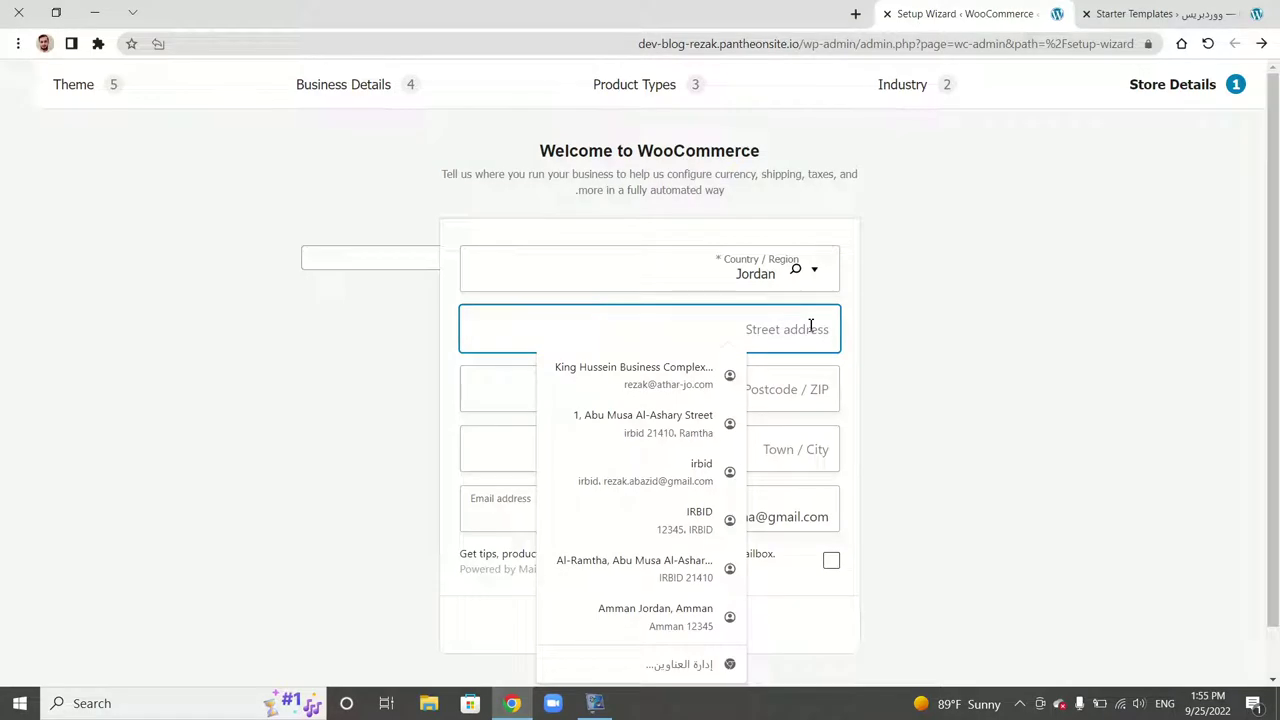
pyautogui.click(697, 481)
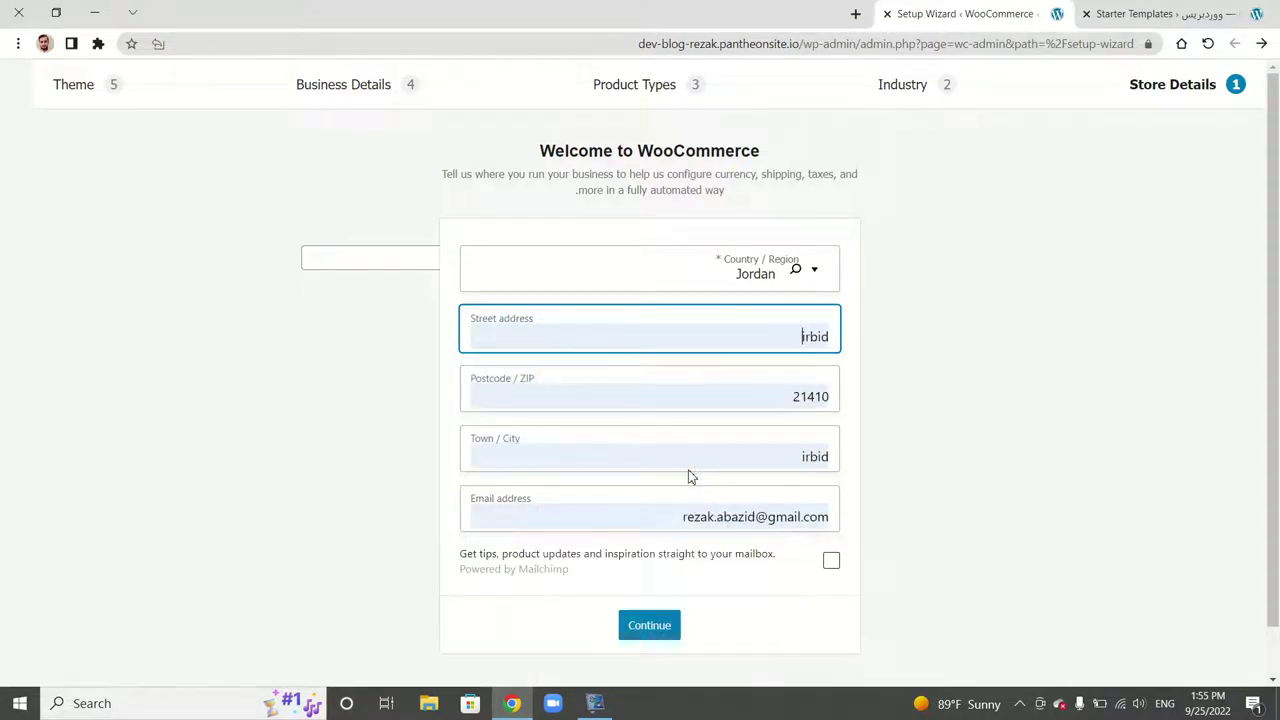
pyautogui.click(649, 635)
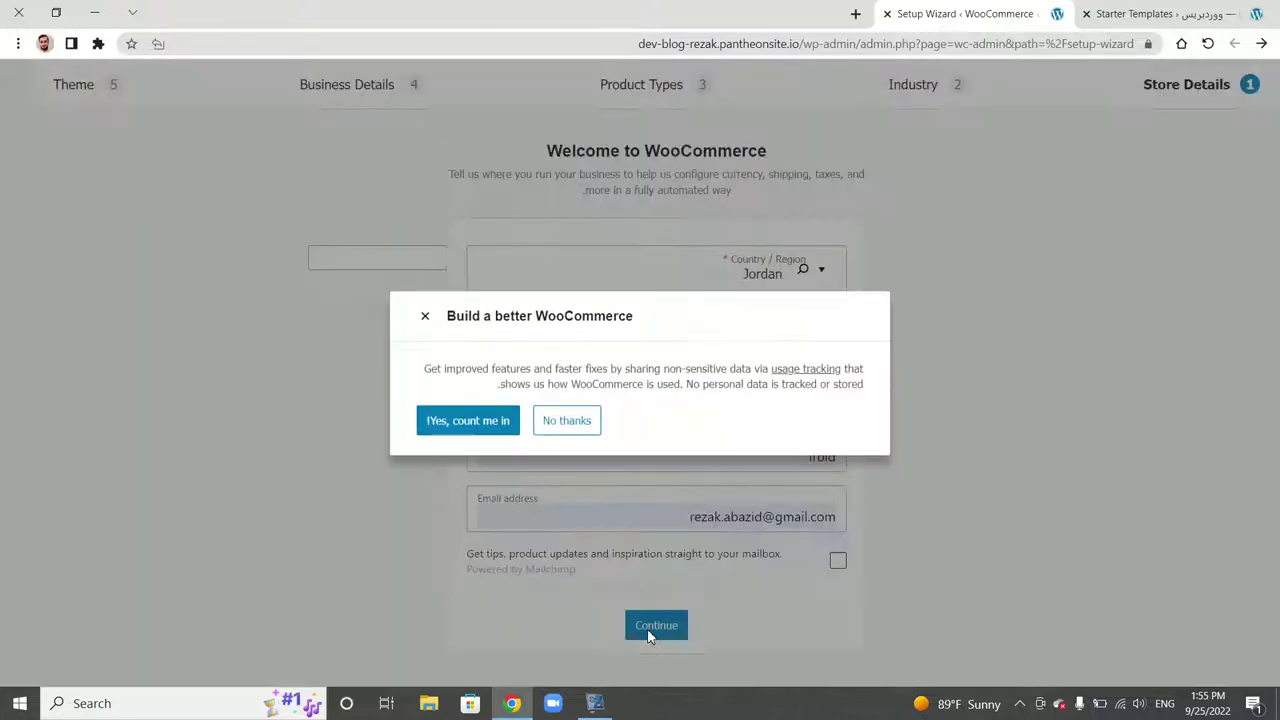
pyautogui.click(465, 424)
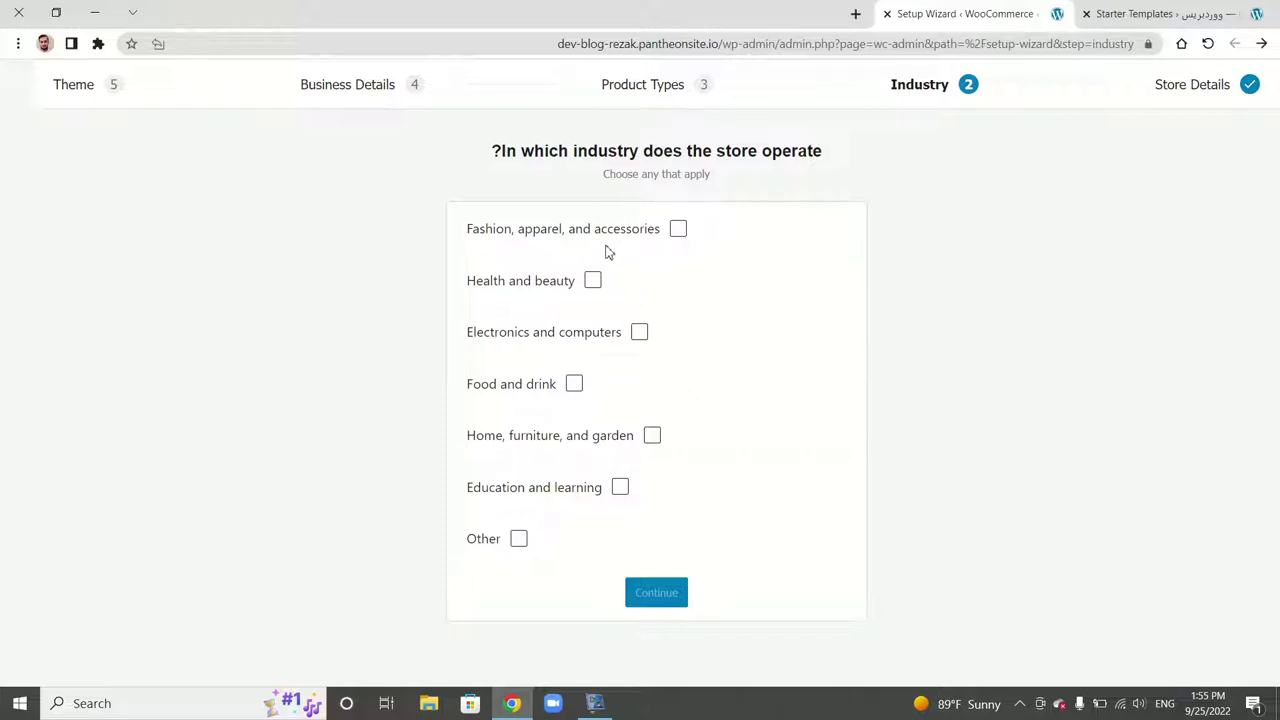
# - Choose Electronics and computers as the store's industry and add Downloads to the product types alongside Physical products
pyautogui.click(641, 336)
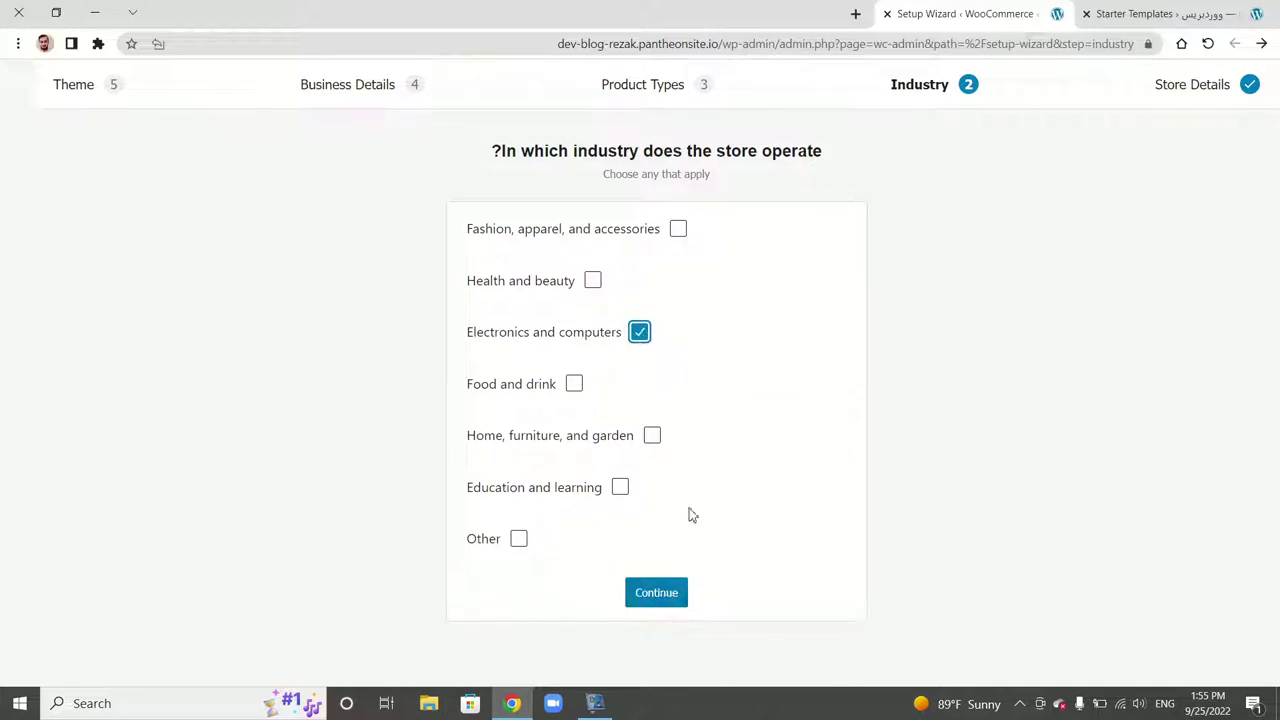
pyautogui.click(672, 594)
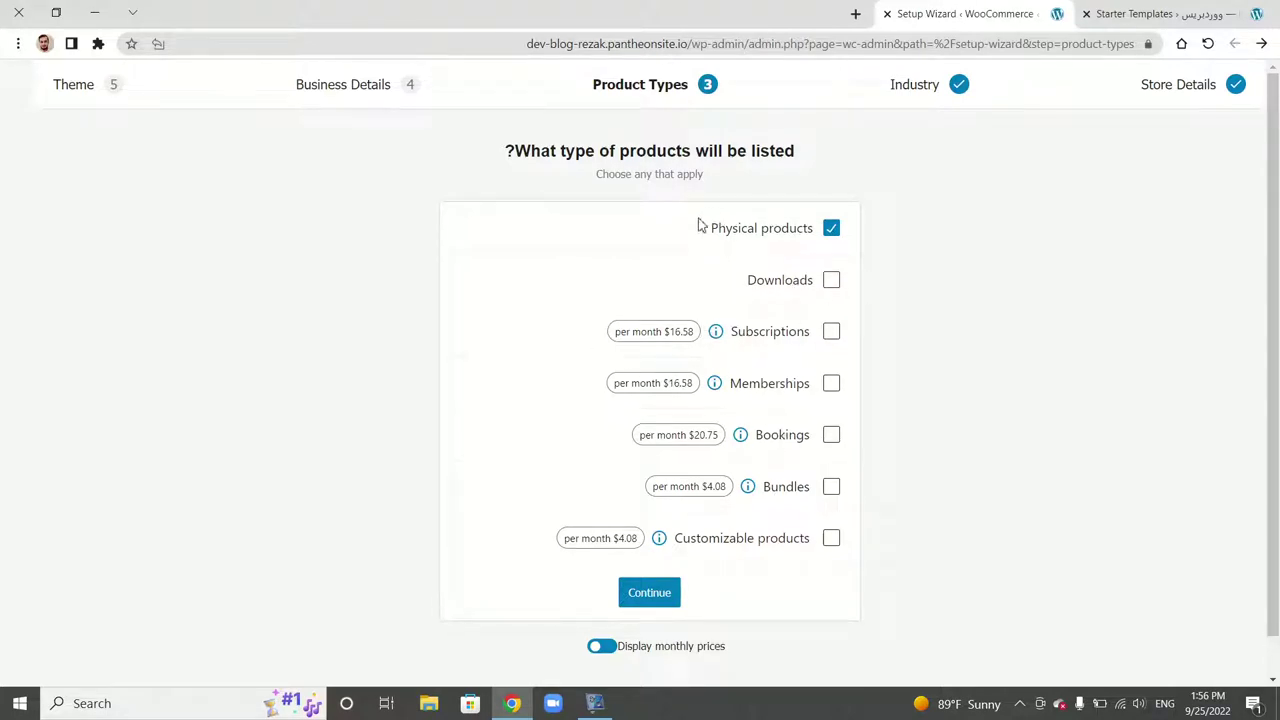
pyautogui.click(836, 284)
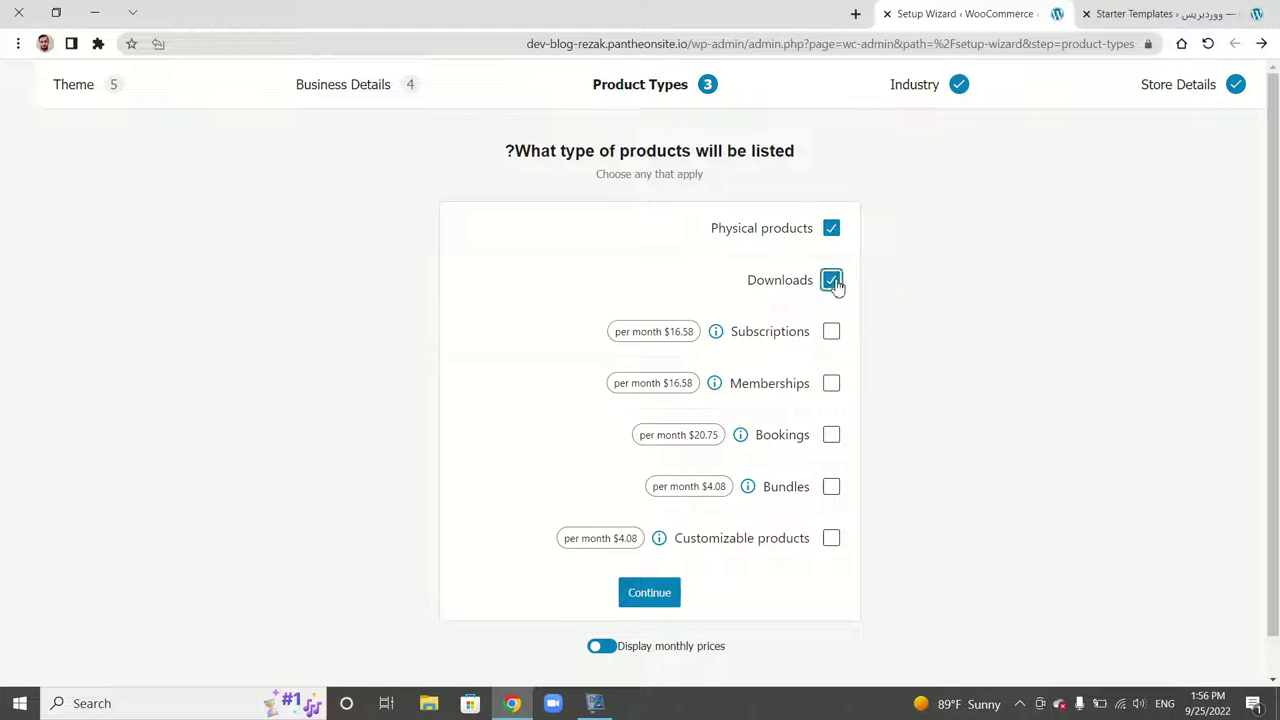
pyautogui.click(664, 598)
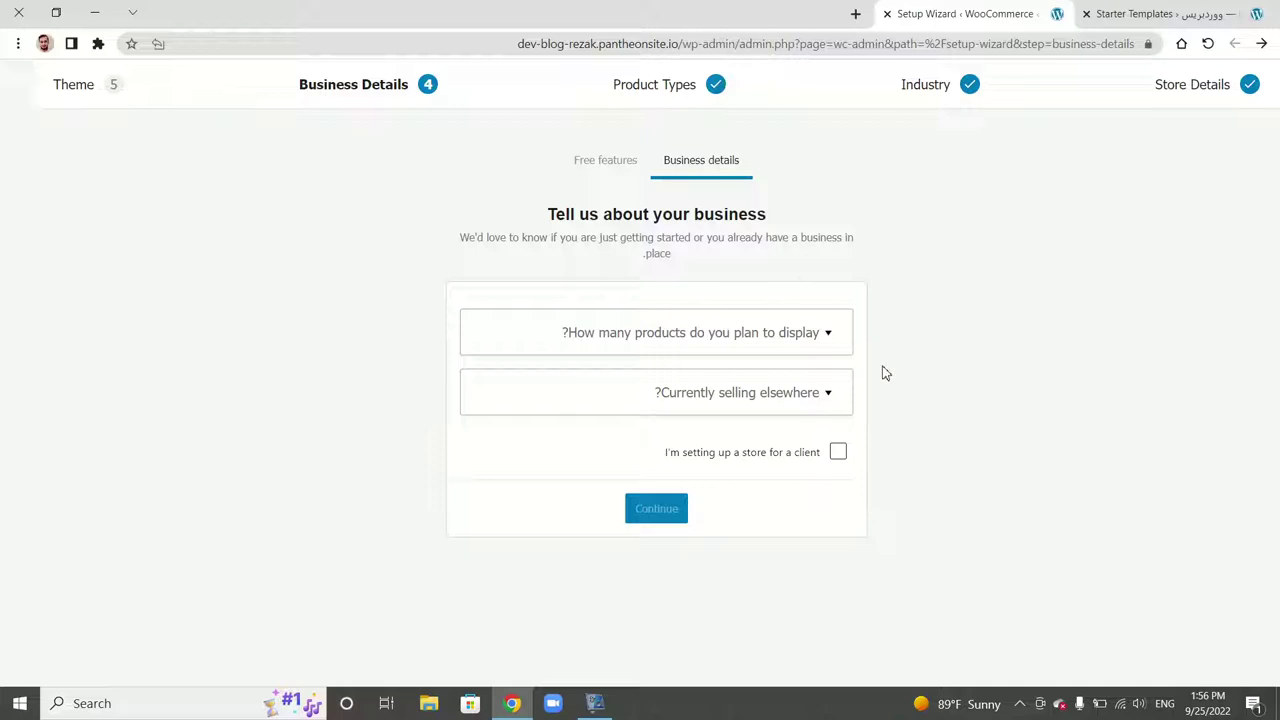
# - Set the planned products to 1 - 10 and selling elsewhere to No, and continue with the recommended business features included
pyautogui.click(808, 334)
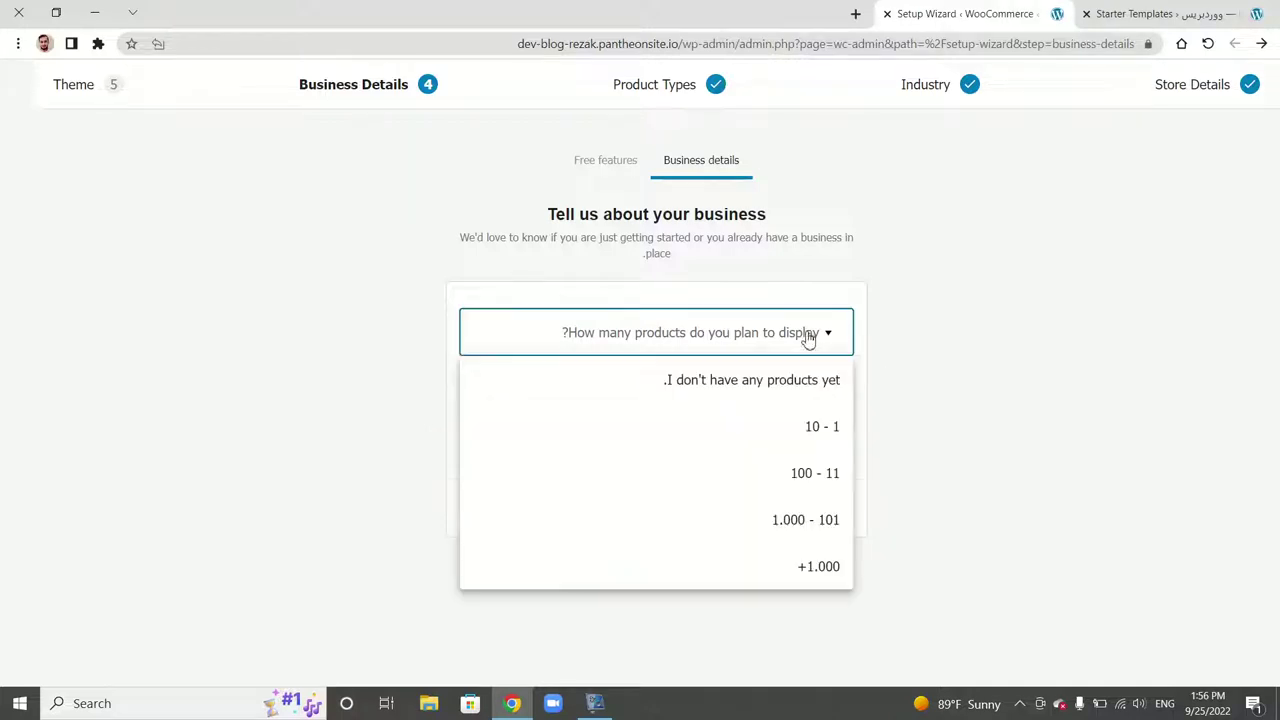
pyautogui.click(823, 436)
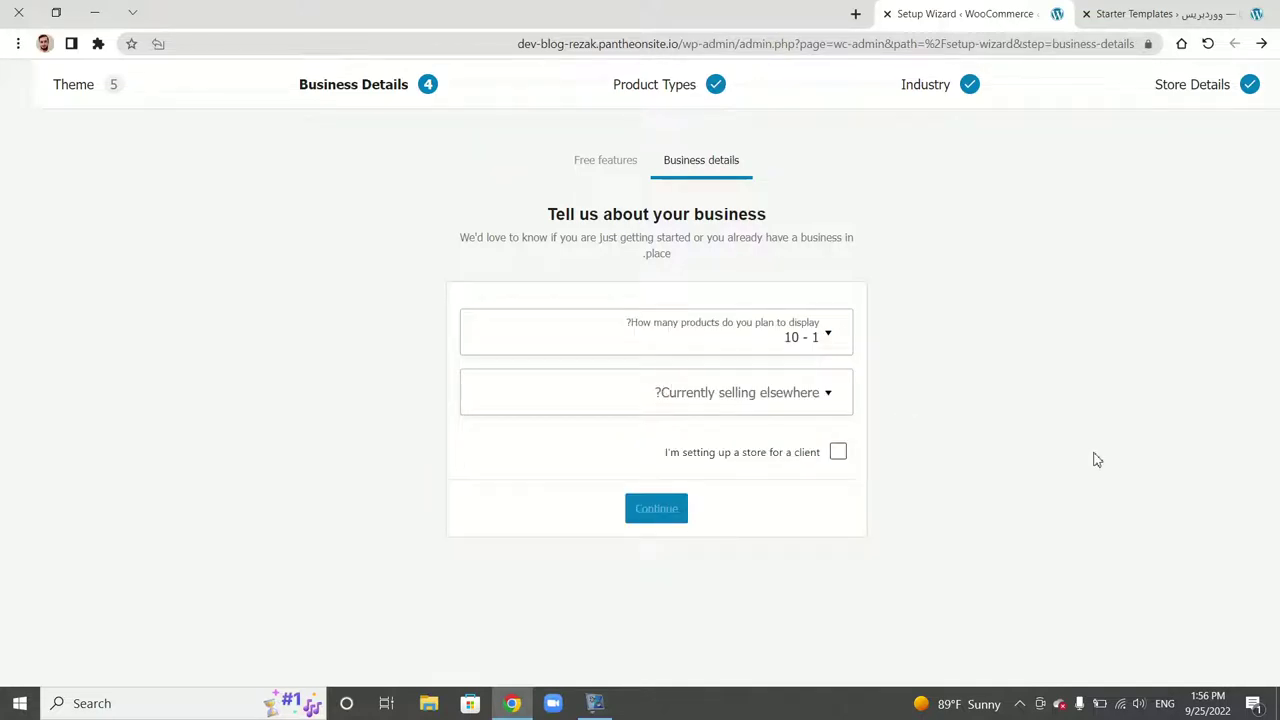
pyautogui.click(835, 408)
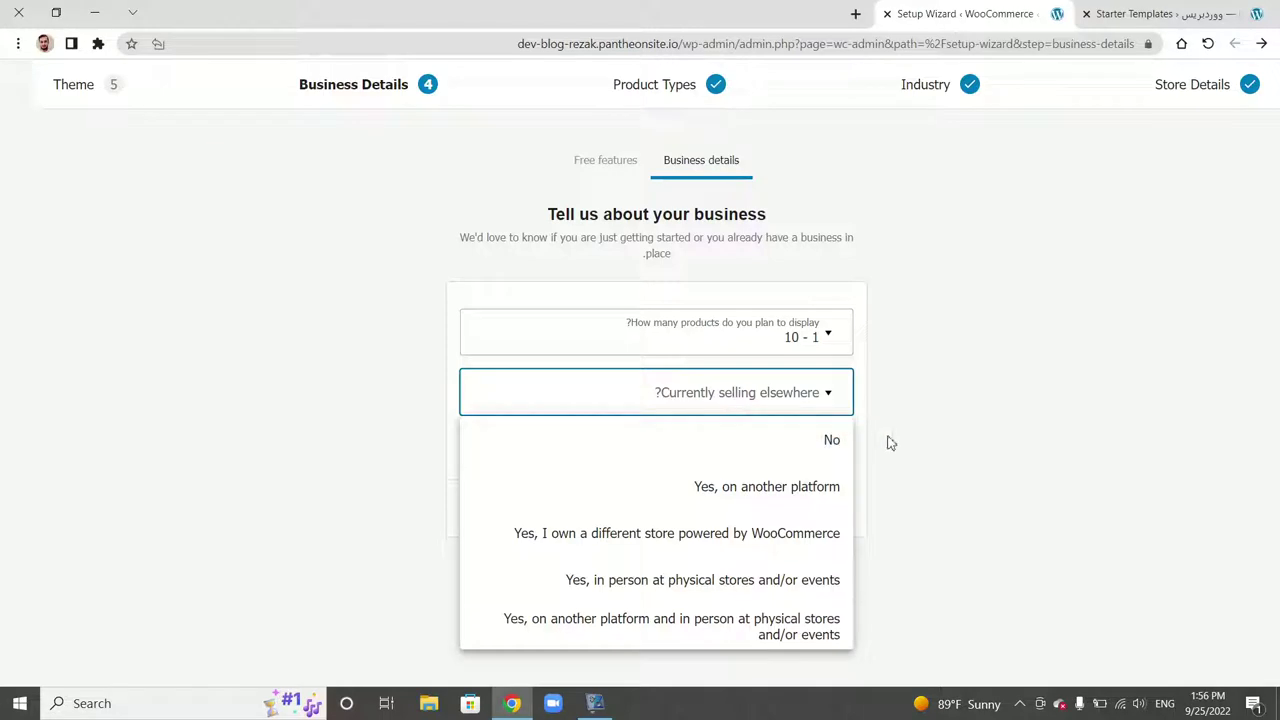
pyautogui.click(829, 441)
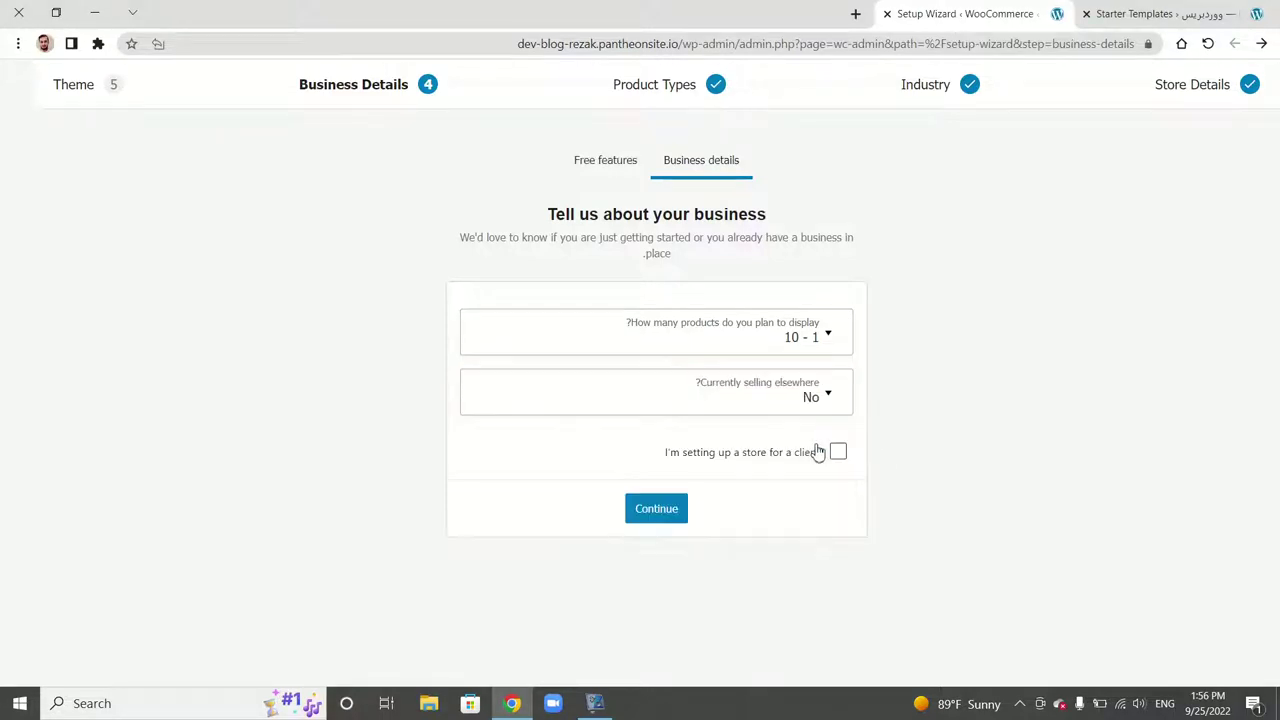
pyautogui.click(668, 516)
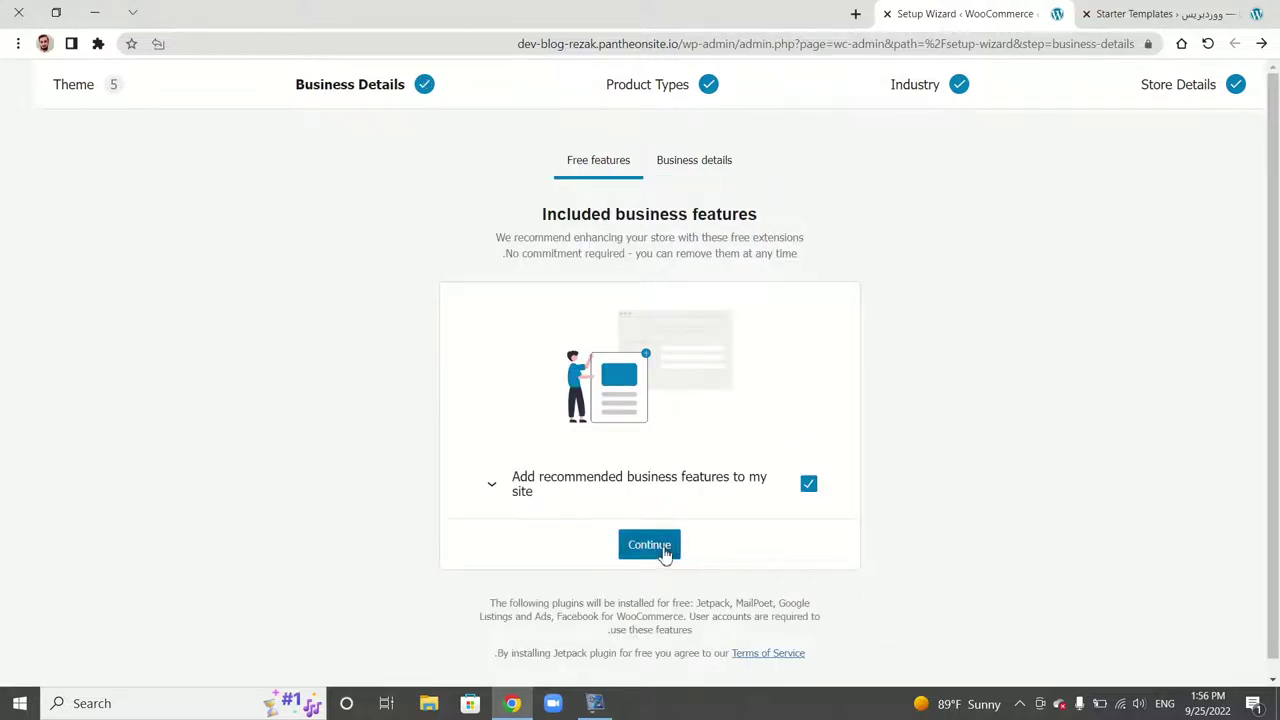
pyautogui.click(650, 545)
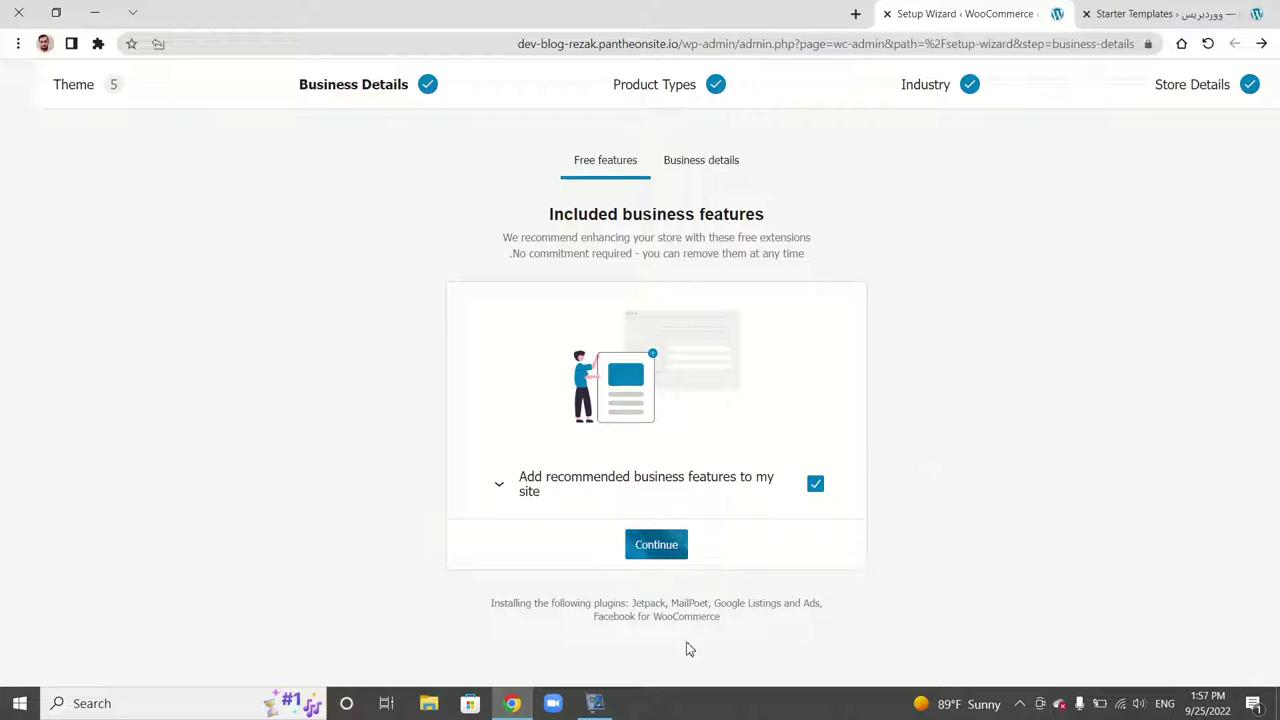
pyautogui.moveTo(597, 706)
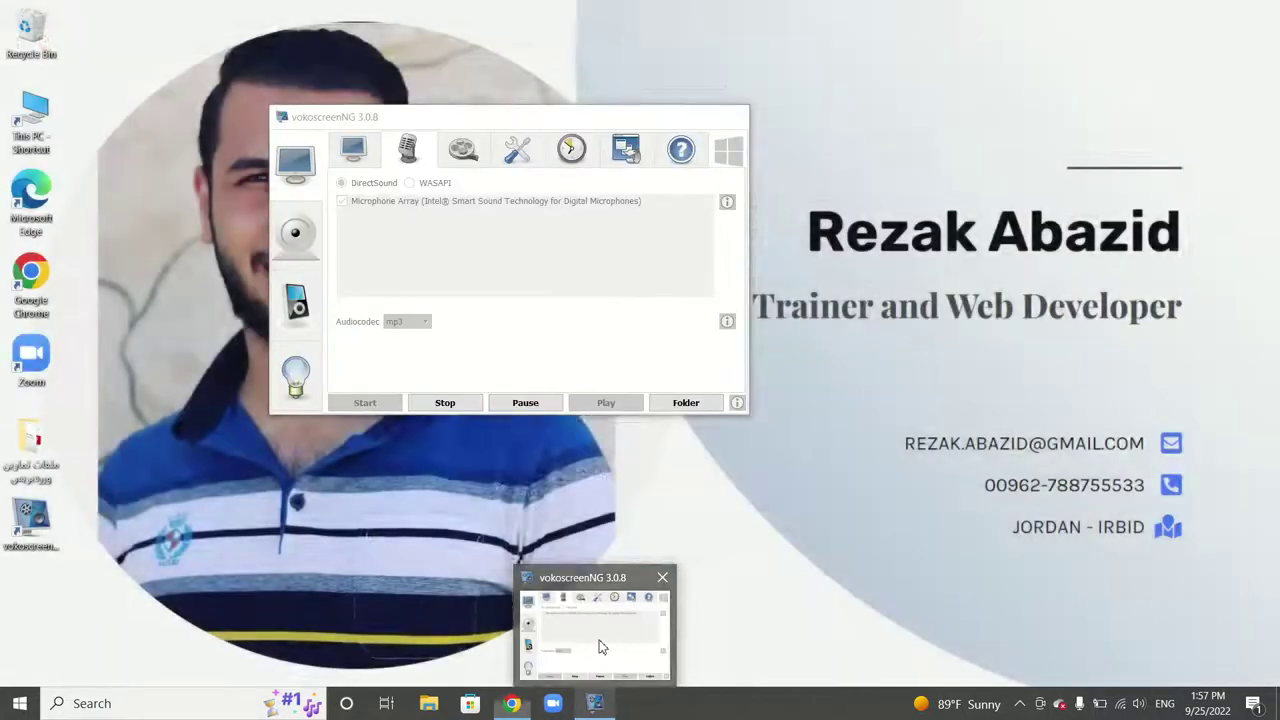
pyautogui.click(600, 648)
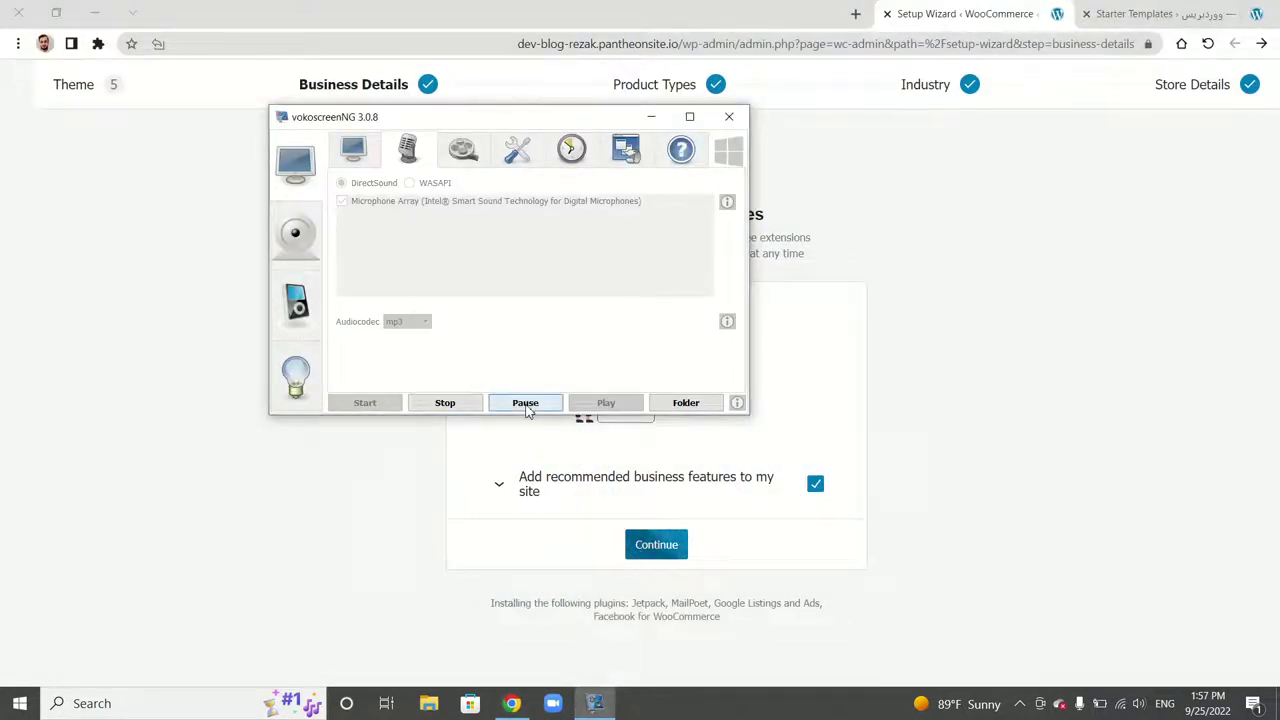
pyautogui.click(651, 116)
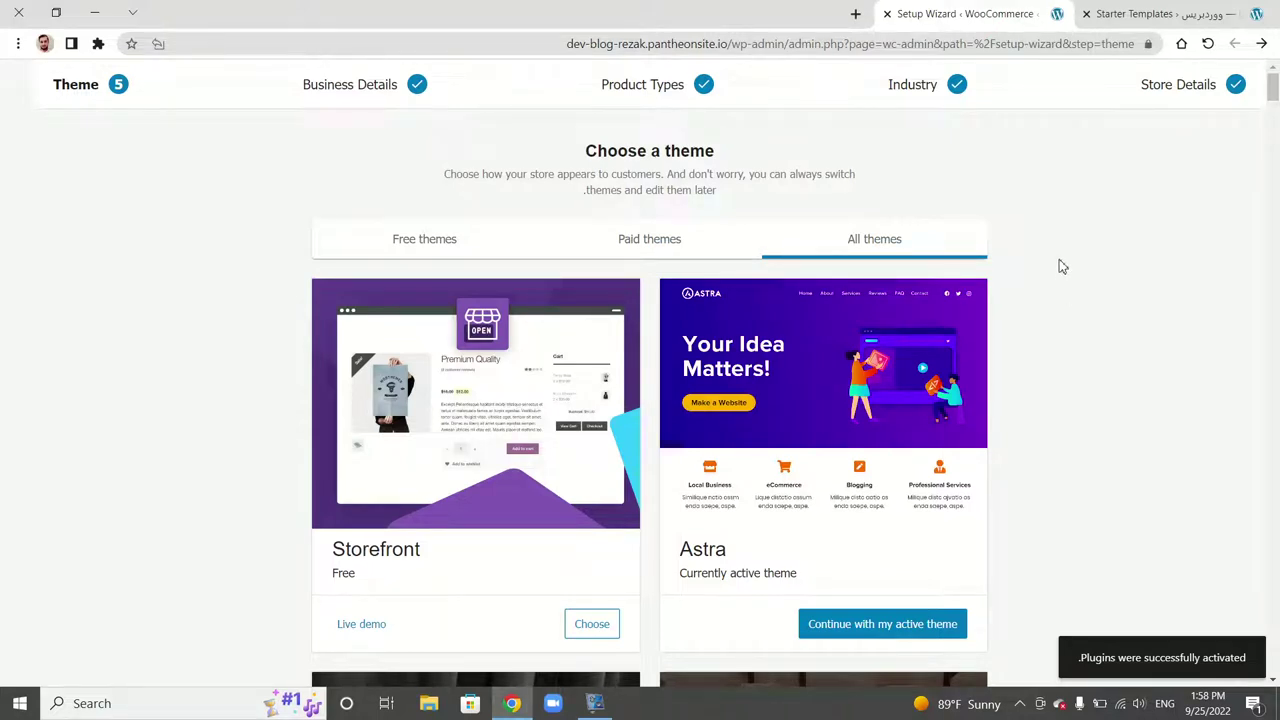
# - Browse the offered store themes and continue with the active Astra theme
pyautogui.scroll(-1, 1062, 266)
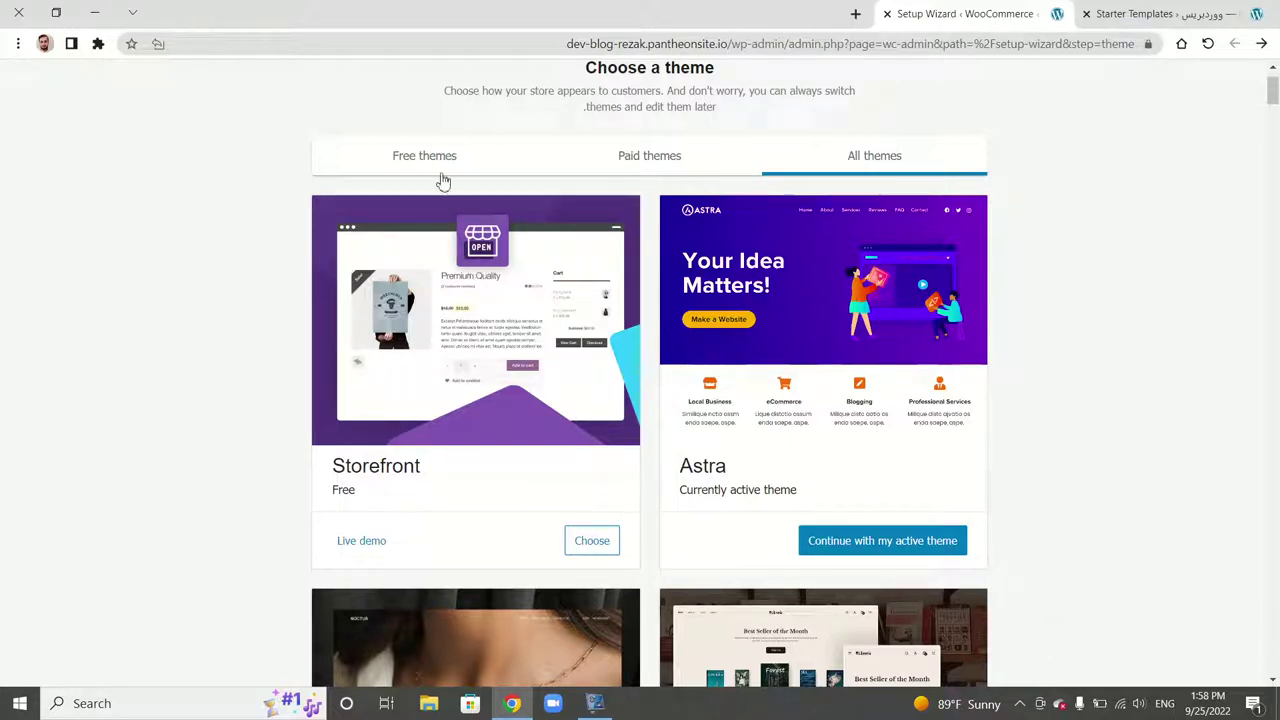
pyautogui.scroll(-6, 457, 343)
pyautogui.scroll(-6, 463, 357)
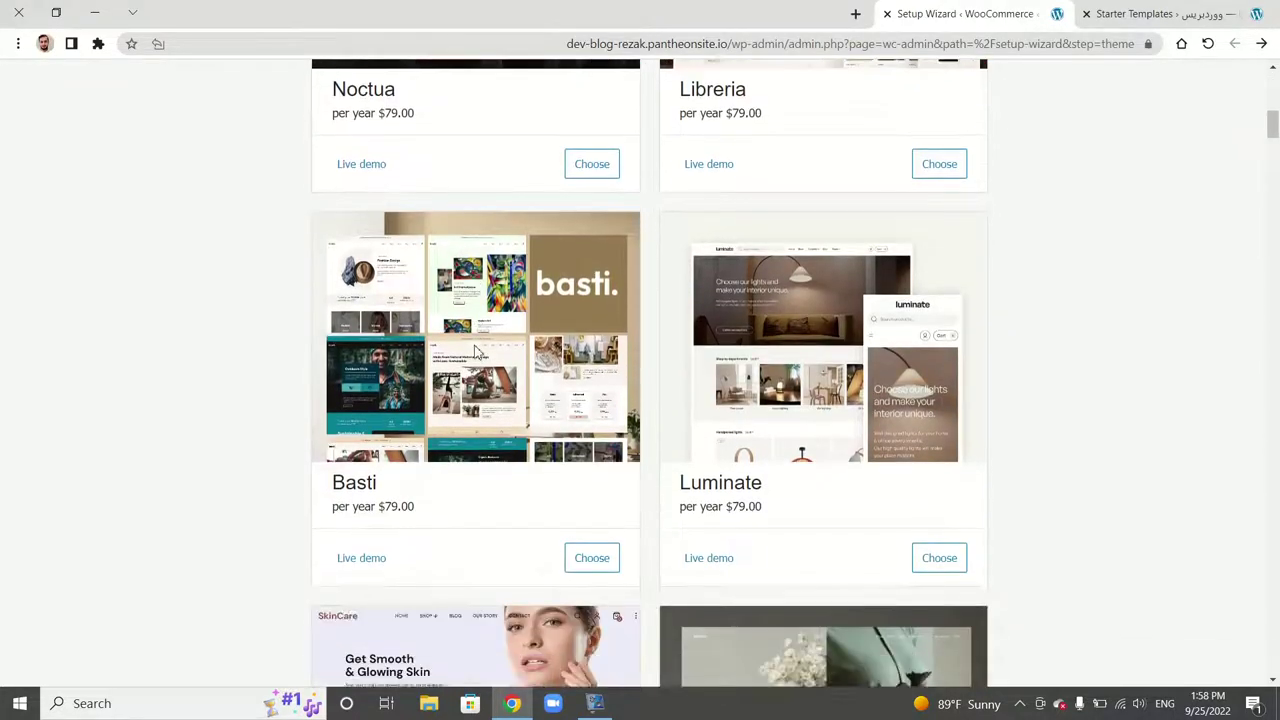
pyautogui.scroll(6, 540, 345)
pyautogui.scroll(6, 540, 342)
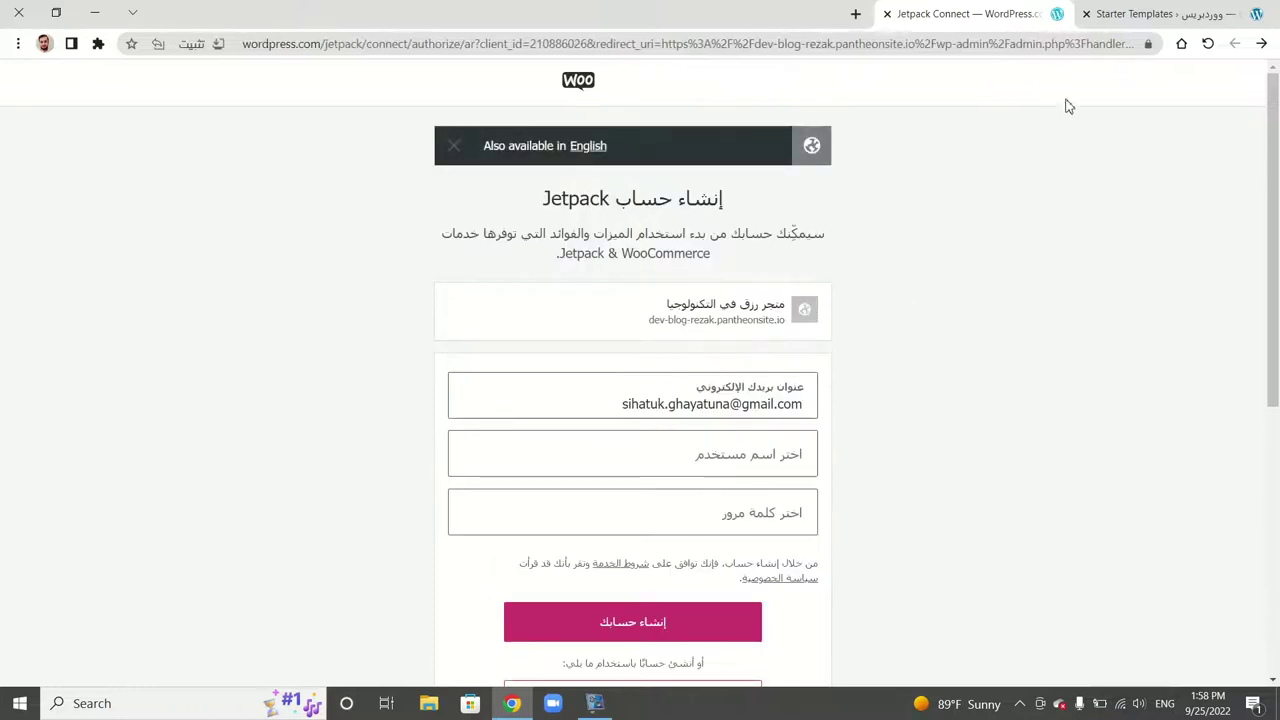
# - Look over the Jetpack account sign-up page and close it without creating an account
pyautogui.scroll(-5, 934, 231)
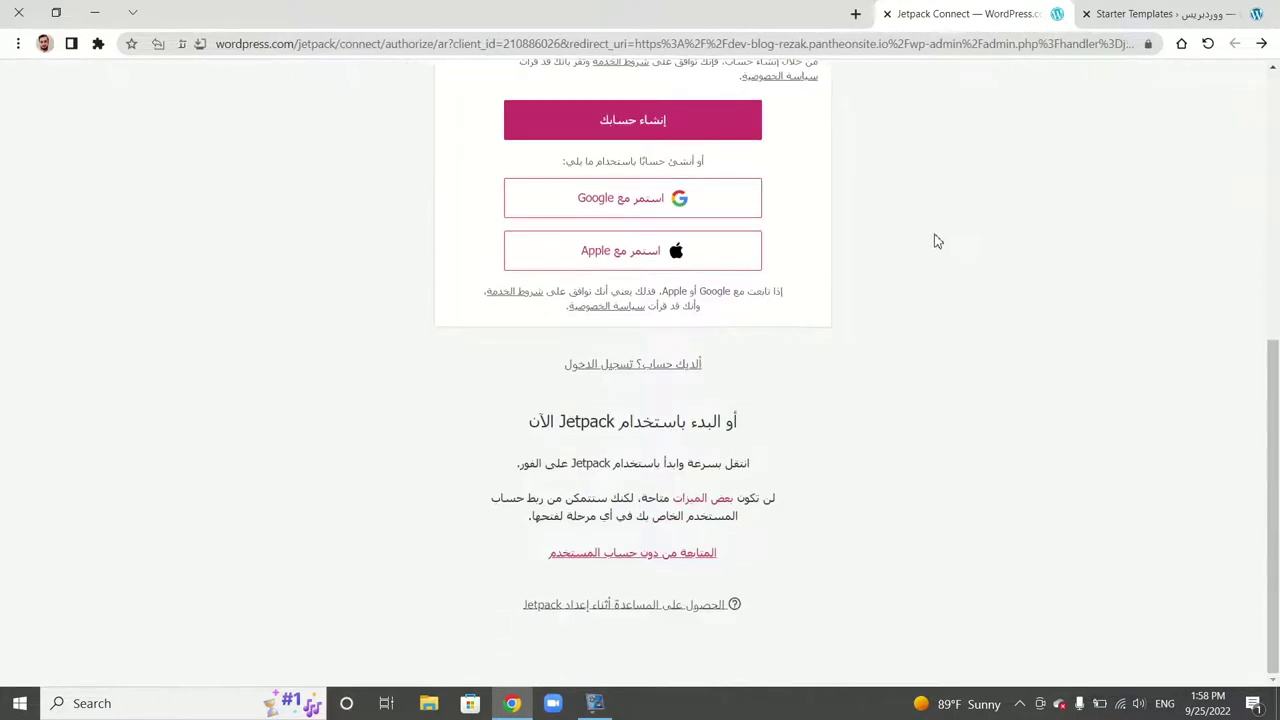
pyautogui.scroll(5, 936, 241)
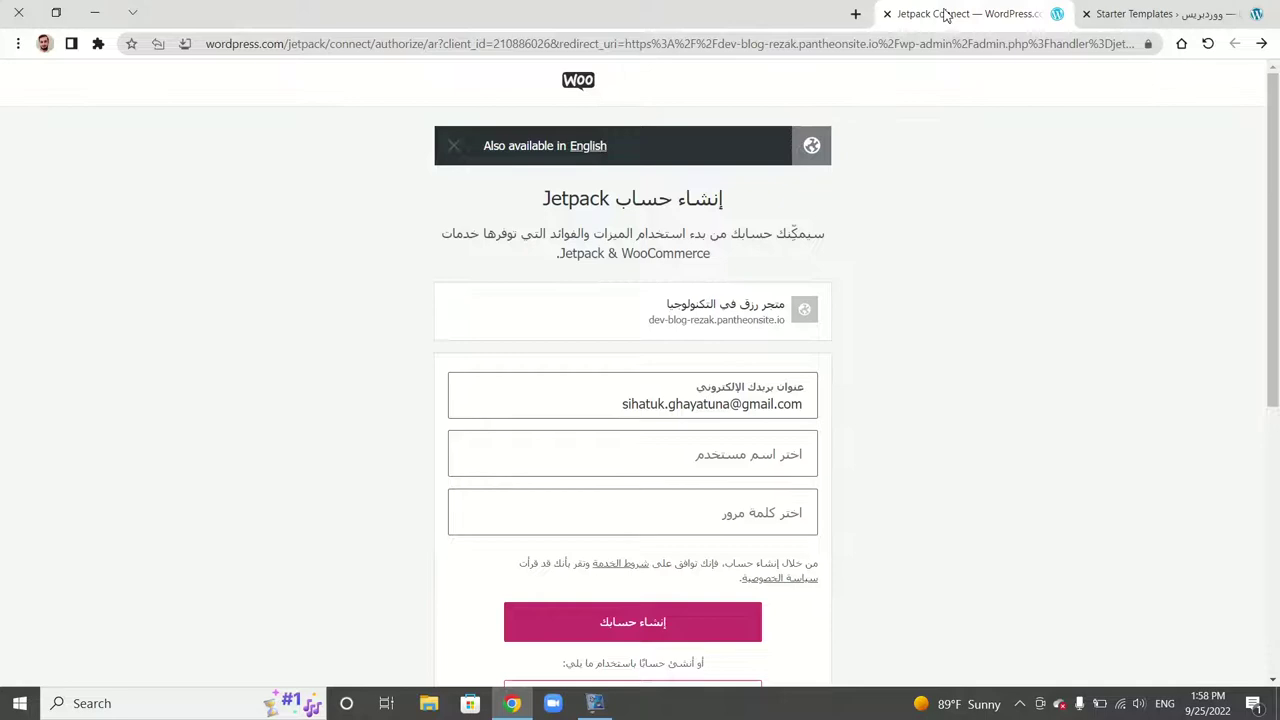
pyautogui.click(886, 14)
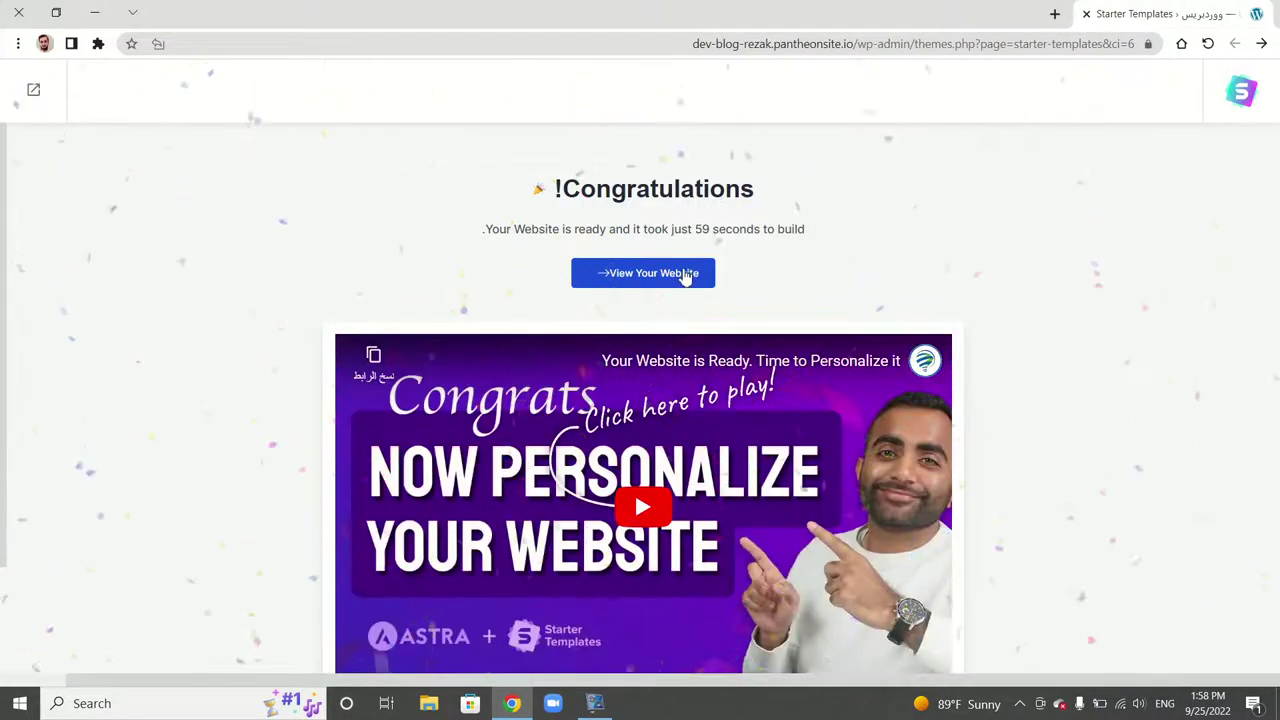
# - Open the built website from the Starter Templates page, close that page and look over the site's home page
pyautogui.click(688, 275)
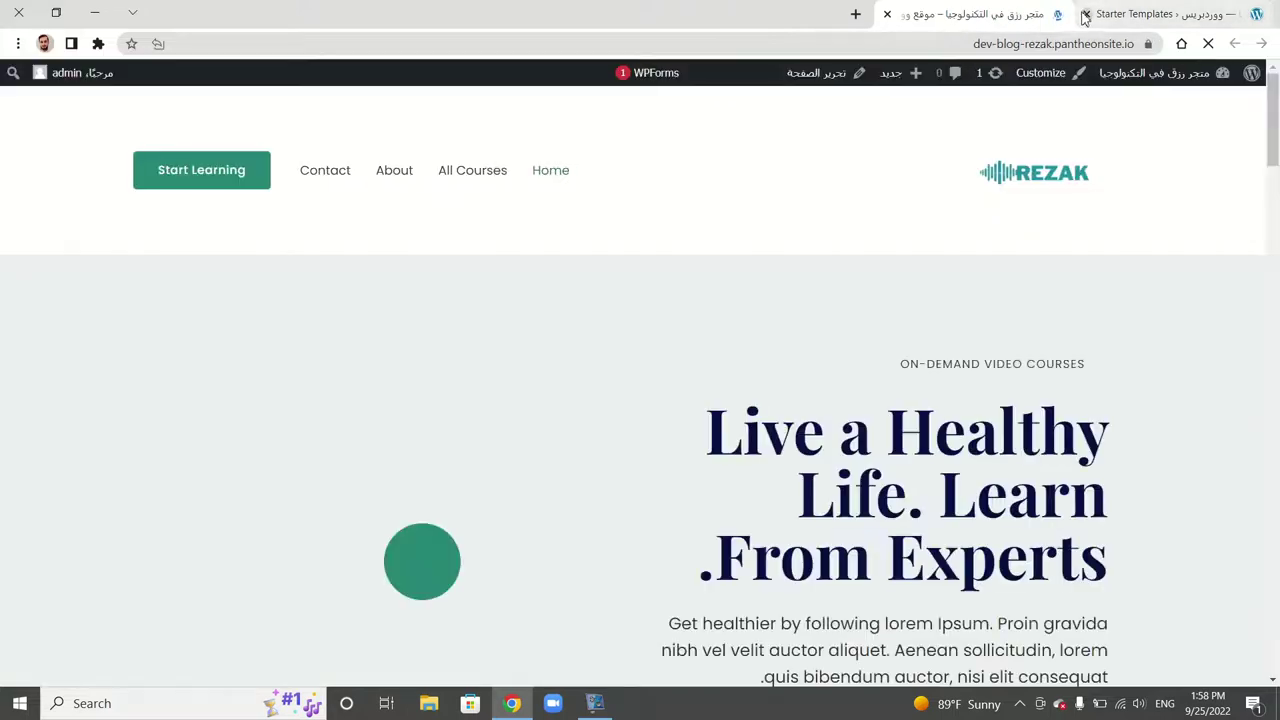
pyautogui.click(1085, 14)
pyautogui.scroll(-10, 669, 271)
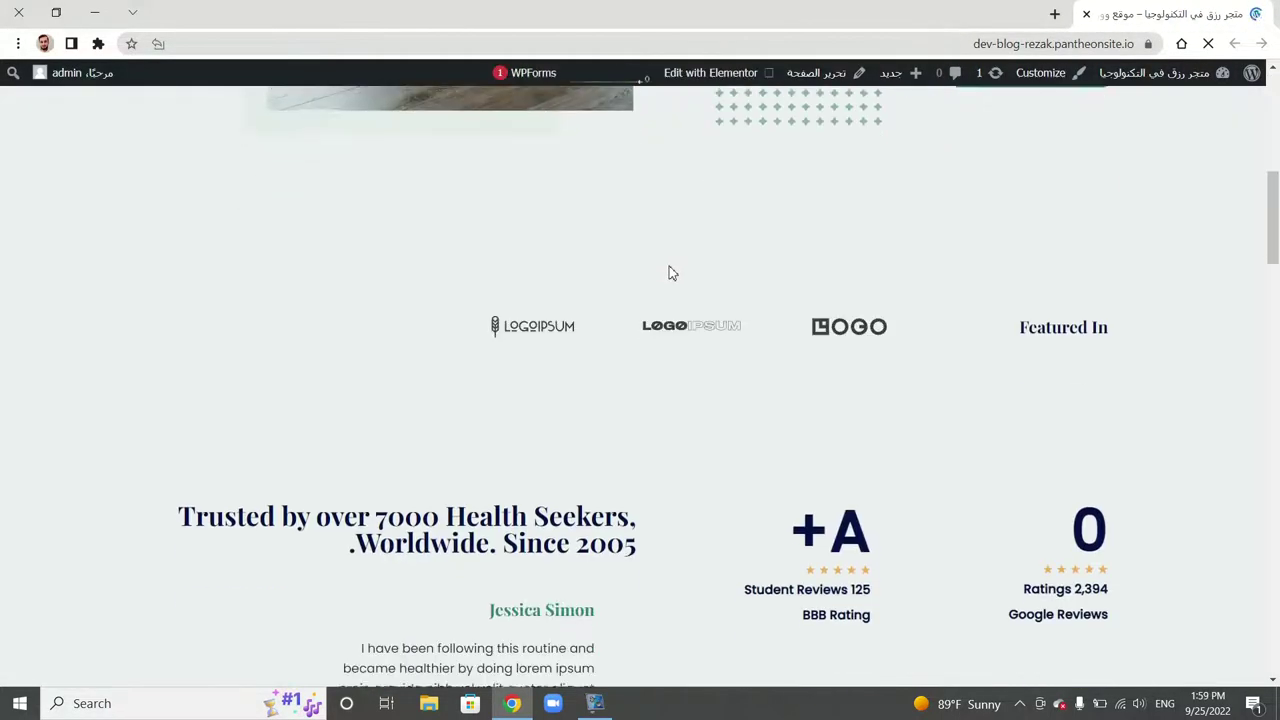
pyautogui.scroll(6, 669, 271)
pyautogui.scroll(5, 671, 273)
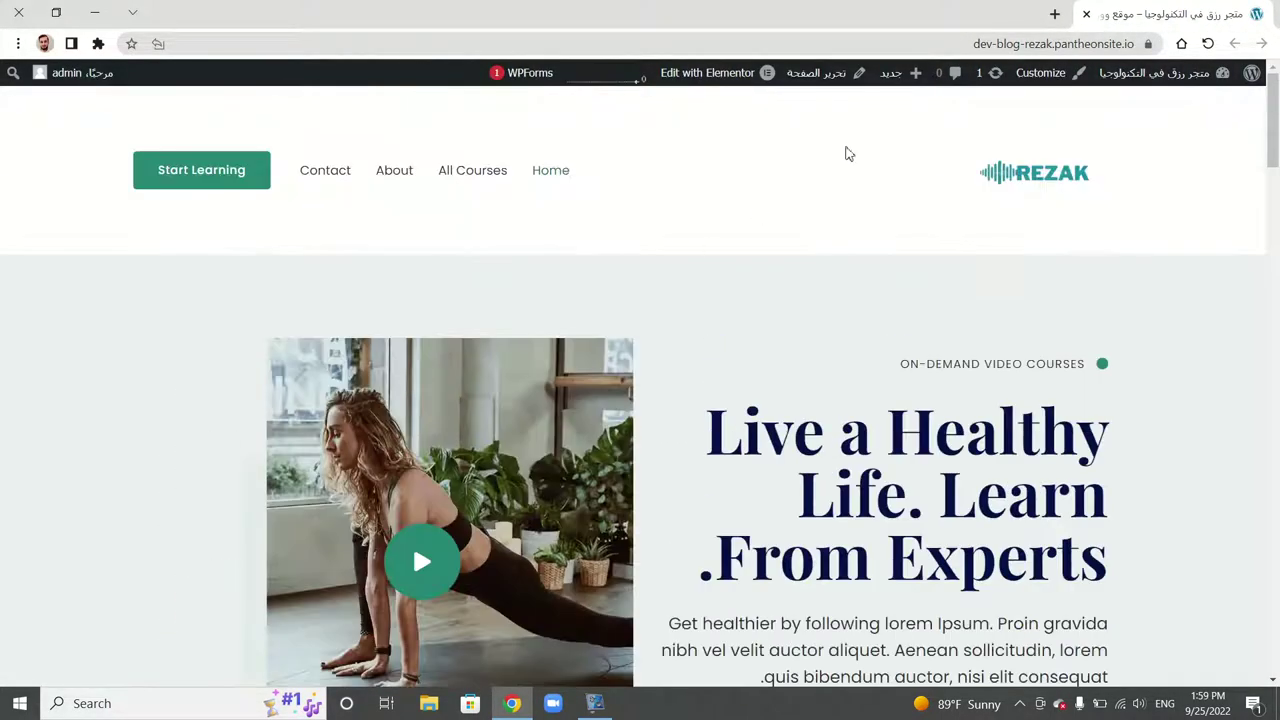
# - Return to the WordPress dashboard, visit the store from there and examine the sections of its front page
pyautogui.click(1200, 103)
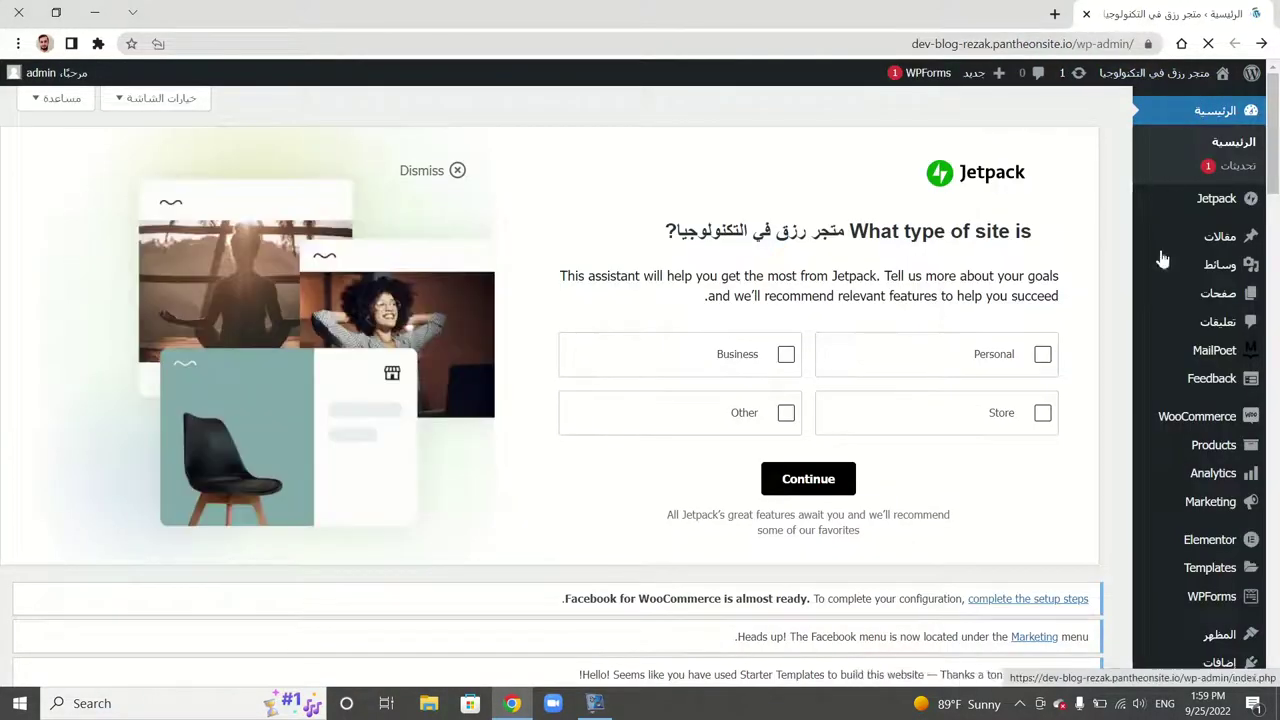
pyautogui.moveTo(1201, 422)
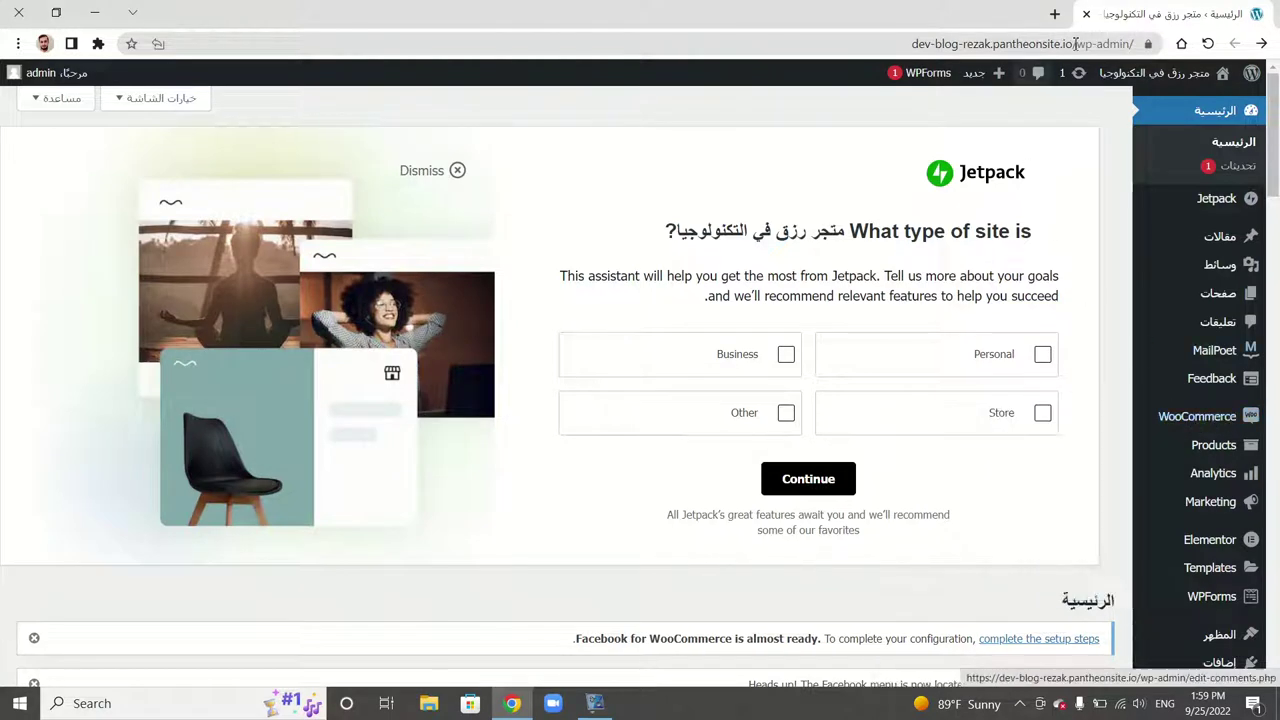
pyautogui.moveTo(1208, 84)
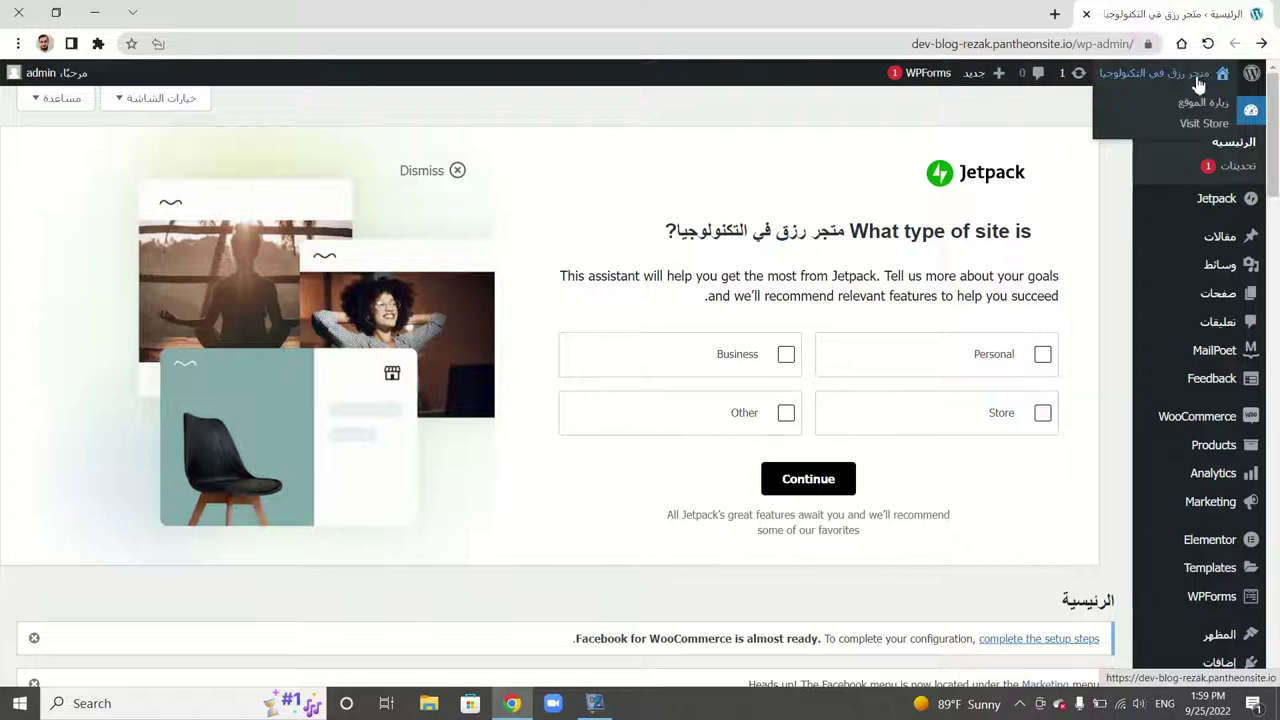
pyautogui.click(1201, 129)
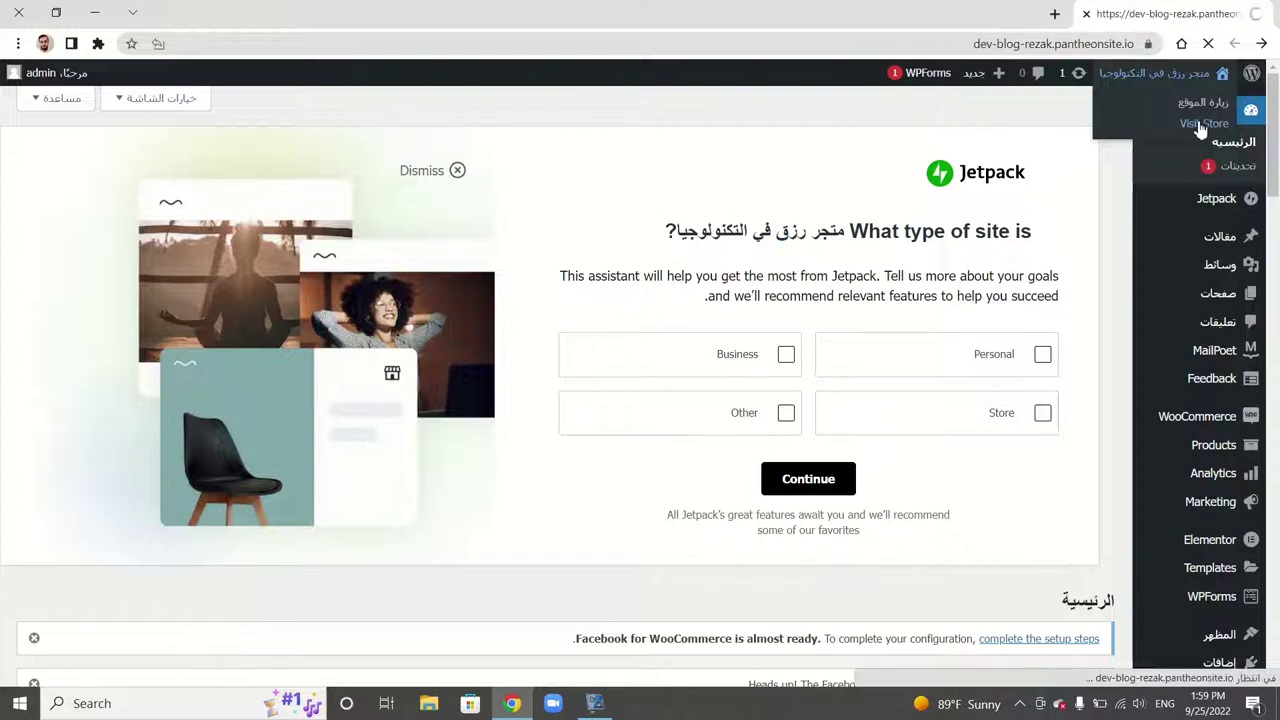
pyautogui.scroll(-5, 697, 277)
pyautogui.scroll(-15, 699, 275)
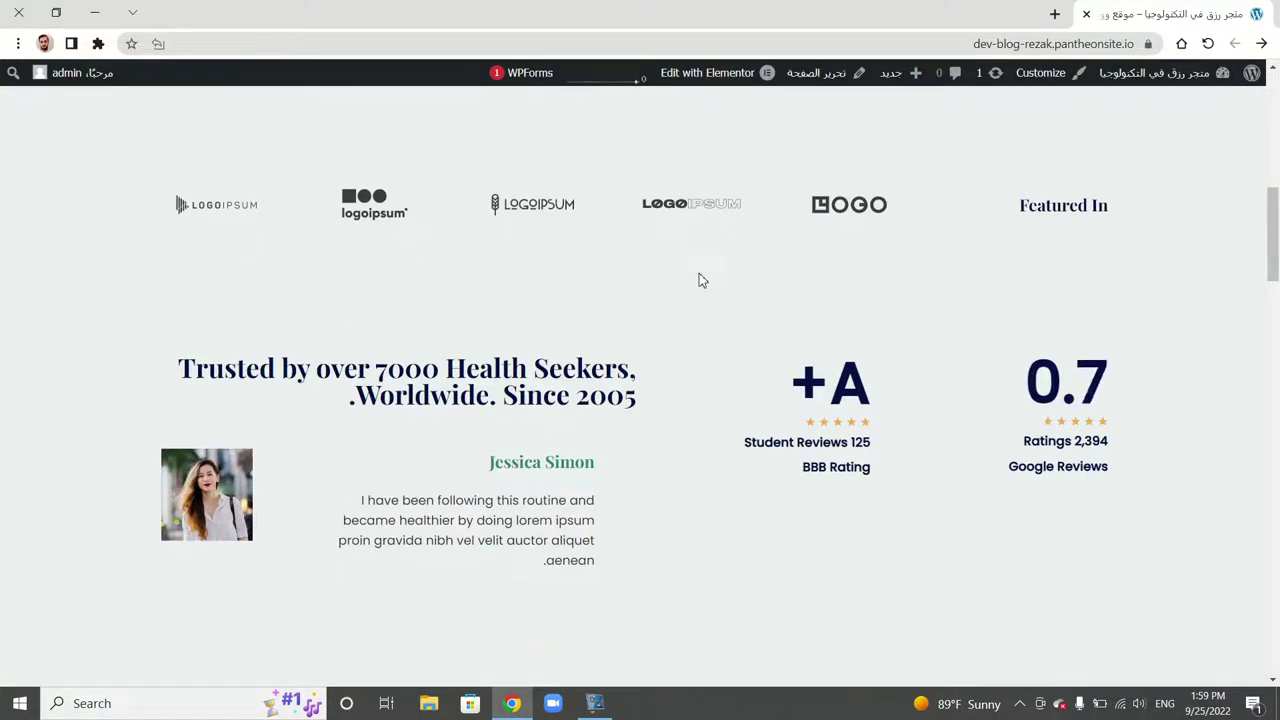
pyautogui.scroll(-5, 699, 279)
pyautogui.scroll(12, 699, 279)
pyautogui.scroll(10, 699, 280)
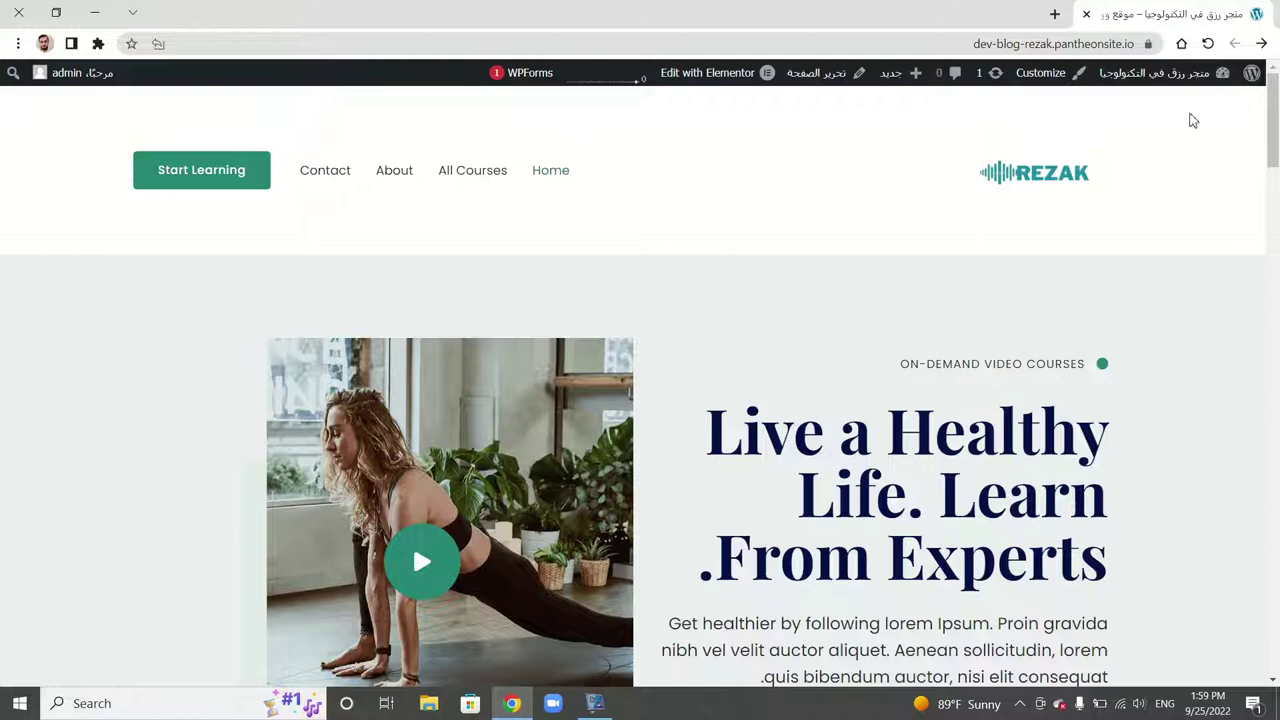
# - Go back to the dashboard and open the site's navigation menu editor with the Primary Menu's items
pyautogui.moveTo(1154, 76)
pyautogui.click(1214, 100)
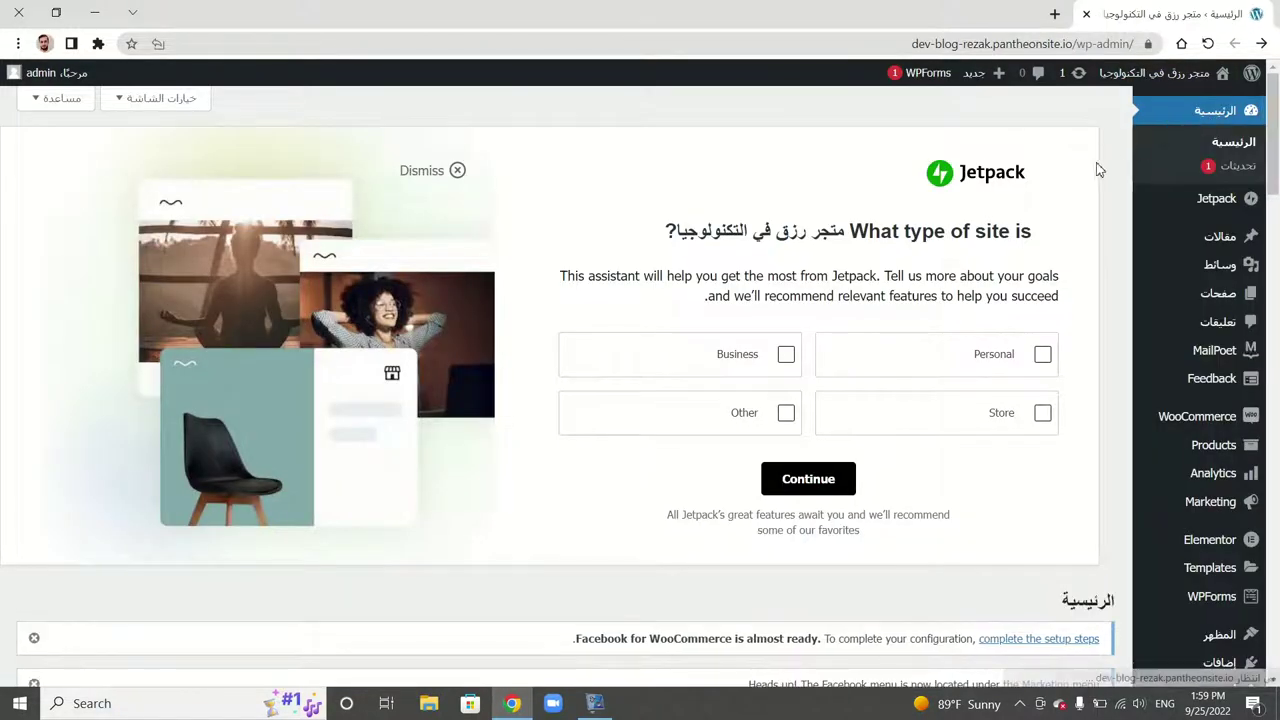
pyautogui.scroll(-5, 1108, 423)
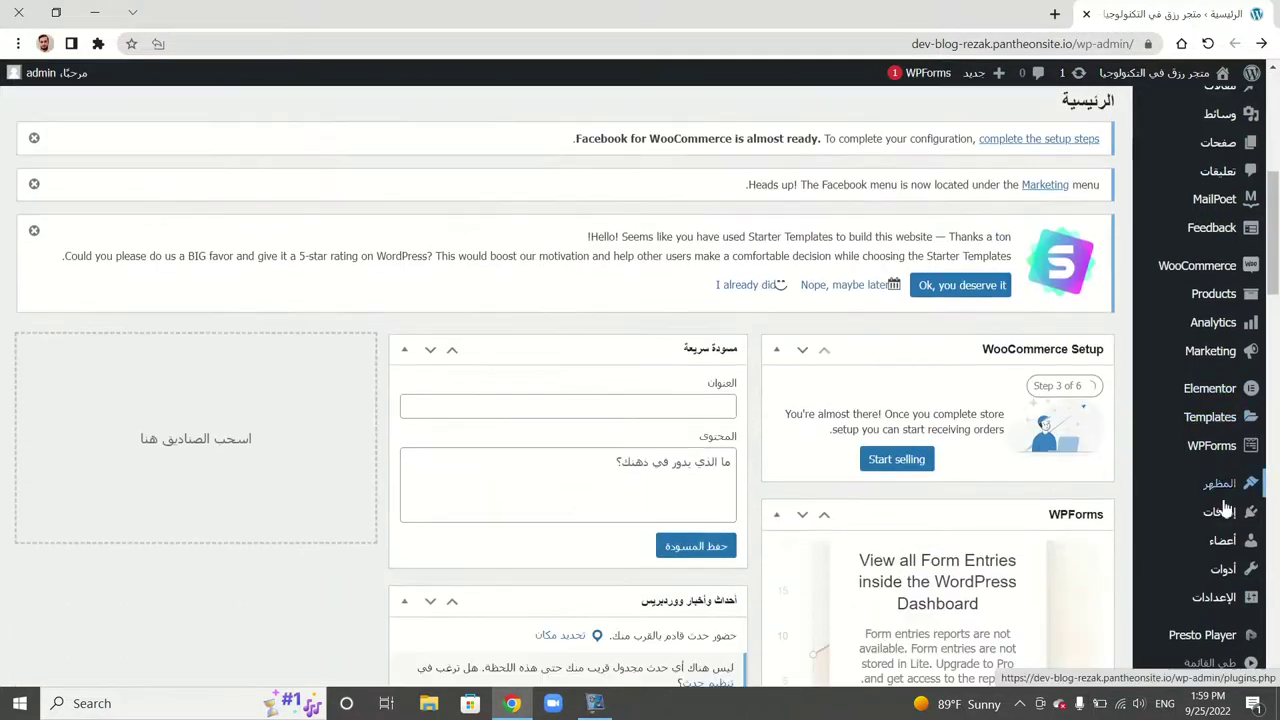
pyautogui.moveTo(1215, 495)
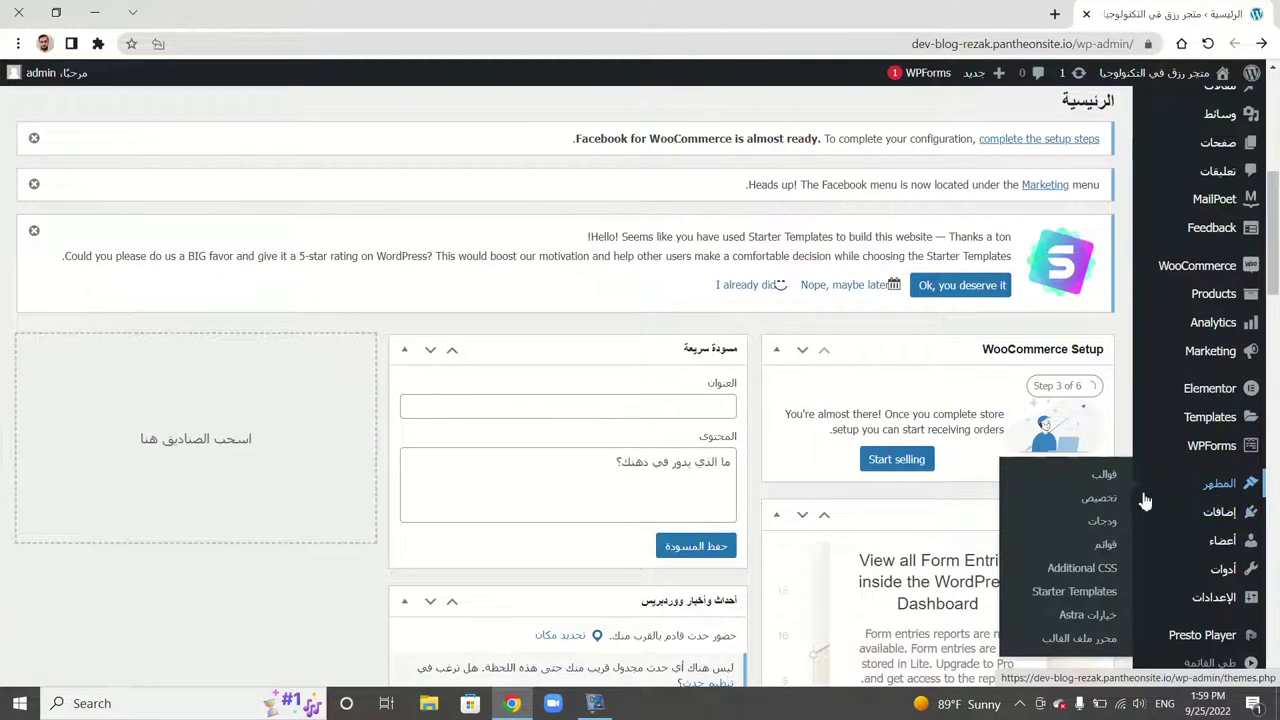
pyautogui.click(1106, 545)
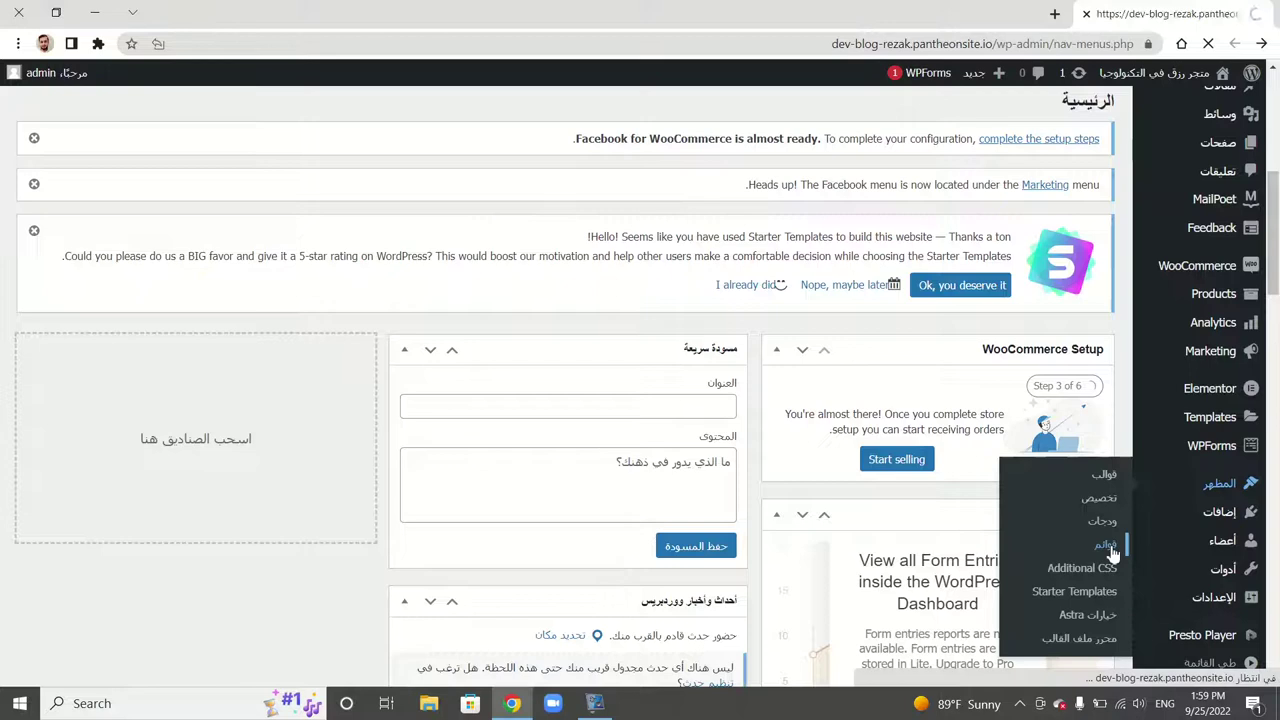
pyautogui.scroll(-3, 720, 371)
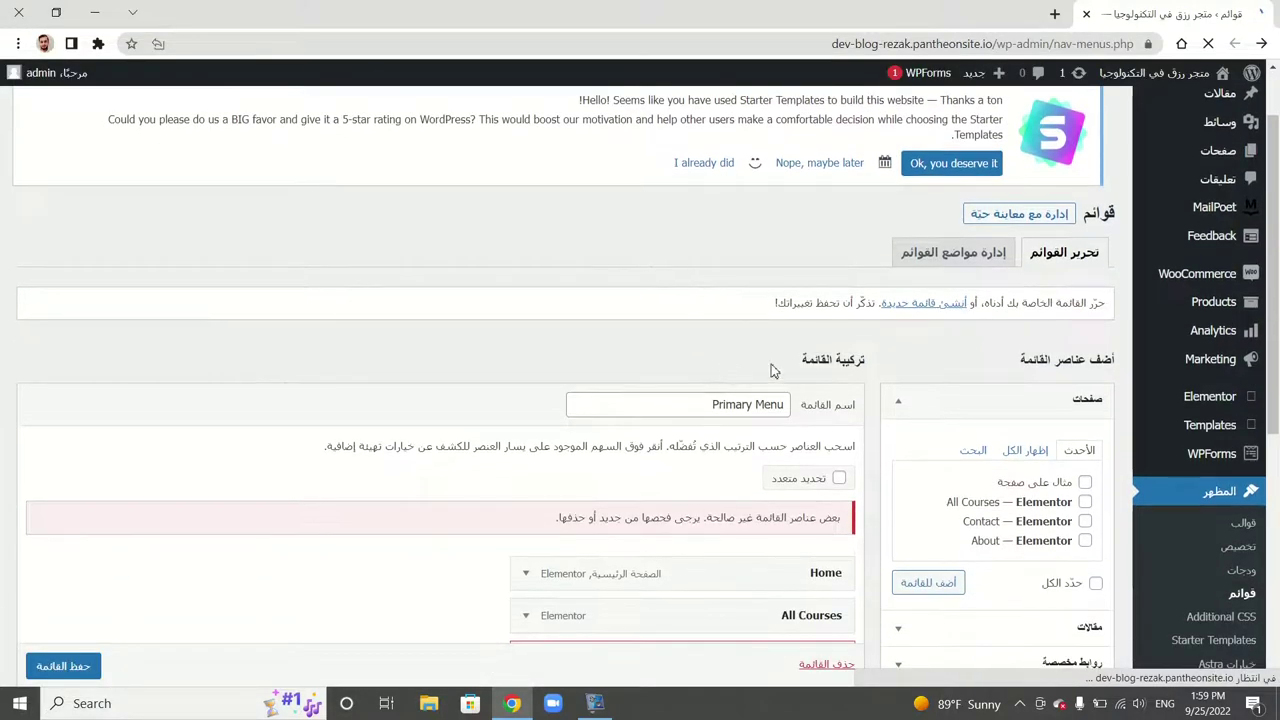
pyautogui.scroll(-2, 742, 391)
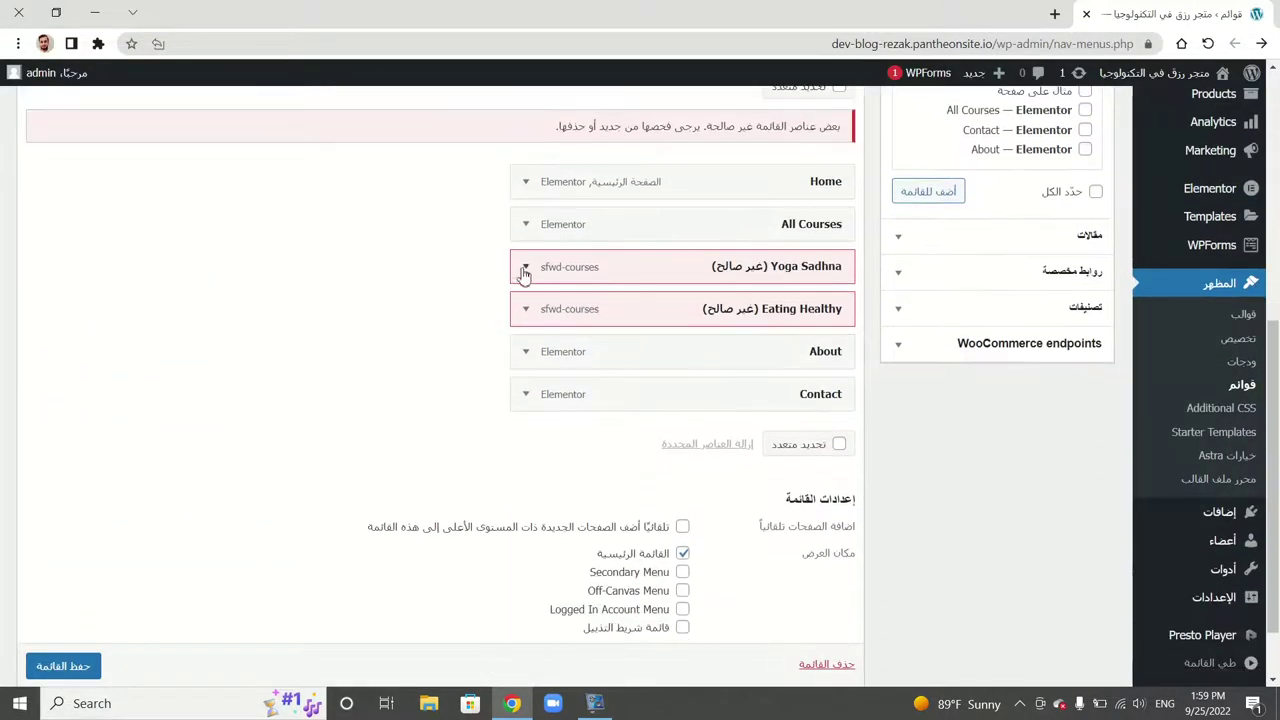
# - Rename the Primary Menu to الرئيسية and save the menu
pyautogui.scroll(4, 668, 315)
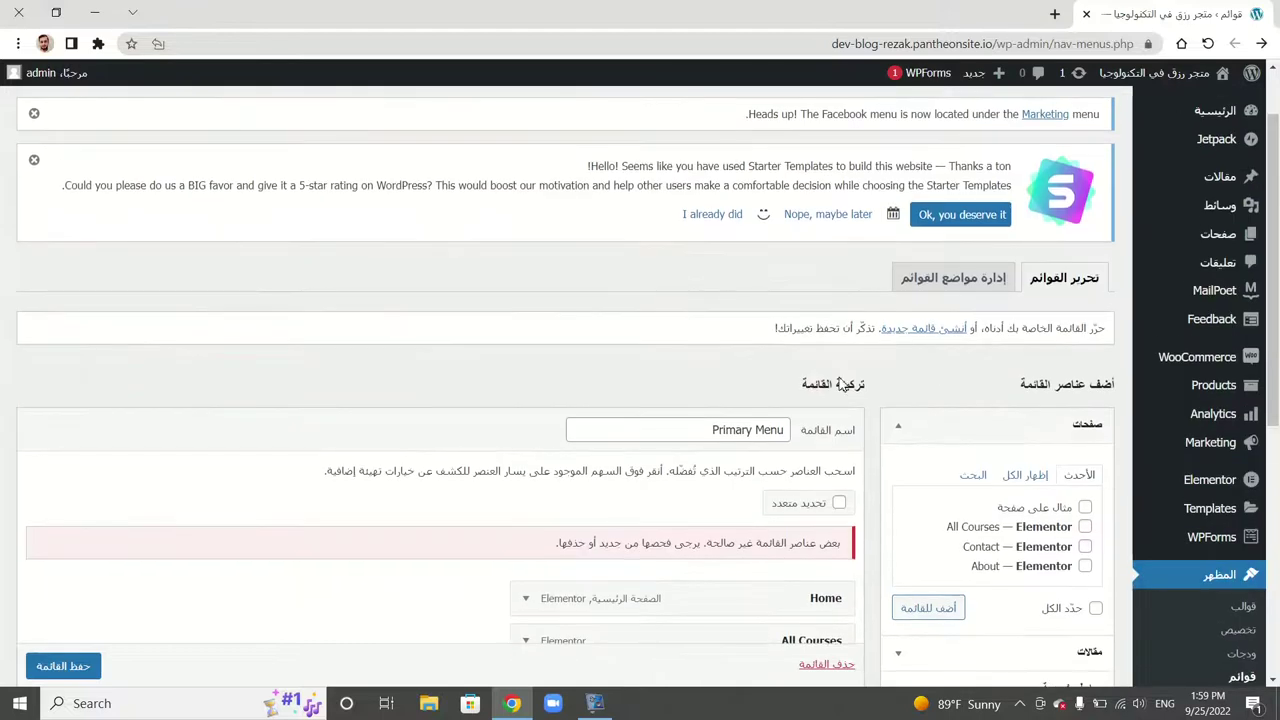
pyautogui.click(689, 431)
pyautogui.press('BackSpace')
pyautogui.press('BackSpace')
pyautogui.press('BackSpace')
pyautogui.press('BackSpace')
pyautogui.press('BackSpace')
pyautogui.press('BackSpace')
pyautogui.press('BackSpace')
pyautogui.press('BackSpace')
pyautogui.press('BackSpace')
pyautogui.press('BackSpace')
pyautogui.press('BackSpace')
pyautogui.press('BackSpace')
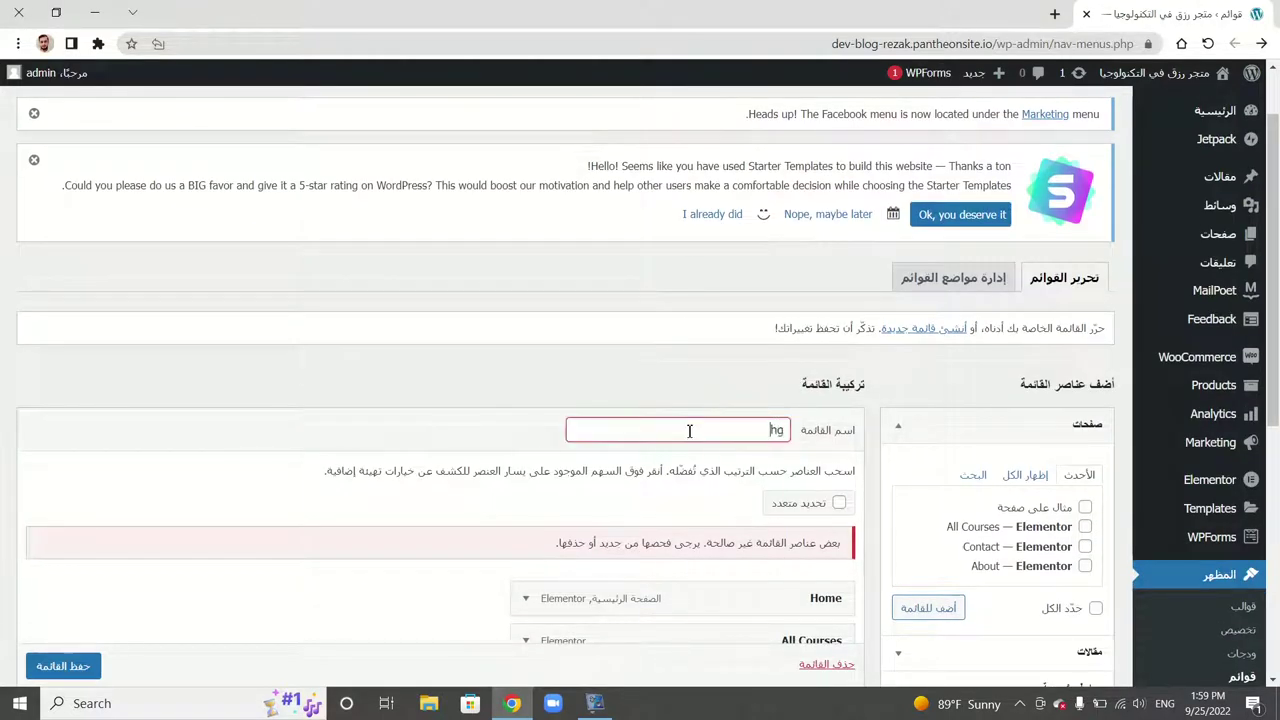
pyautogui.press('BackSpace')
pyautogui.press('BackSpace')
pyautogui.press('BackSpace')
pyautogui.hotkey('alt', 'shift')
pyautogui.write('الرئيسية')
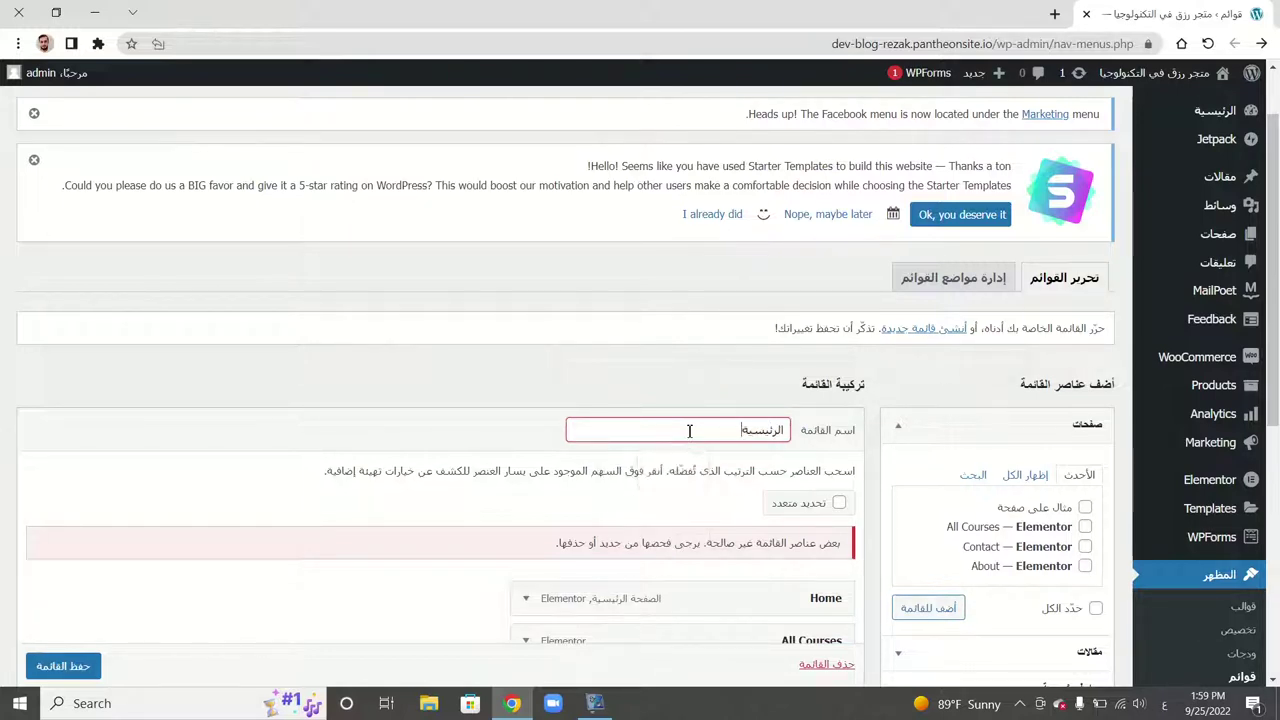
pyautogui.scroll(-5, 640, 420)
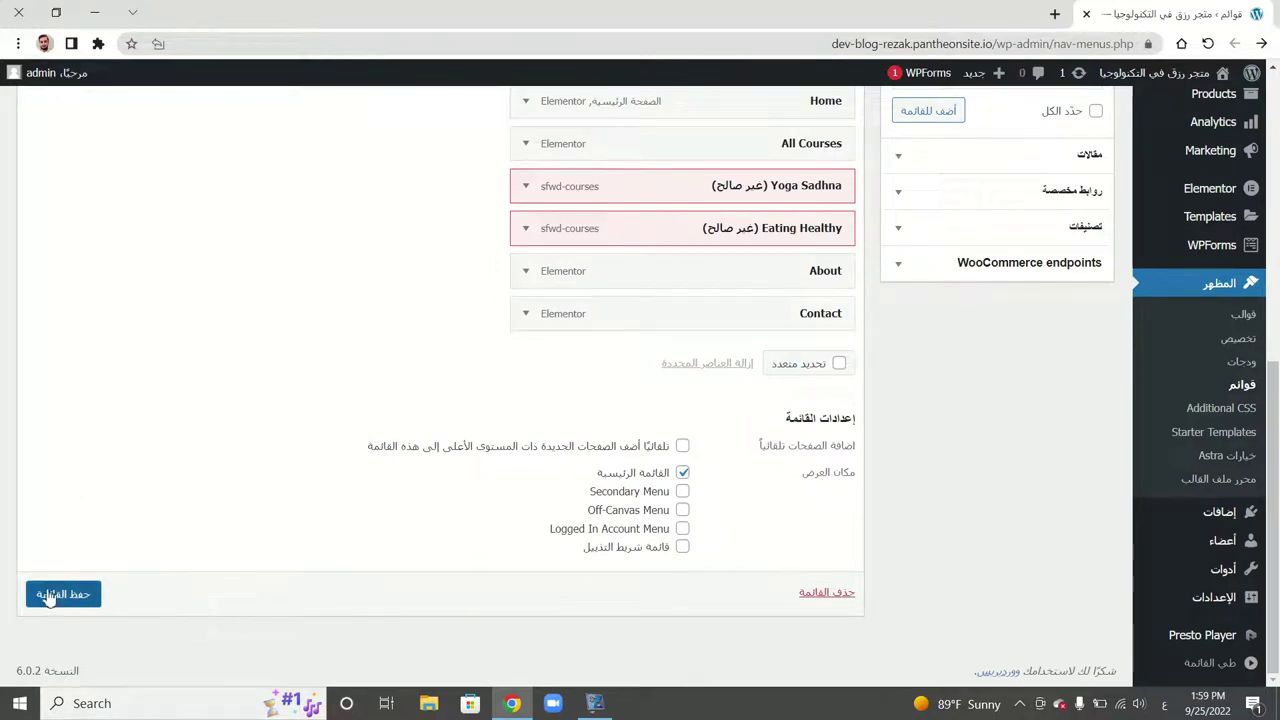
pyautogui.click(51, 597)
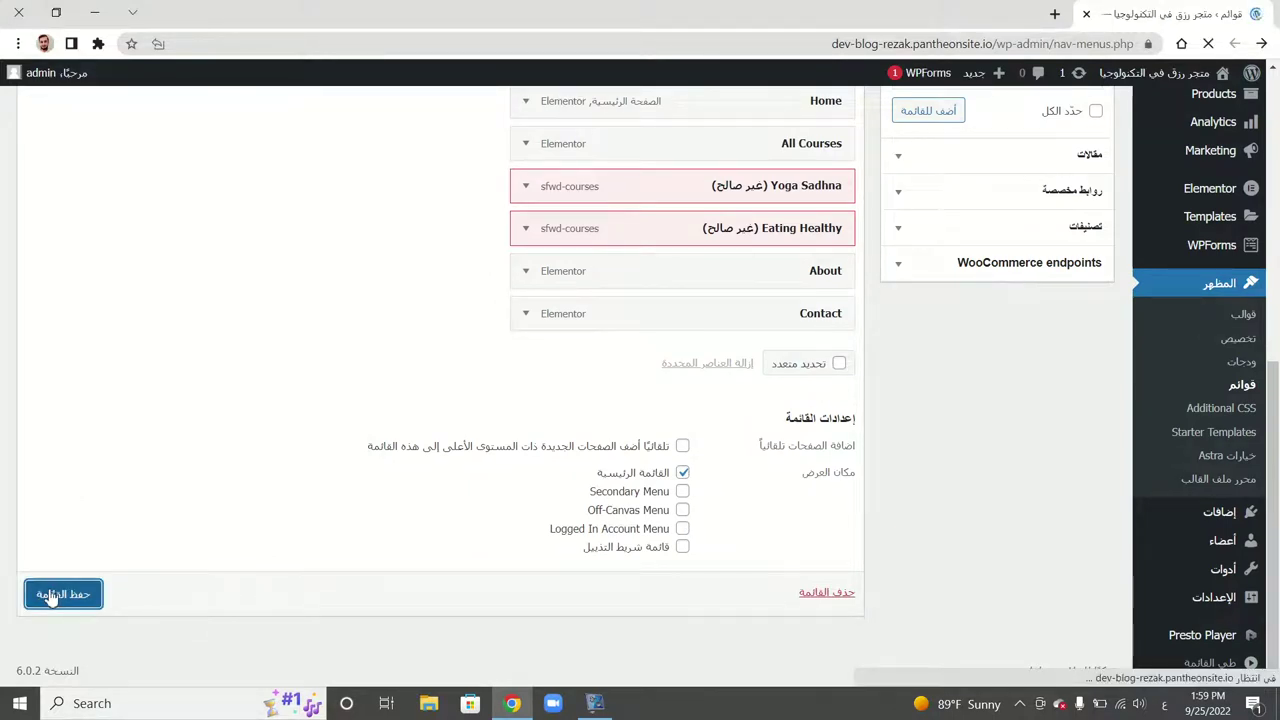
# - Remove the All Courses, Yoga Sadhna and Eating Healthy items from the menu structure
pyautogui.scroll(-3, 655, 470)
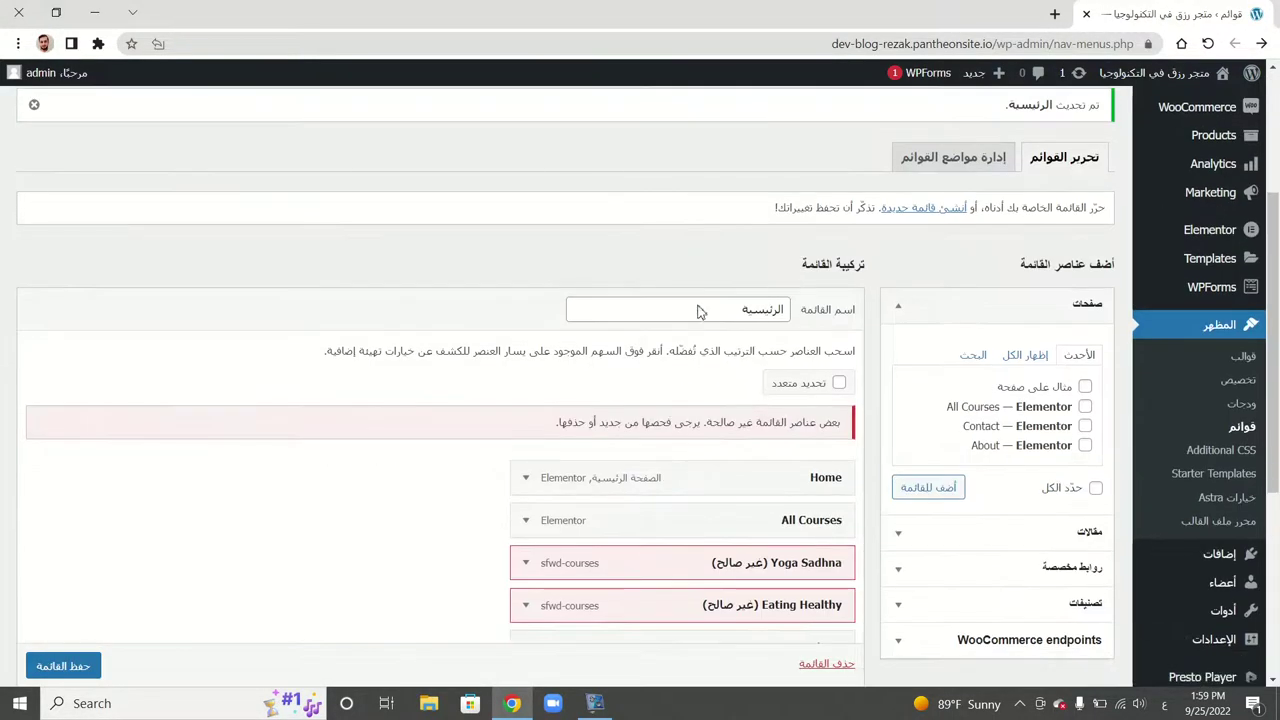
pyautogui.scroll(-1, 680, 462)
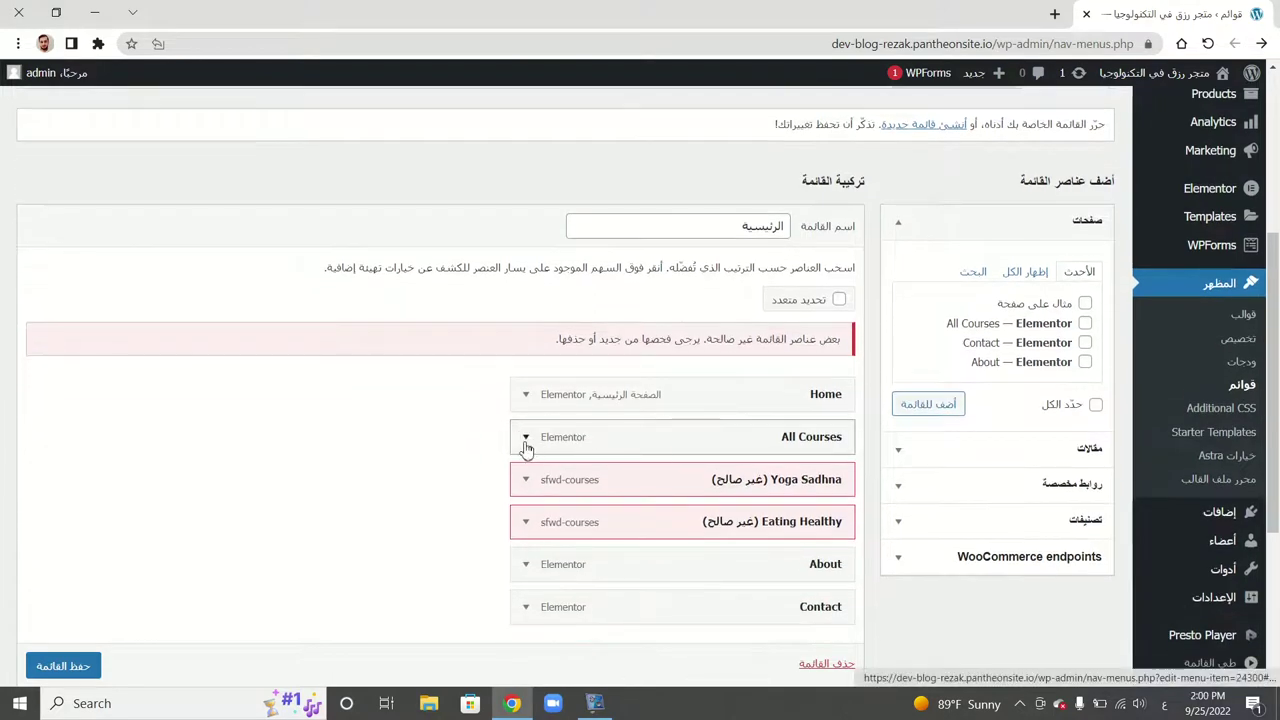
pyautogui.click(526, 438)
pyautogui.scroll(-3, 689, 480)
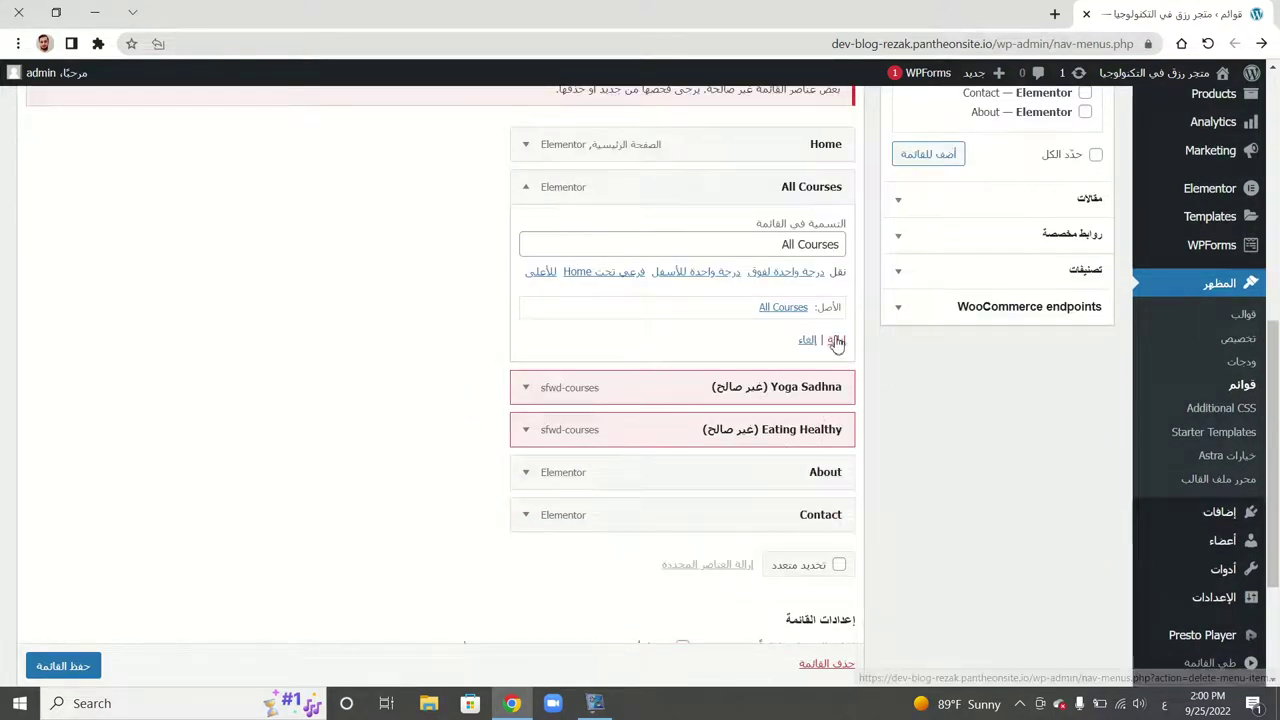
pyautogui.click(836, 341)
pyautogui.click(523, 189)
pyautogui.click(836, 300)
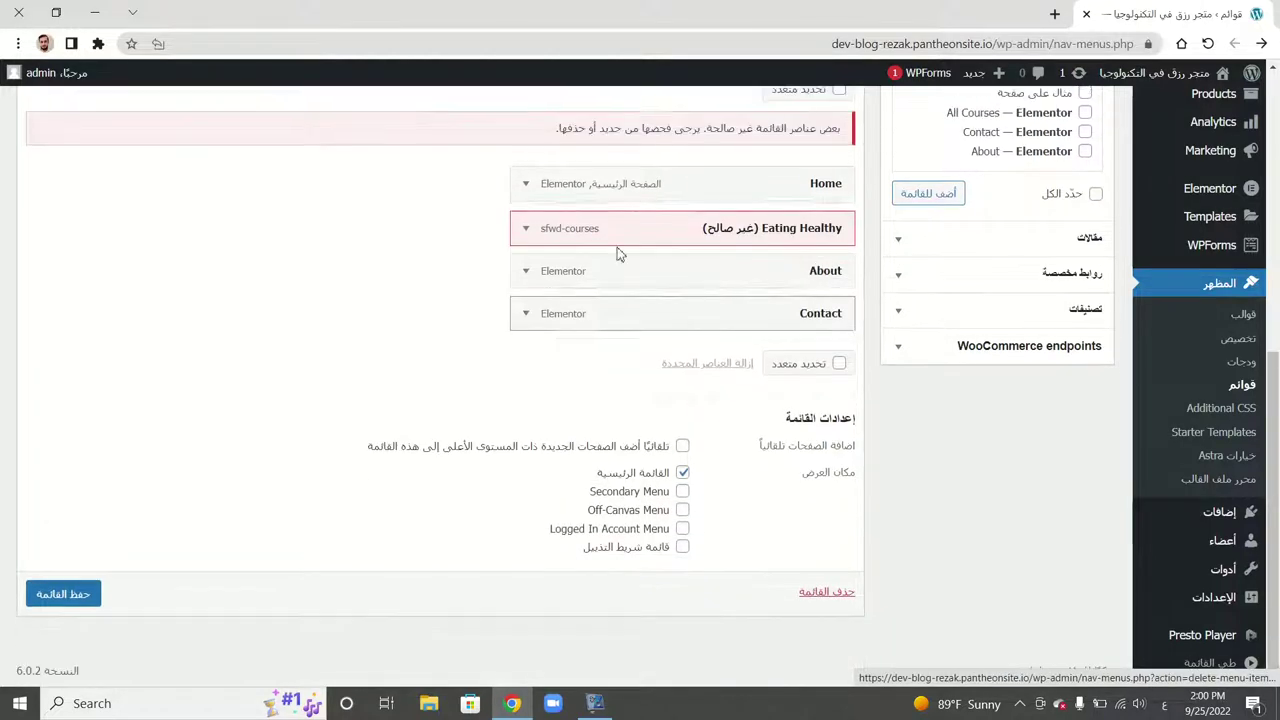
pyautogui.click(526, 229)
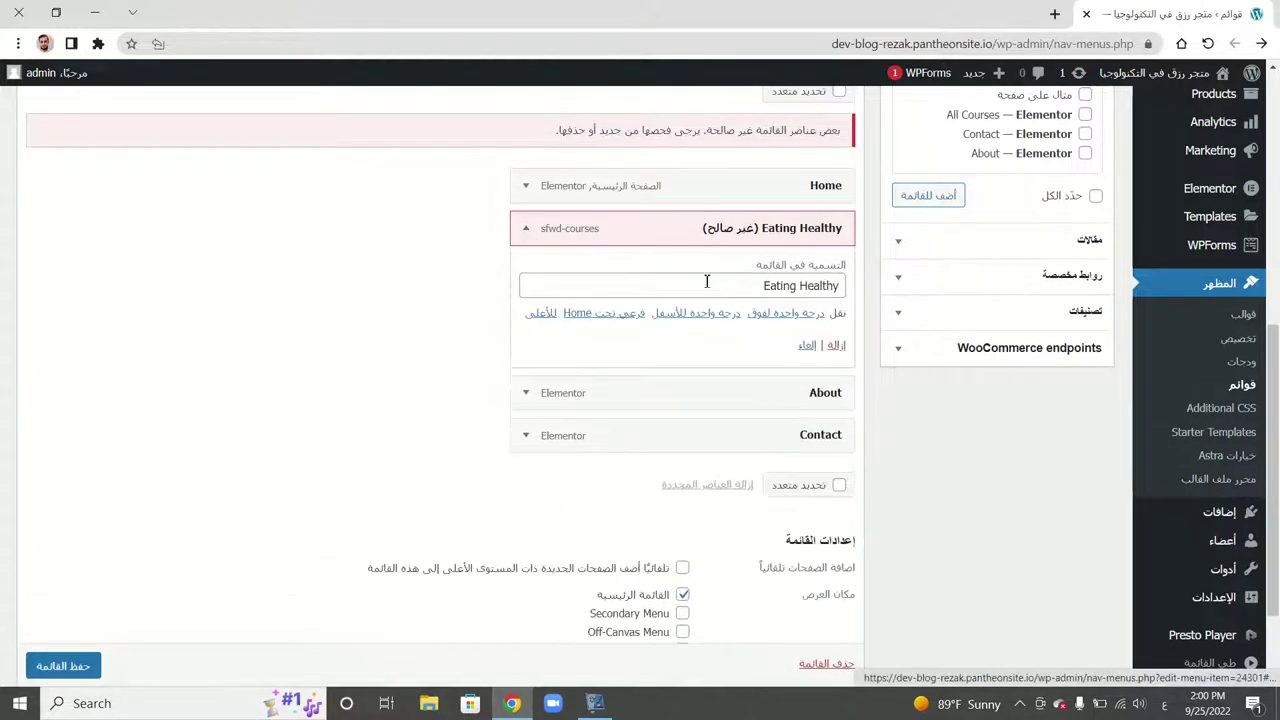
pyautogui.click(836, 345)
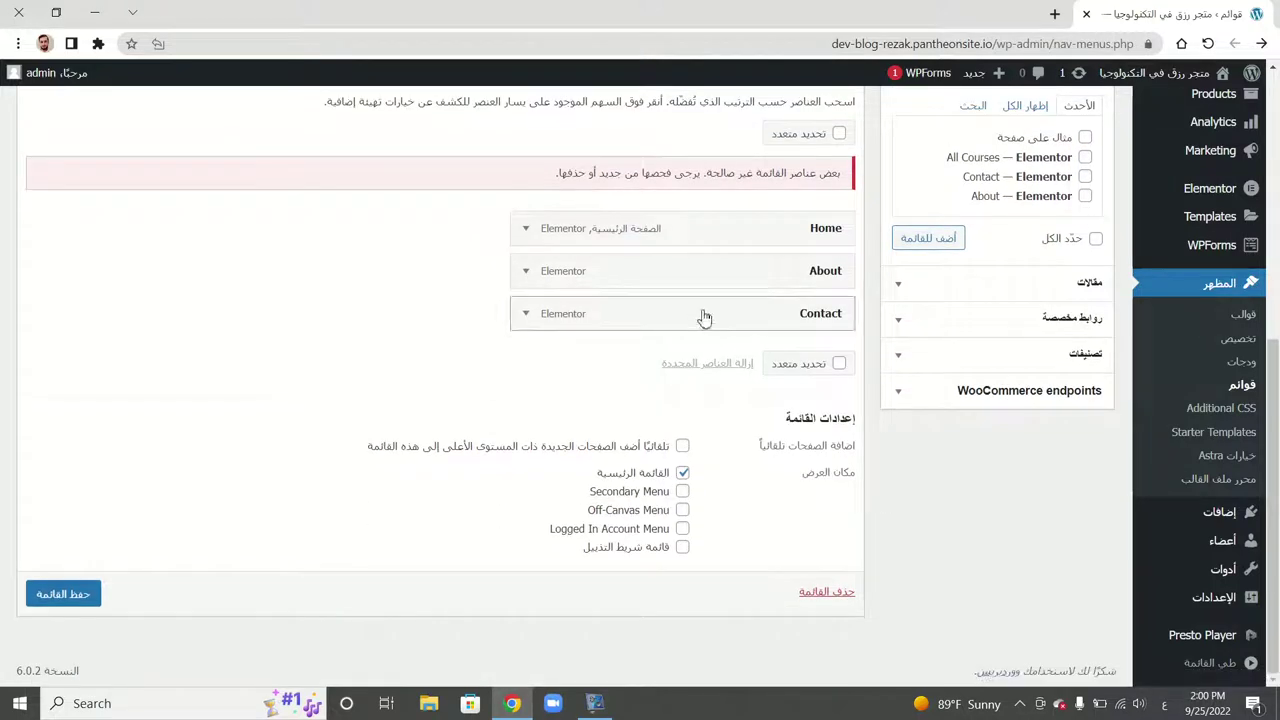
# - Look through the full and most recent page lists for pages that can be added to the menu
pyautogui.scroll(1, 1031, 300)
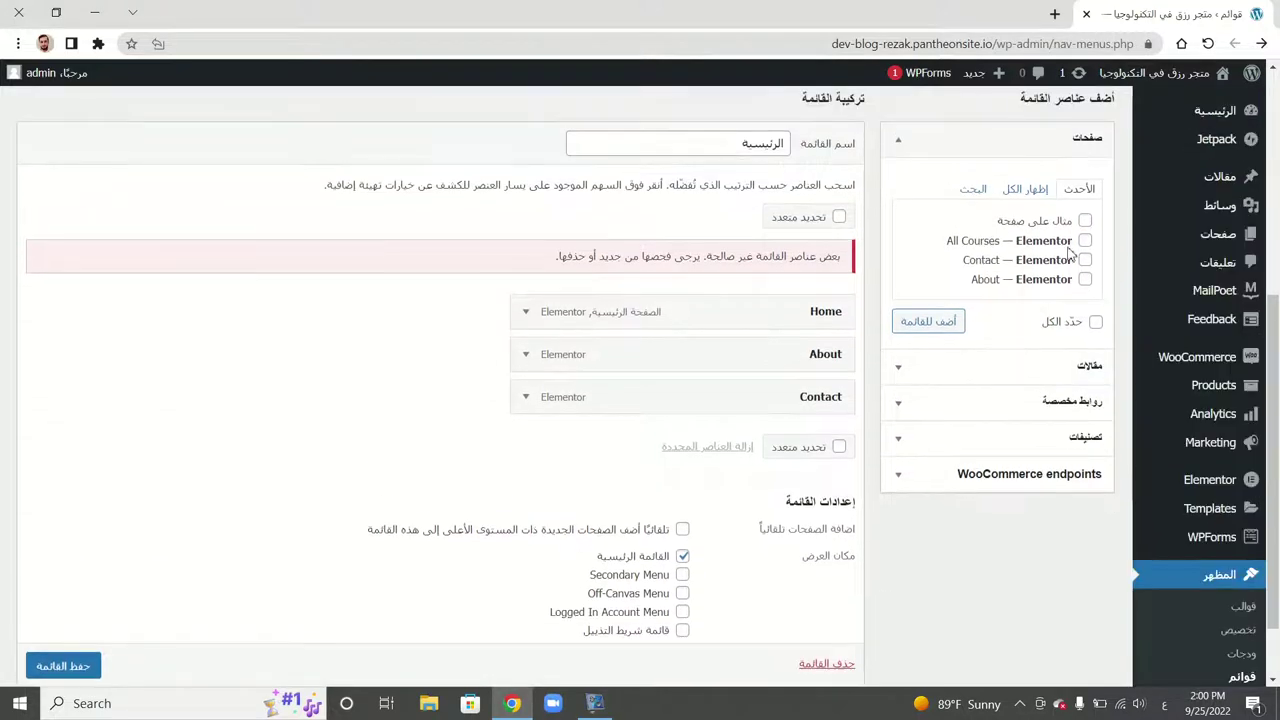
pyautogui.click(1033, 190)
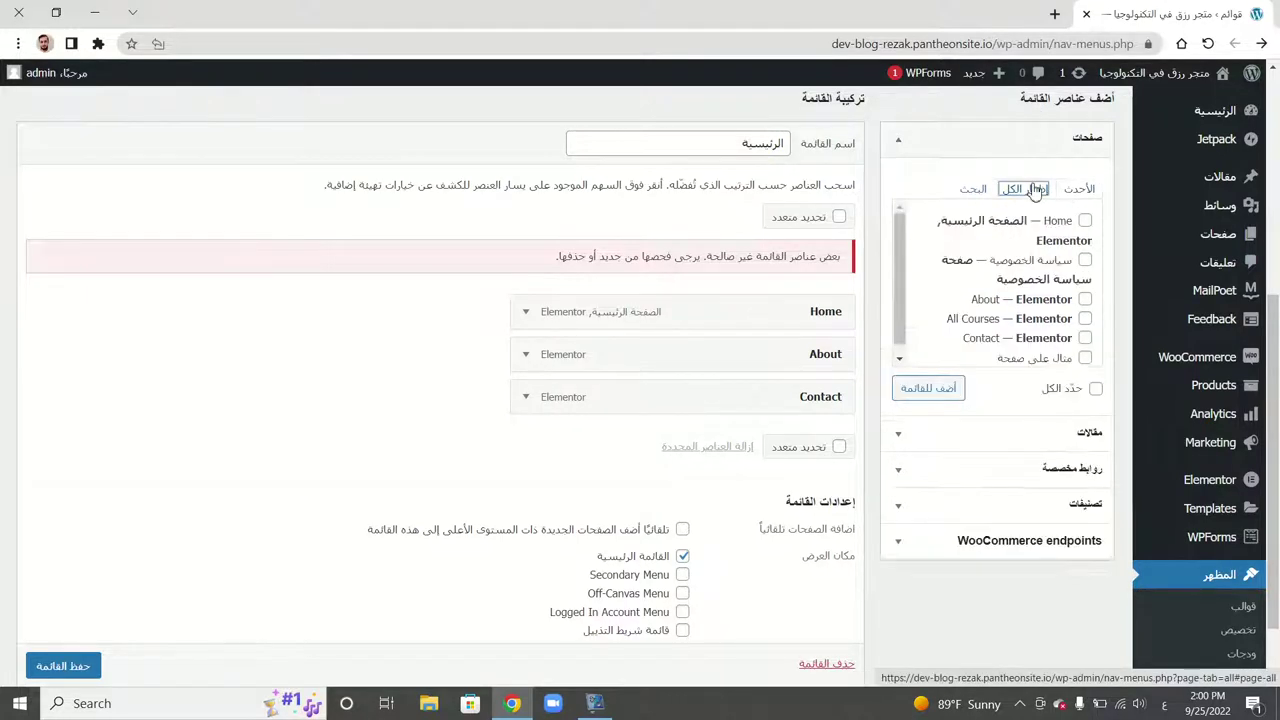
pyautogui.scroll(-1, 1042, 285)
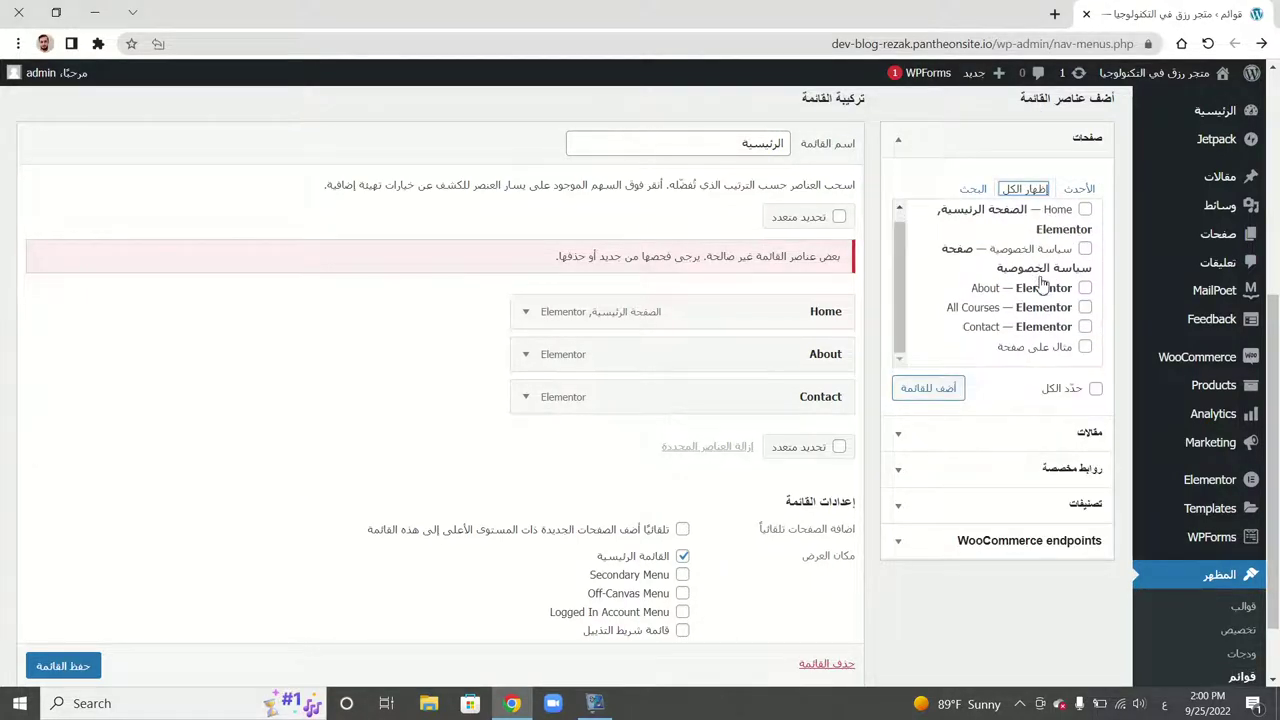
pyautogui.scroll(1, 1042, 285)
pyautogui.click(1072, 192)
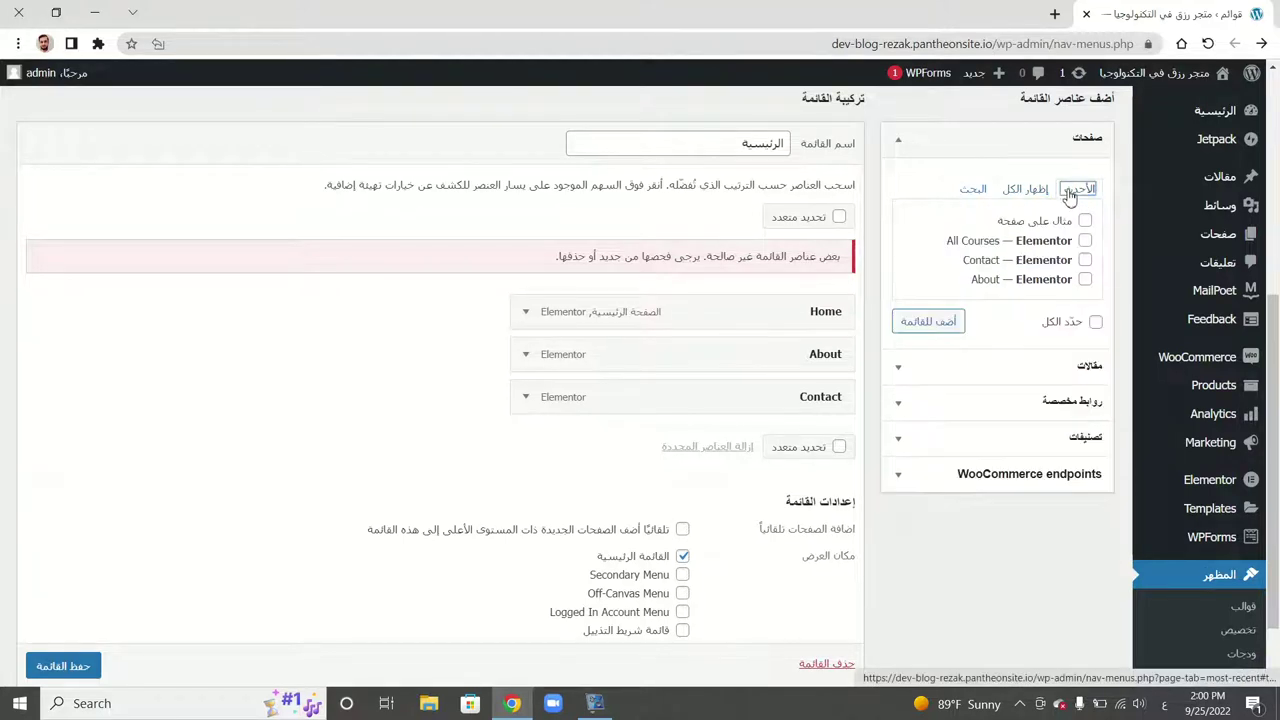
pyautogui.scroll(-2, 1051, 265)
pyautogui.scroll(6, 1051, 265)
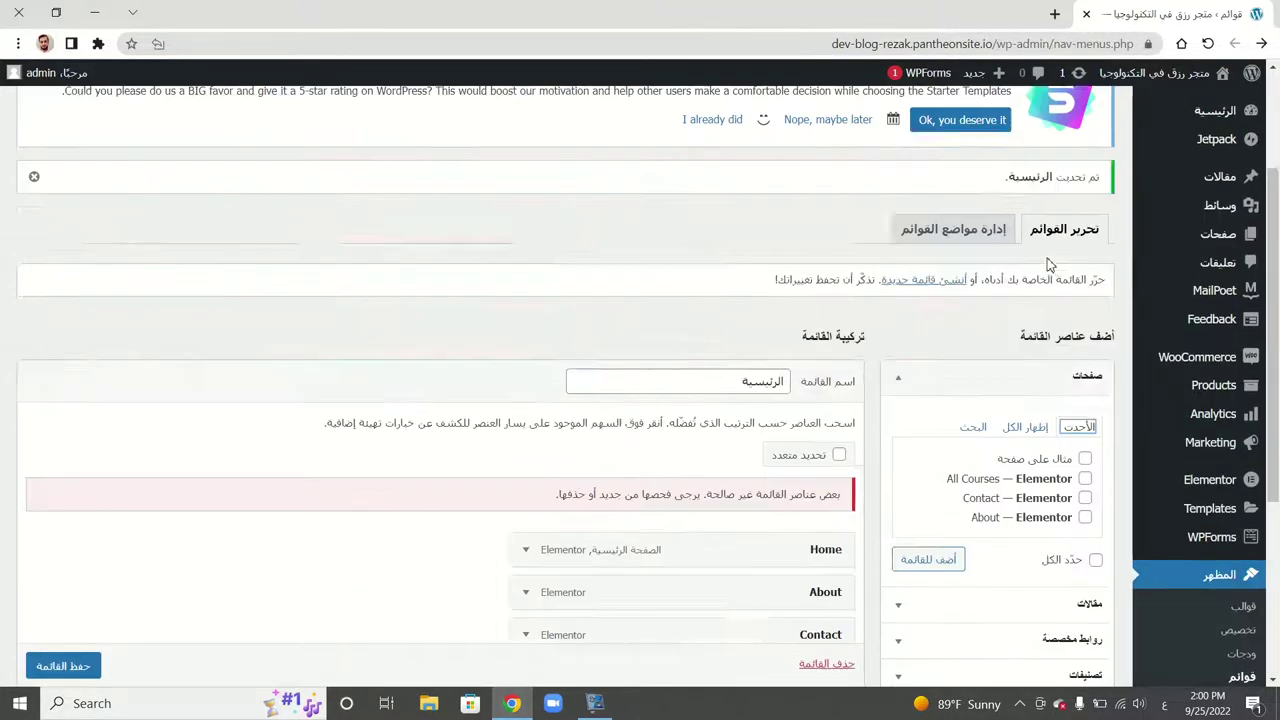
pyautogui.scroll(-4, 1027, 285)
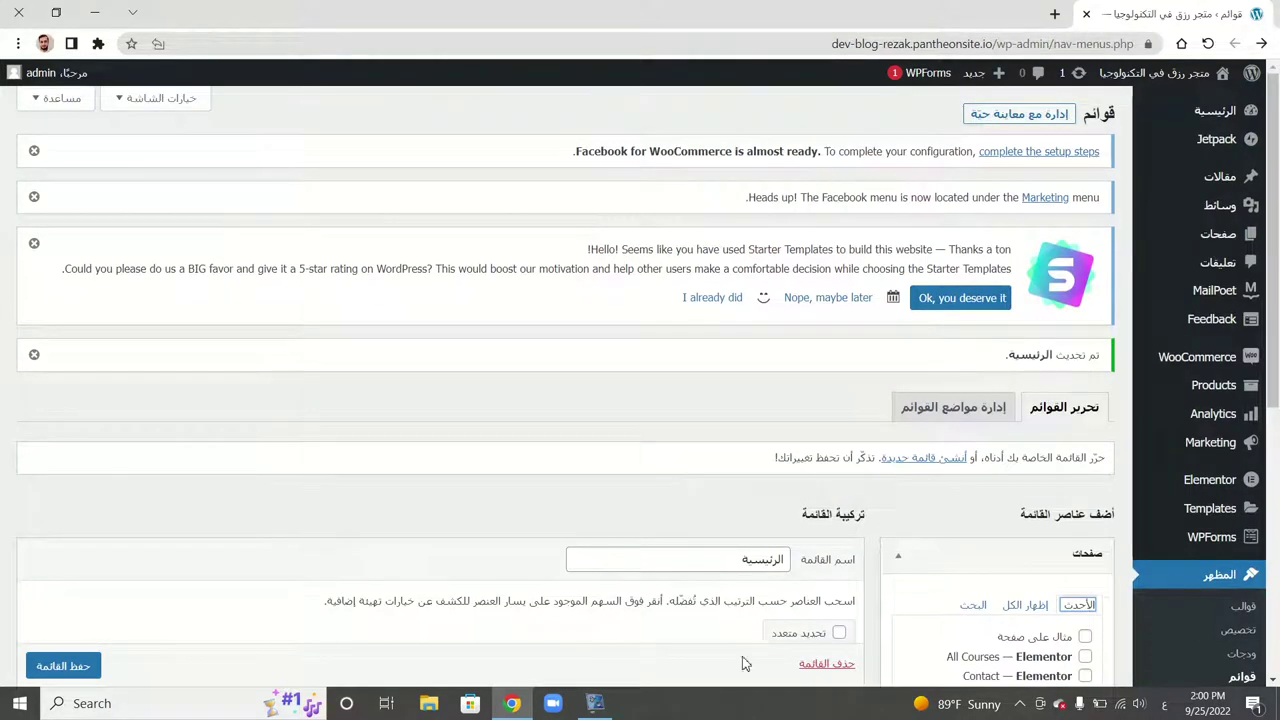
pyautogui.click(600, 633)
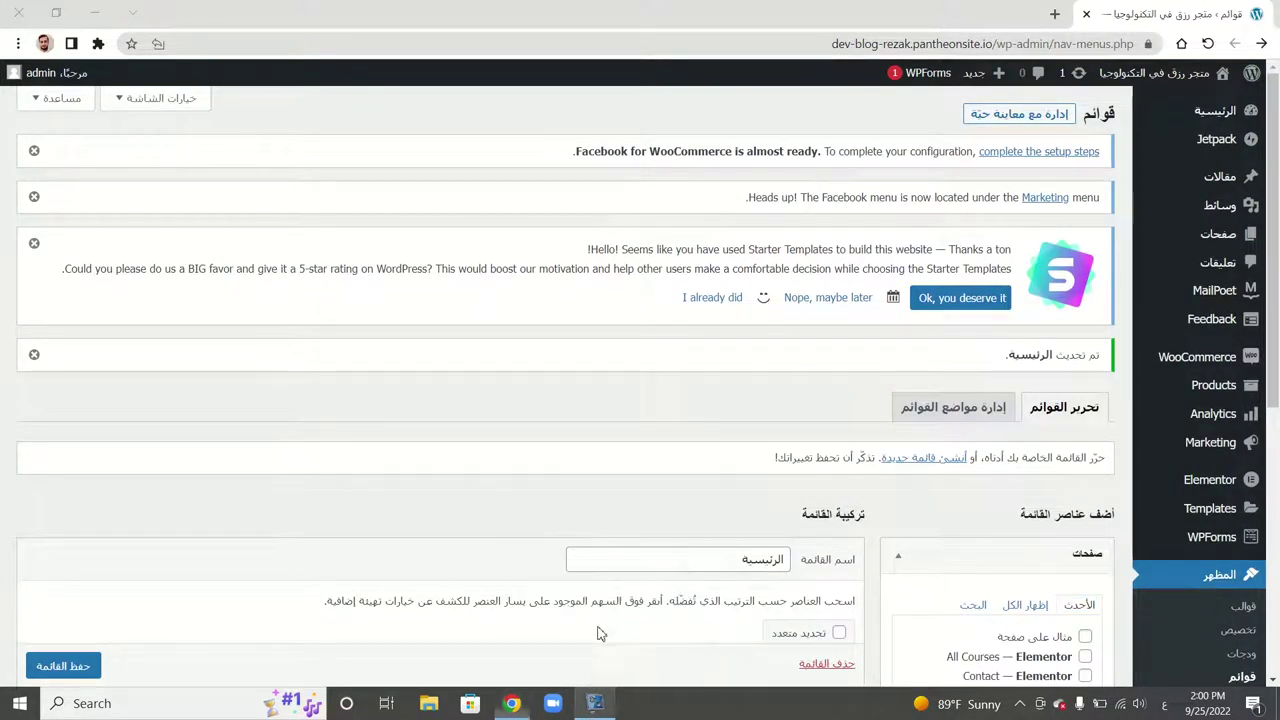
pyautogui.click(525, 402)
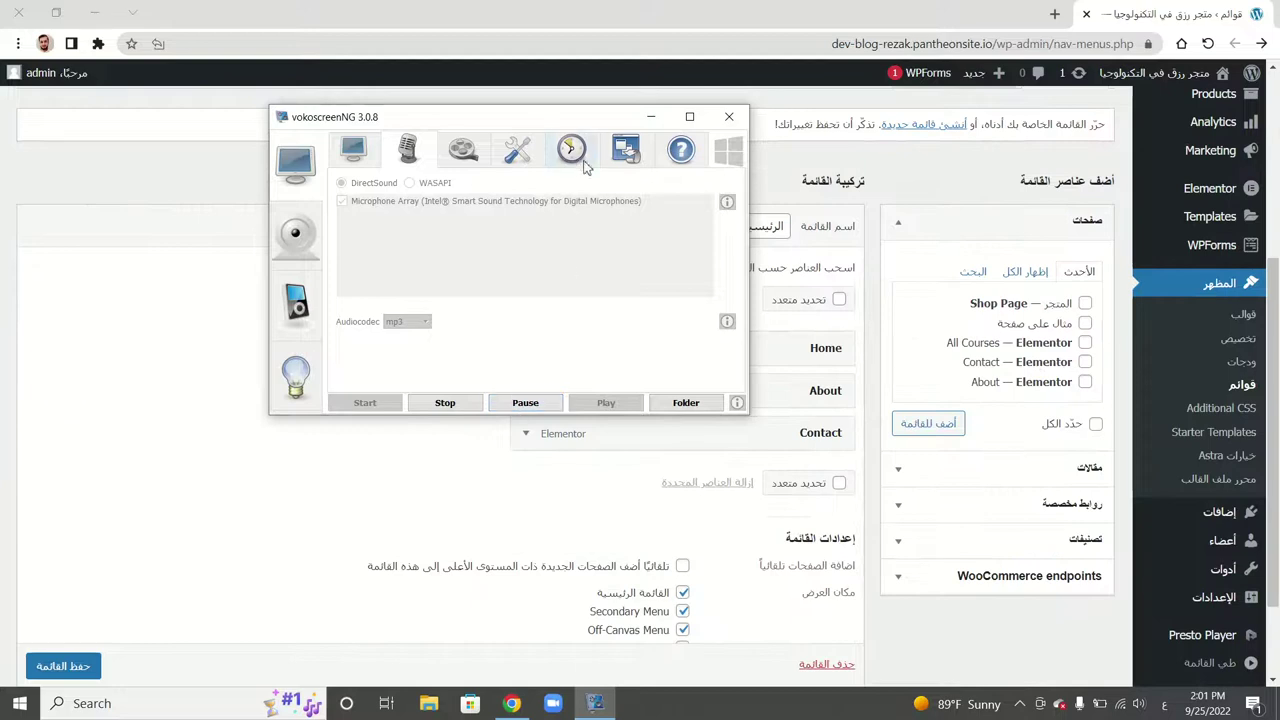
pyautogui.click(650, 117)
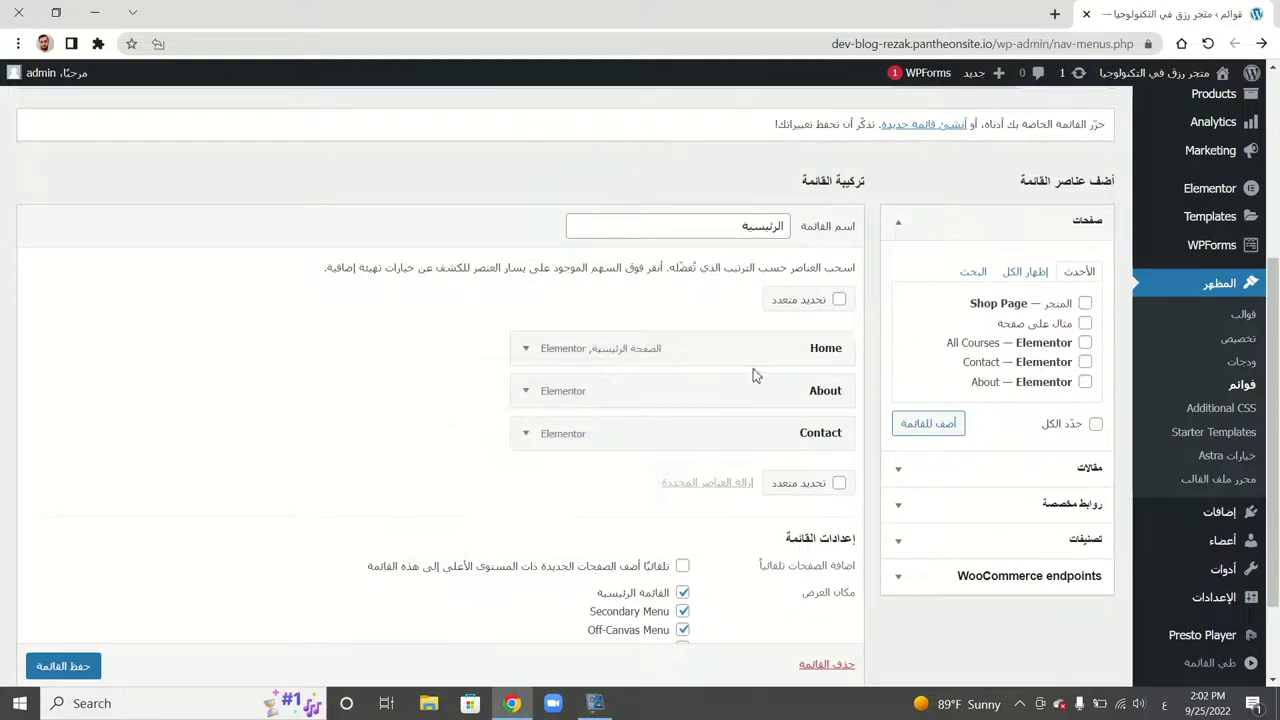
# - Add the المتجر shop page from the complete page list to the menu
pyautogui.scroll(5, 711, 371)
pyautogui.scroll(-5, 703, 320)
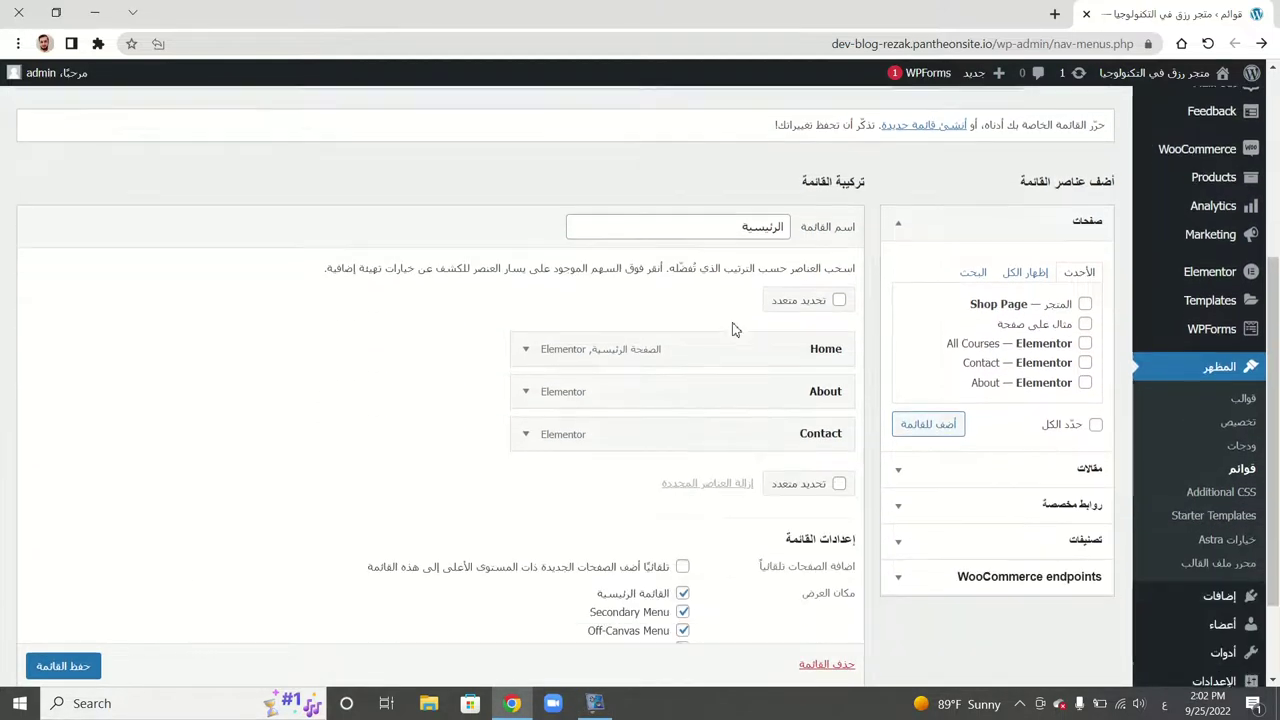
pyautogui.scroll(-1, 1010, 258)
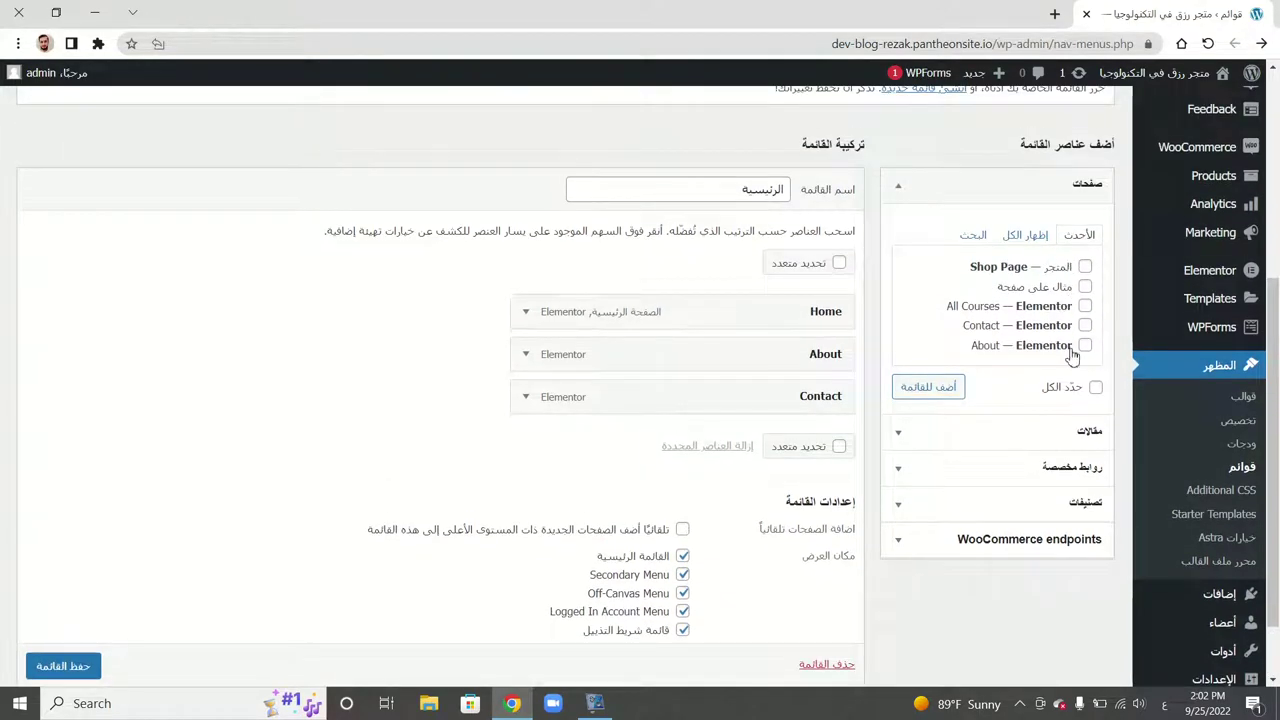
pyautogui.click(1030, 236)
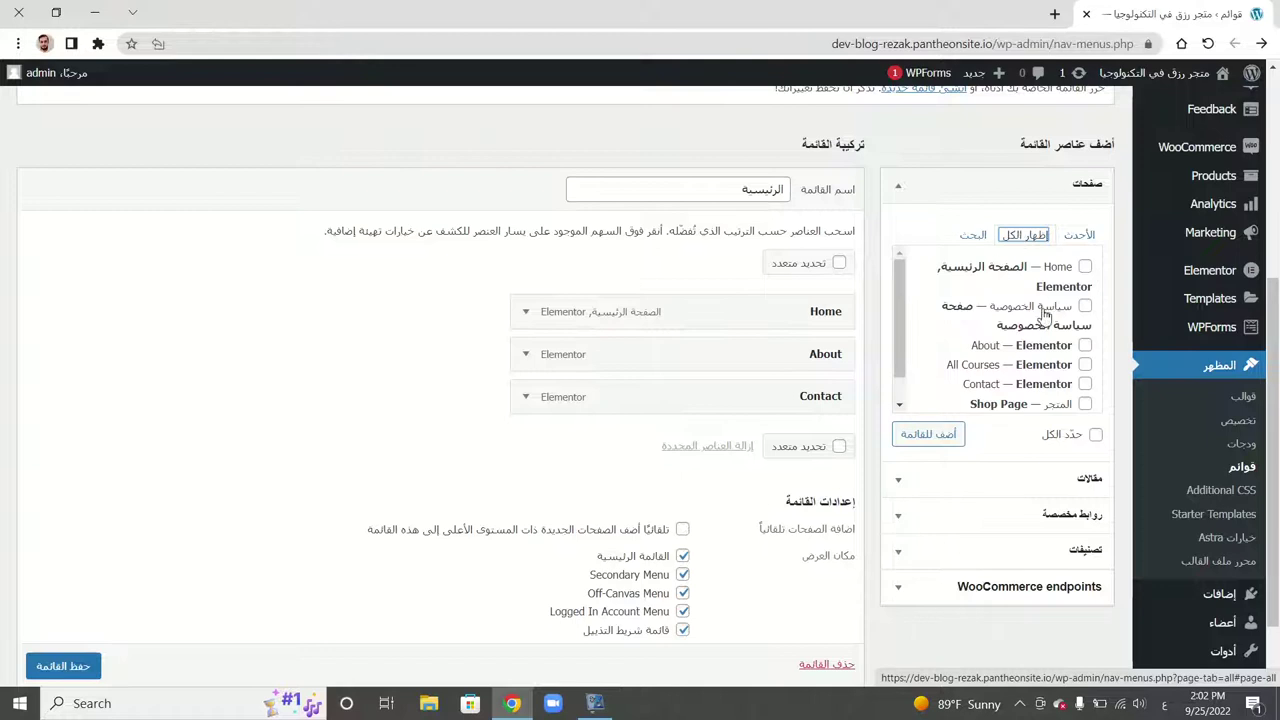
pyautogui.scroll(-1, 1030, 297)
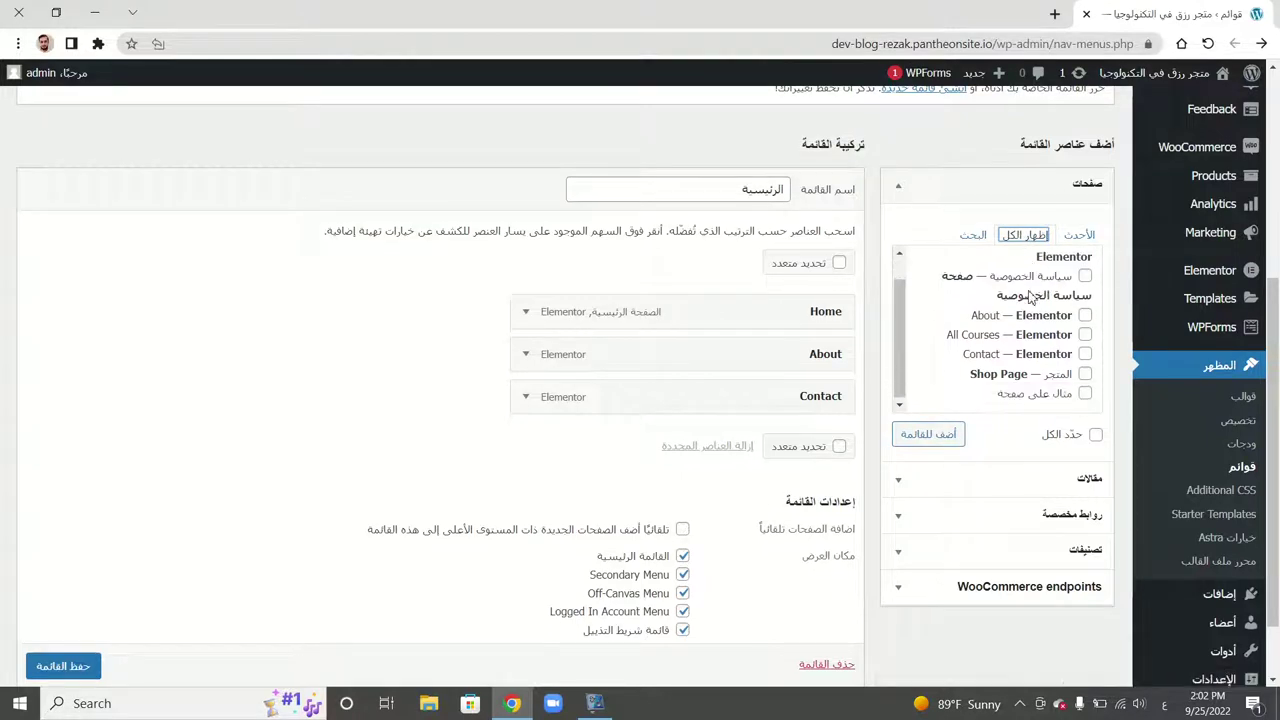
pyautogui.click(1085, 374)
pyautogui.click(938, 439)
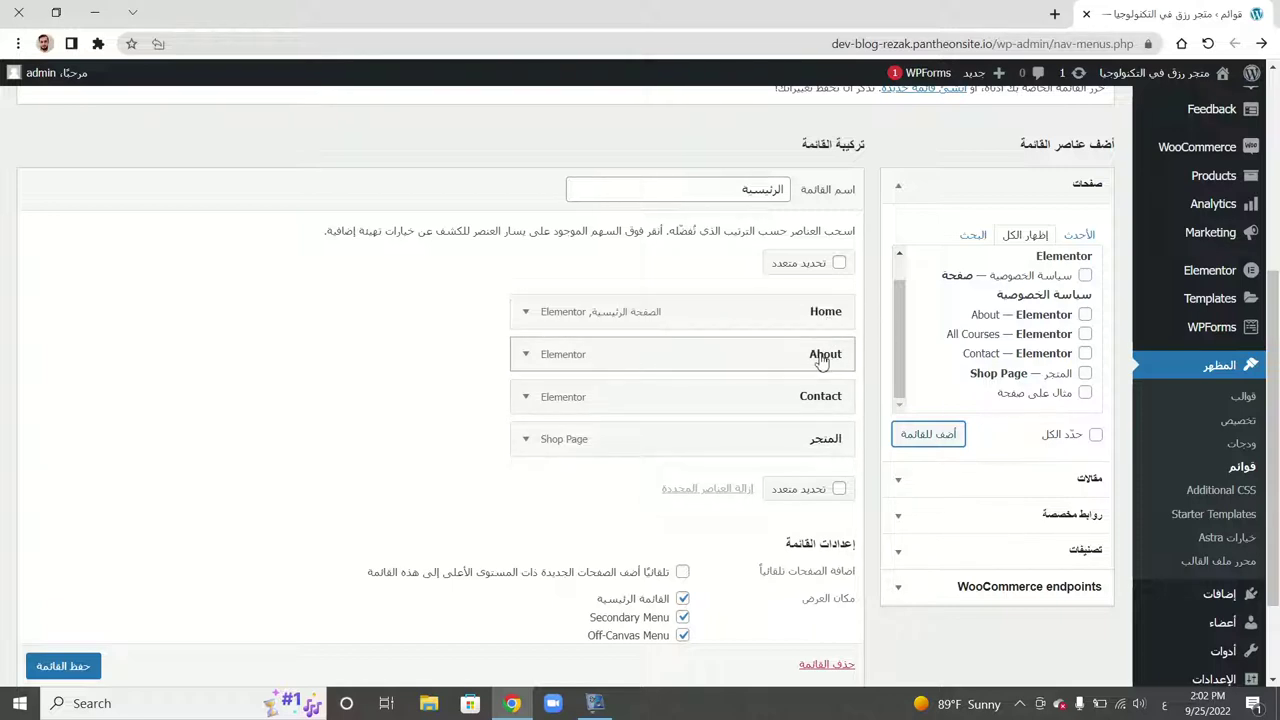
# - Move the المتجر item above Home in the menu structure and save the menu
pyautogui.moveTo(745, 450); pyautogui.dragTo(746, 321)
pyautogui.scroll(-3, 646, 420)
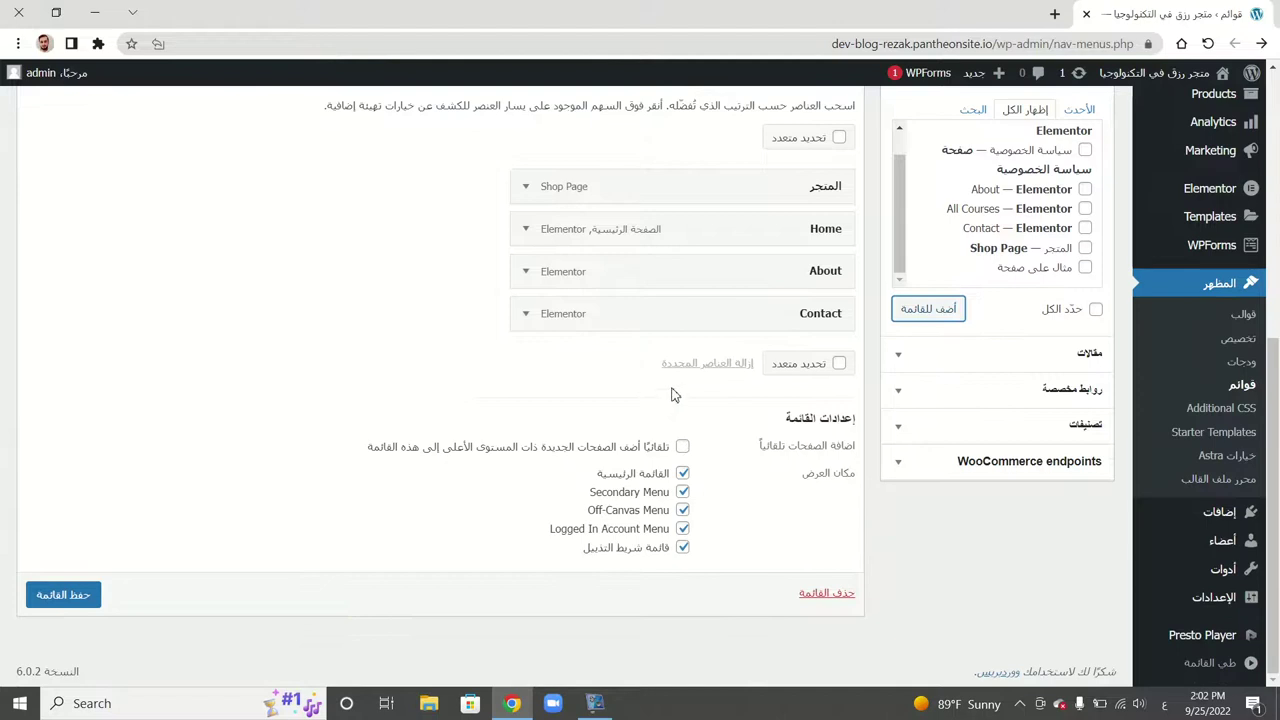
pyautogui.click(68, 597)
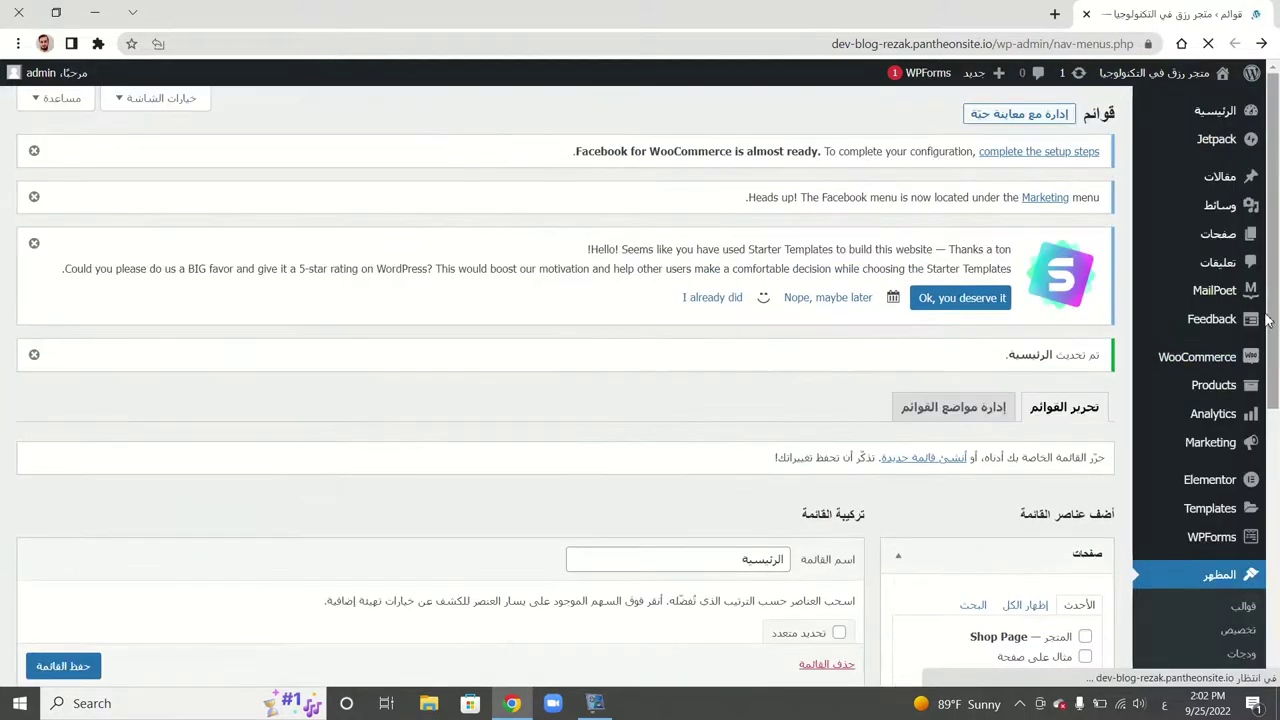
# - Visit the store from the admin area and examine its navigation menu and product listing
pyautogui.moveTo(1222, 288)
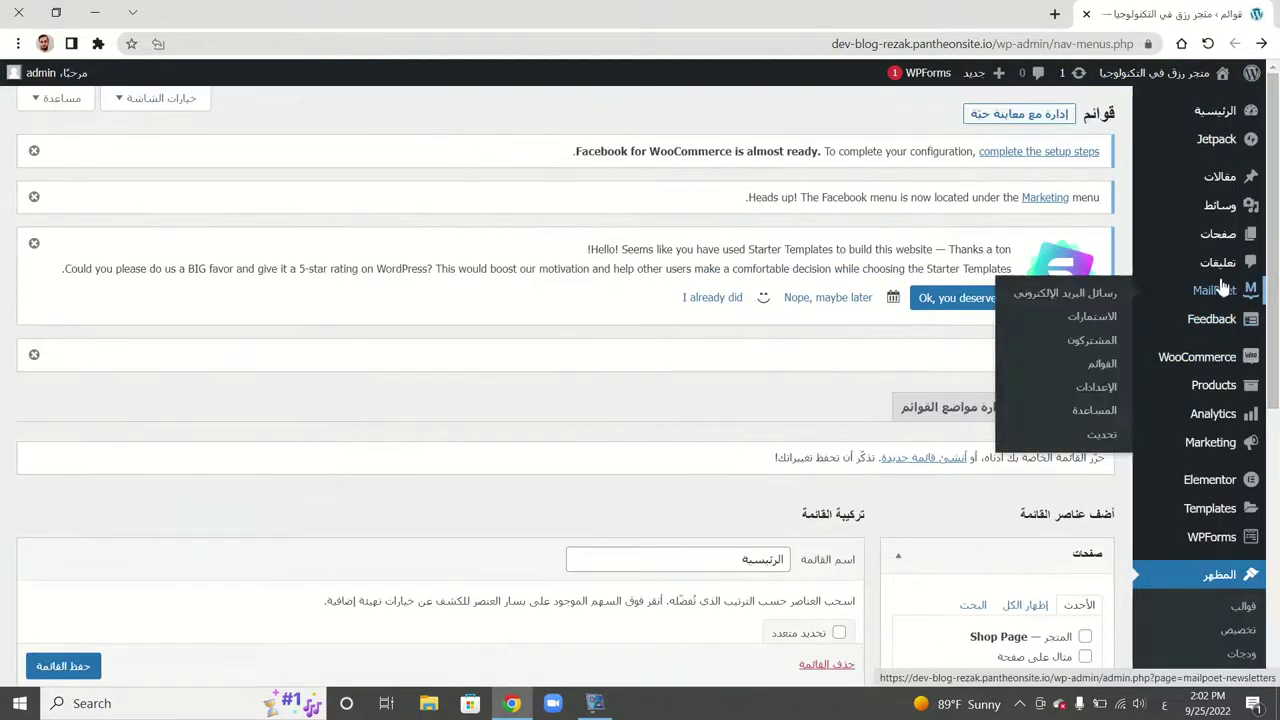
pyautogui.moveTo(1163, 79)
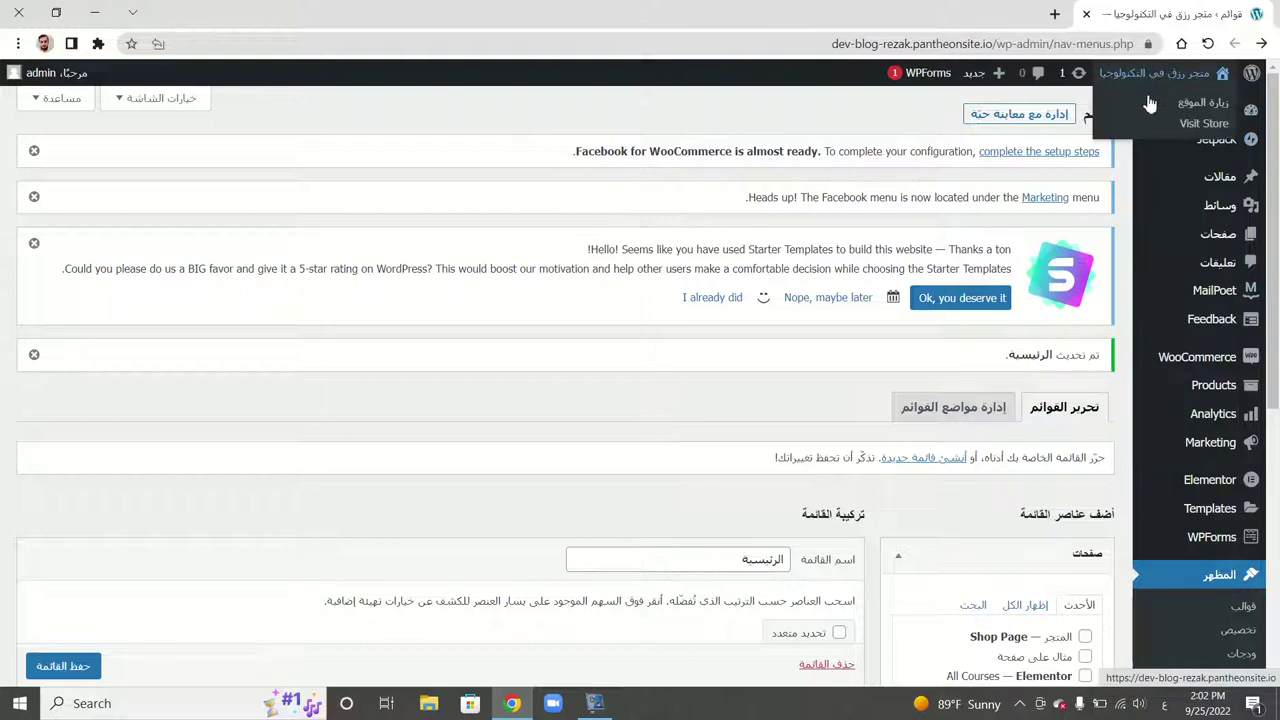
pyautogui.click(1198, 128)
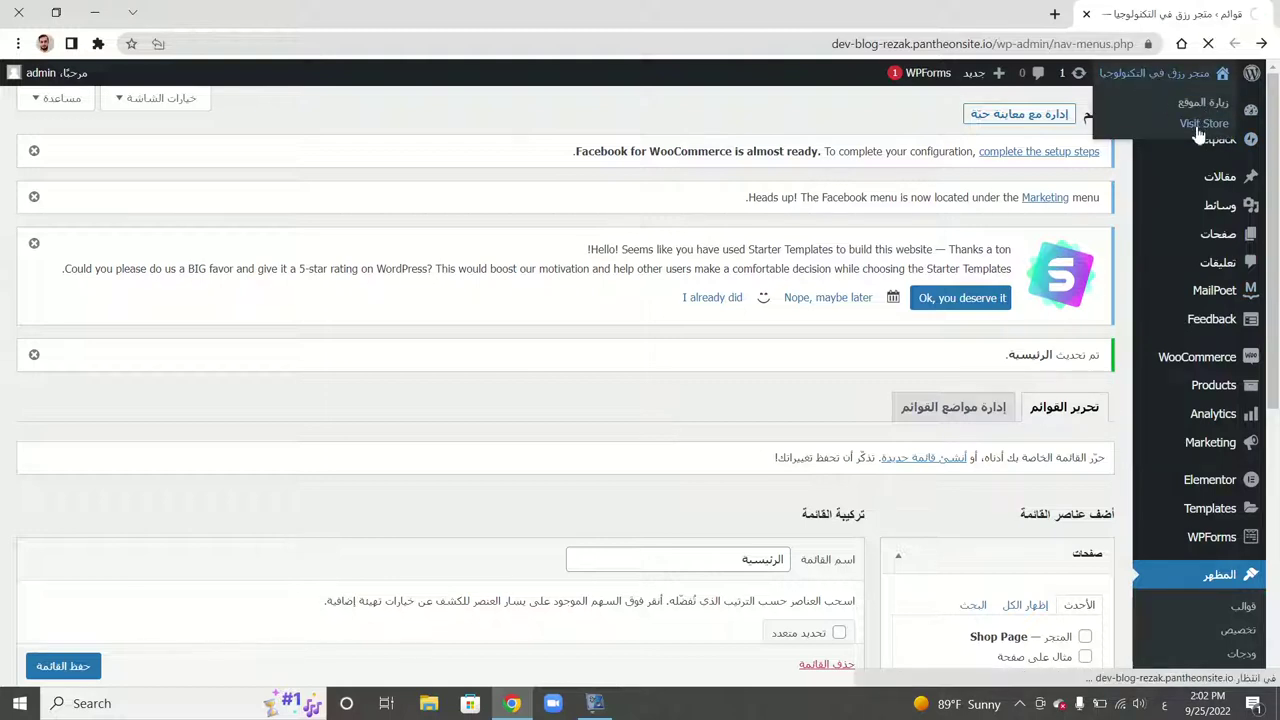
pyautogui.scroll(-4, 770, 330)
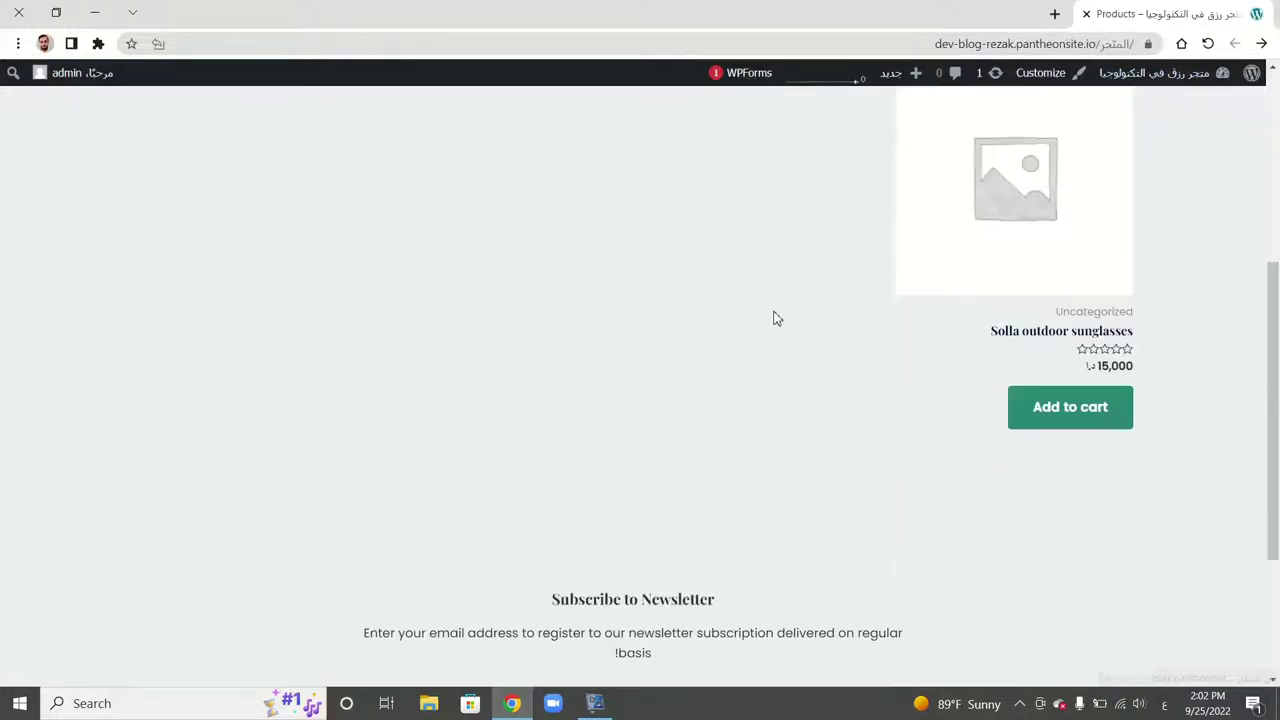
pyautogui.scroll(2, 810, 305)
pyautogui.scroll(-1, 970, 335)
pyautogui.scroll(2, 1025, 302)
pyautogui.scroll(1, 1030, 294)
pyautogui.scroll(-3, 1080, 310)
pyautogui.scroll(-1, 990, 330)
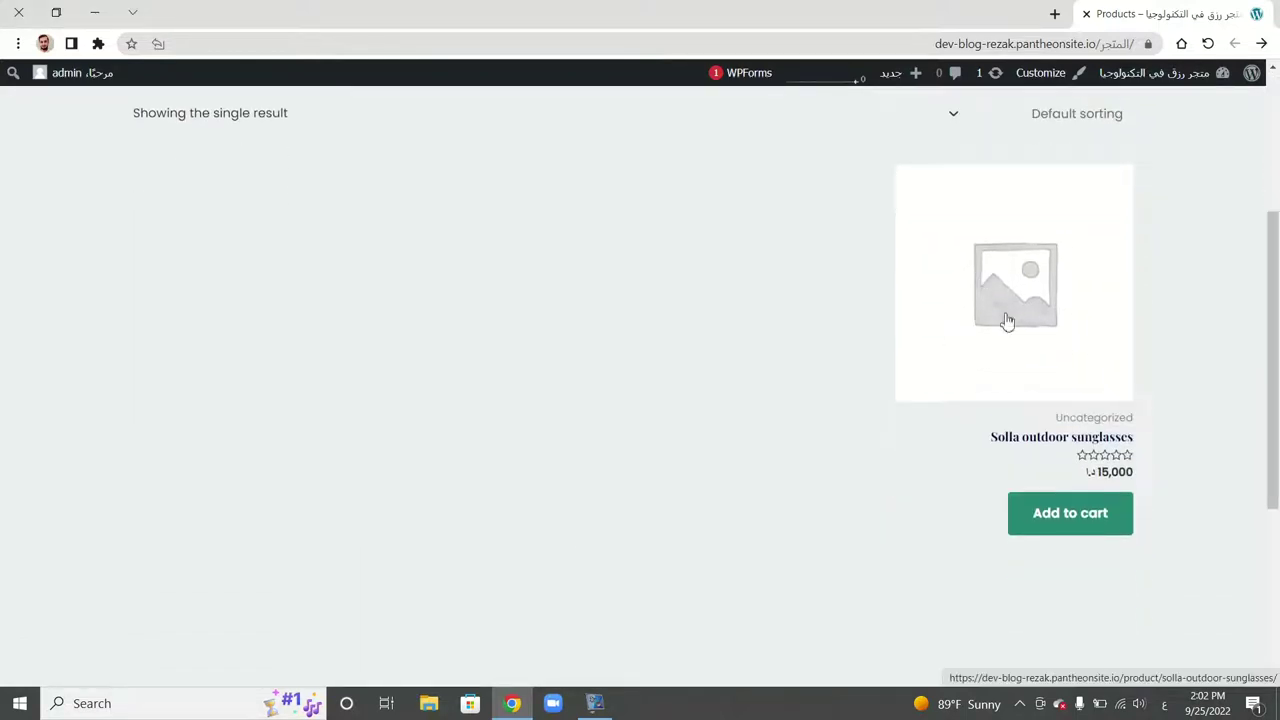
pyautogui.scroll(-1, 1007, 321)
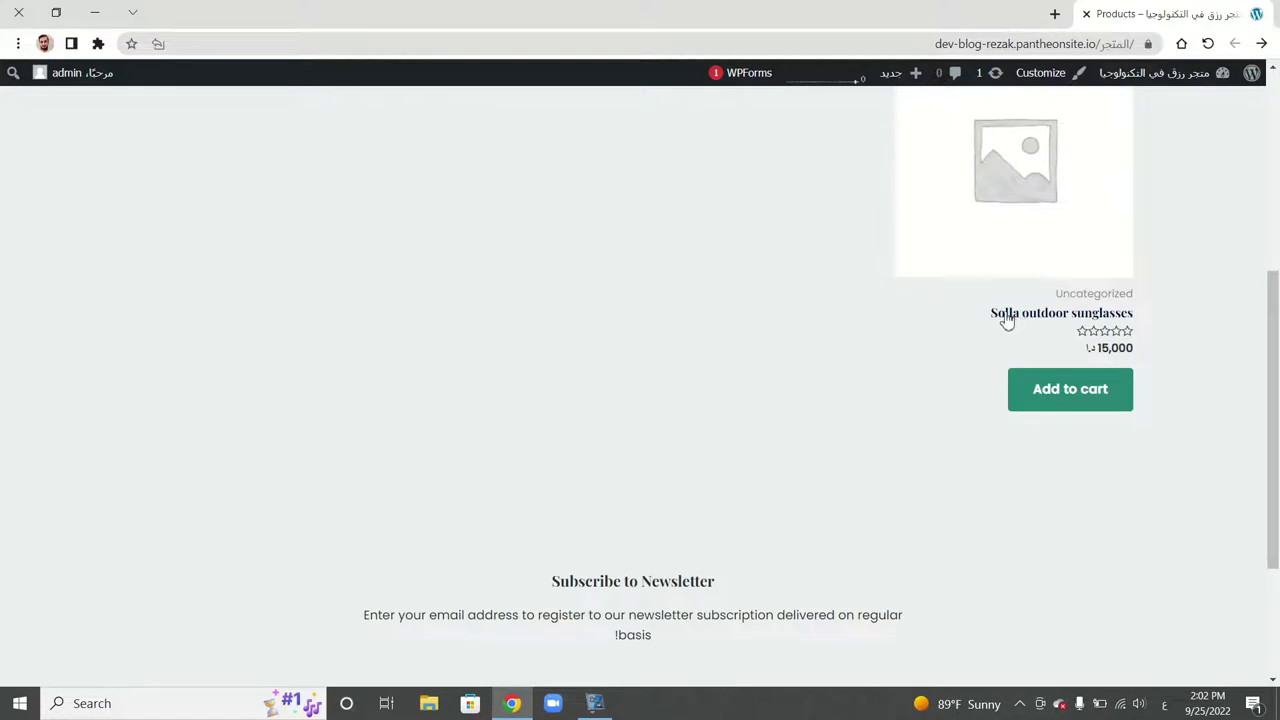
pyautogui.scroll(4, 1012, 305)
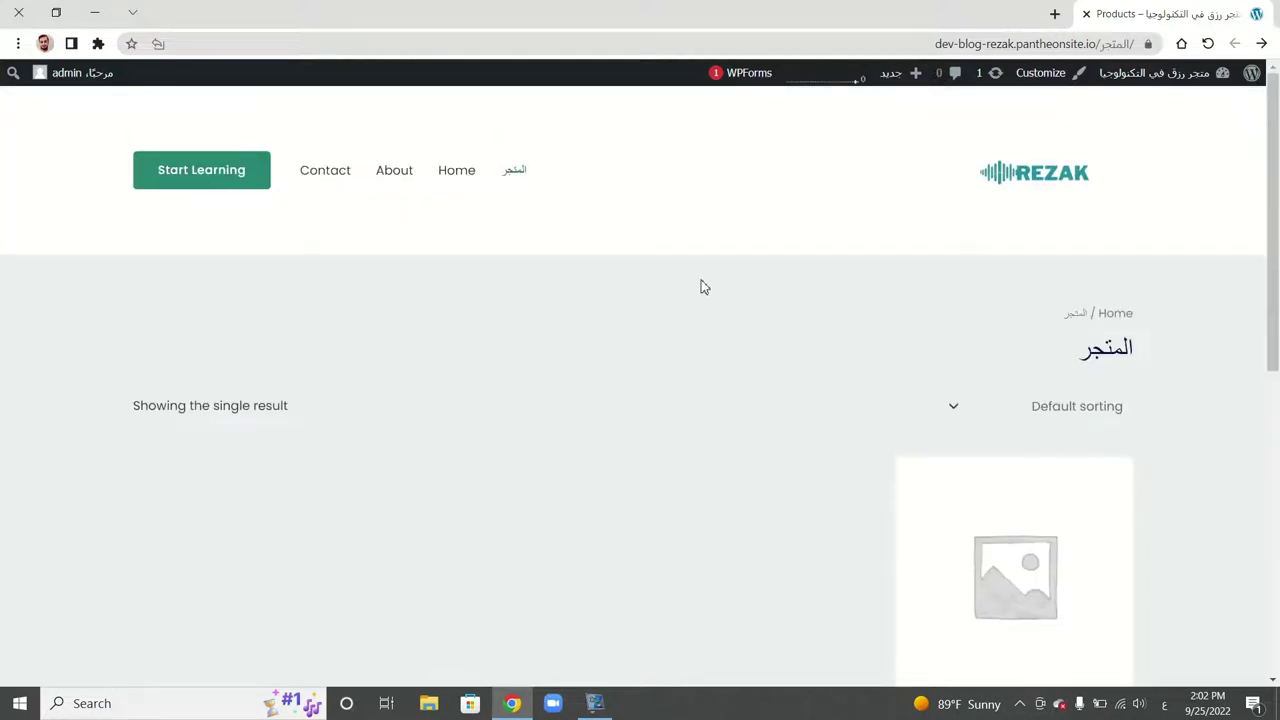
# - Return to the WordPress dashboard and start adding a new product
pyautogui.moveTo(1160, 75)
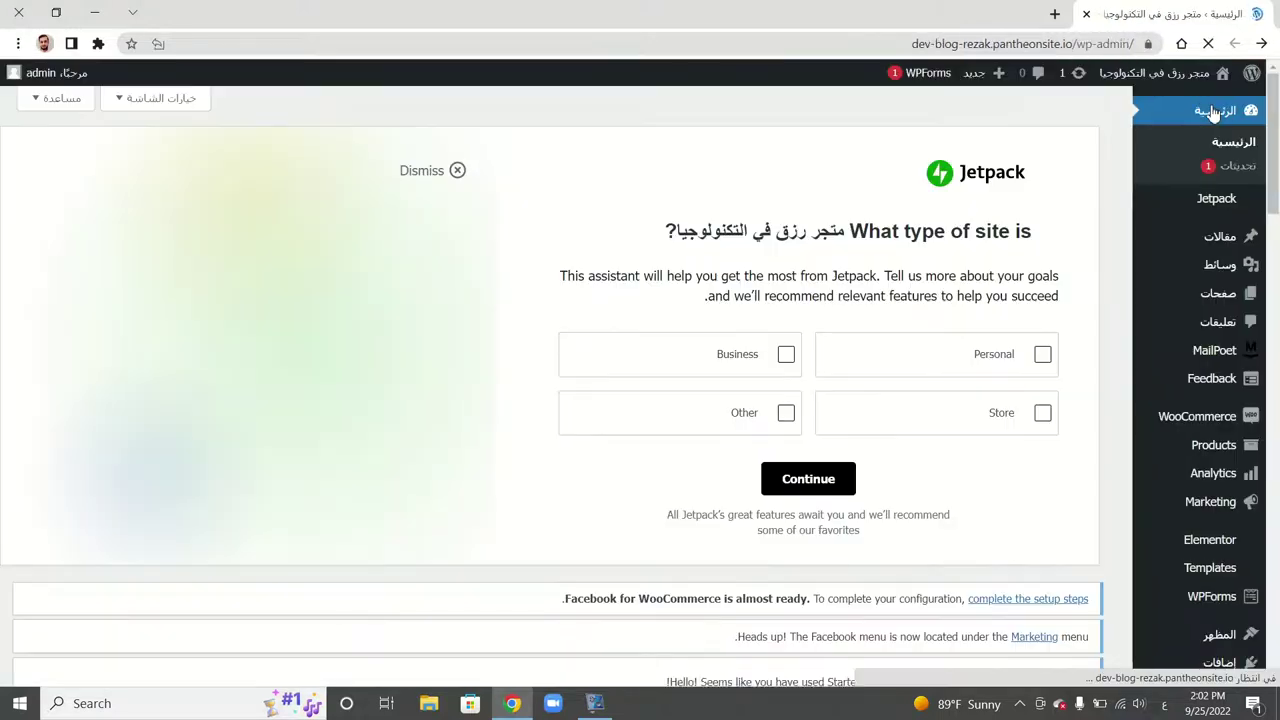
pyautogui.click(990, 82)
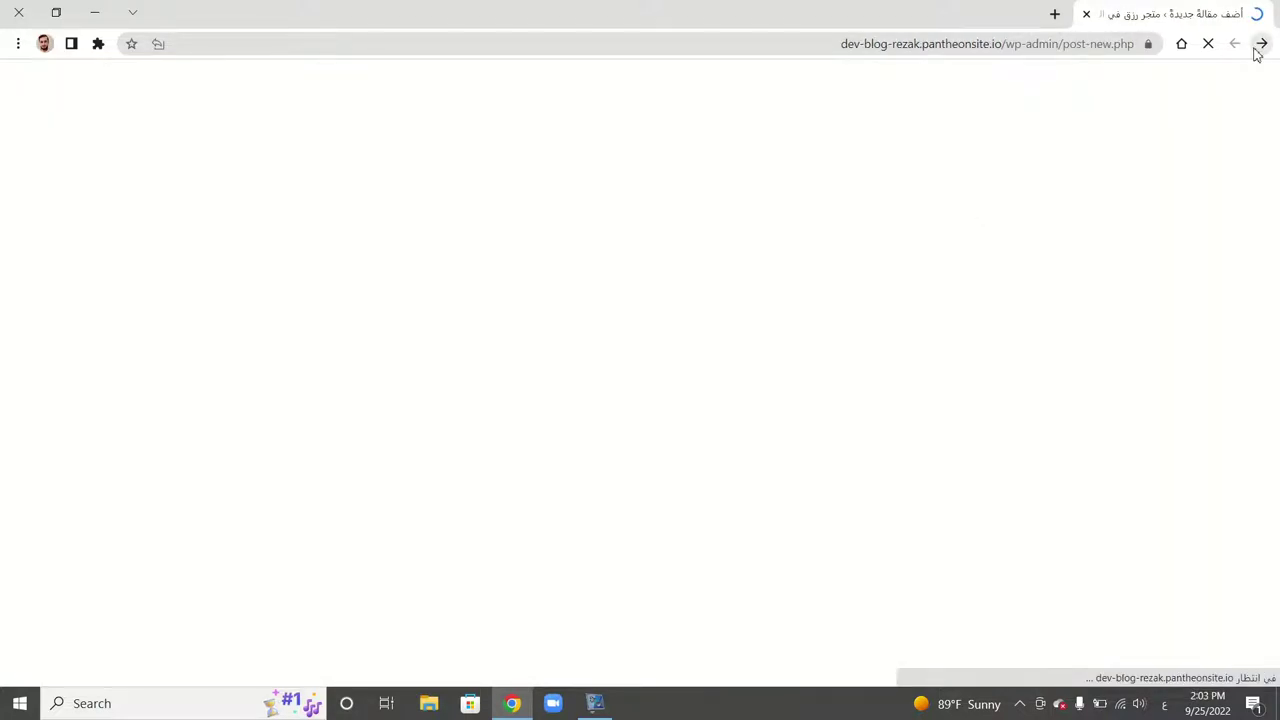
pyautogui.click(1260, 44)
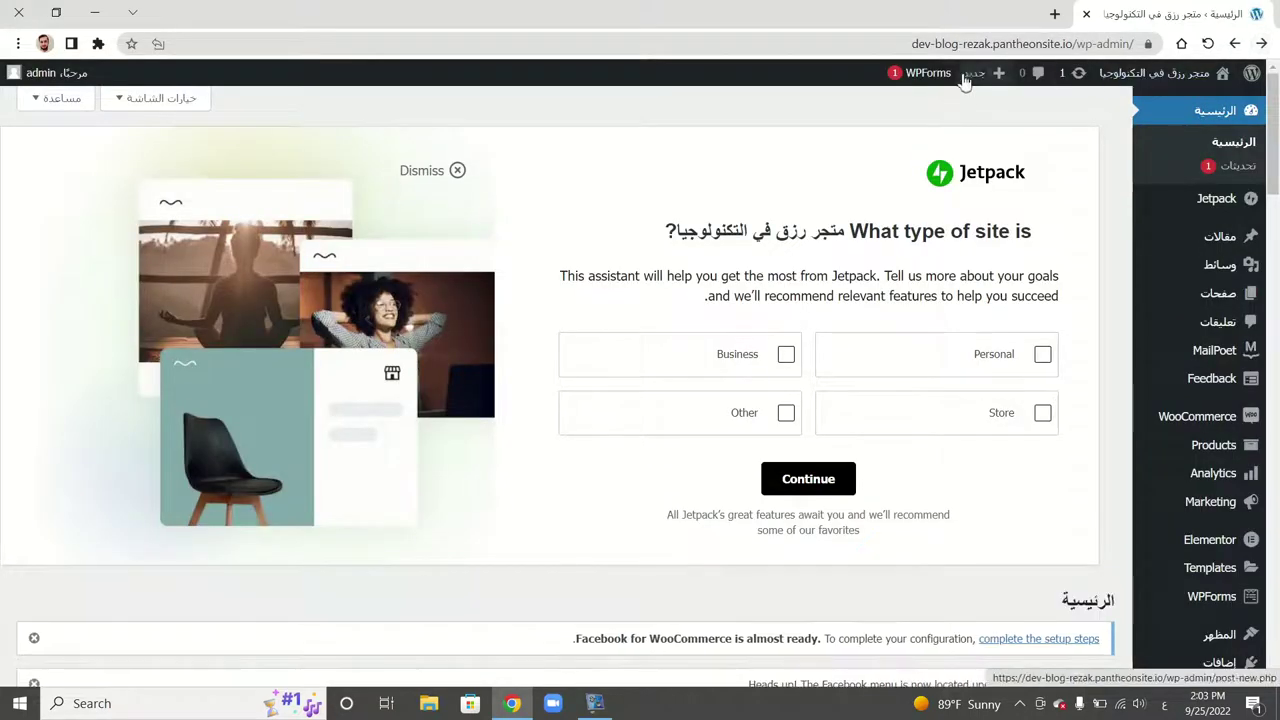
pyautogui.moveTo(977, 78)
pyautogui.click(987, 213)
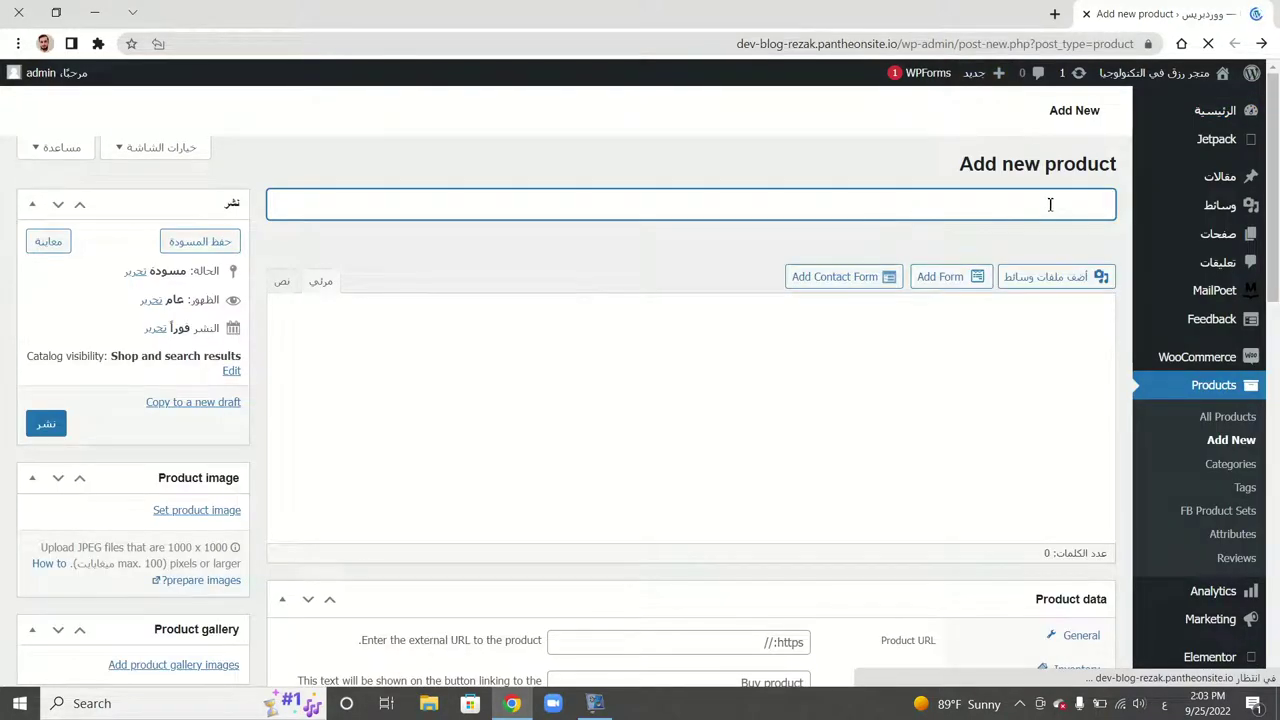
# - Name the new product نظارات طبية and set its regular price to 15
pyautogui.write('نظارات طبية')
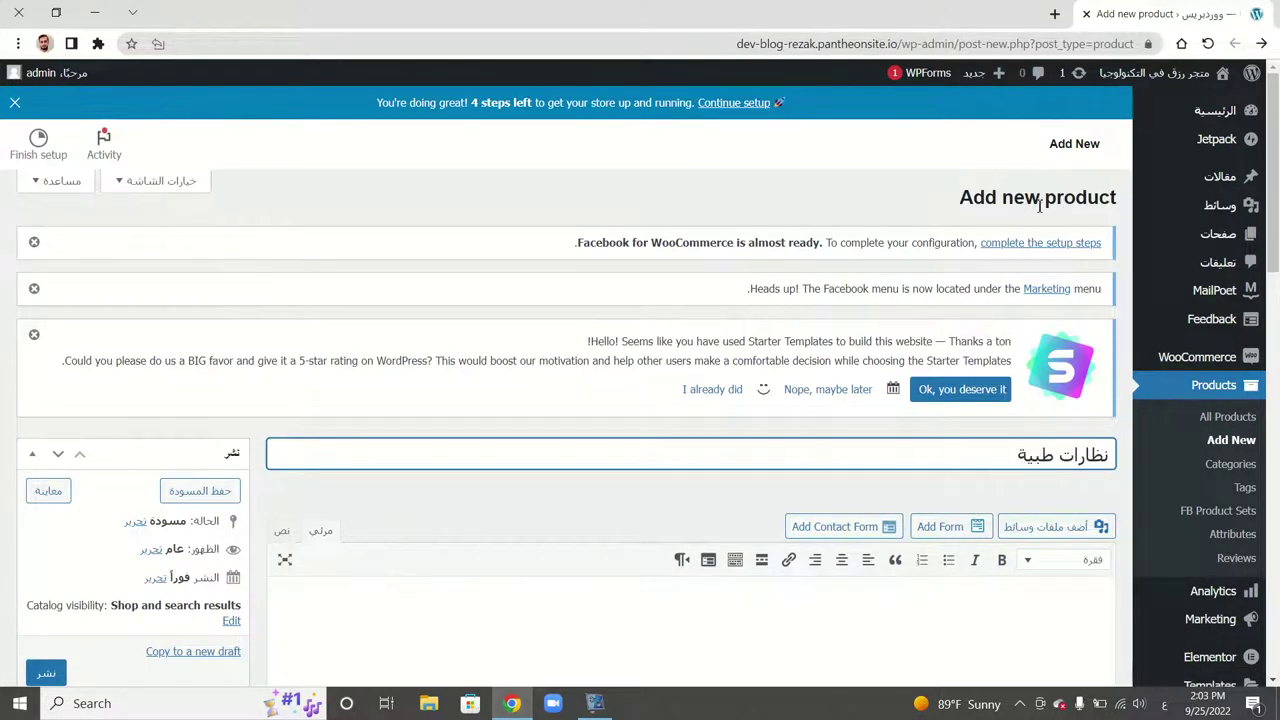
pyautogui.scroll(-7, 1040, 205)
pyautogui.click(755, 318)
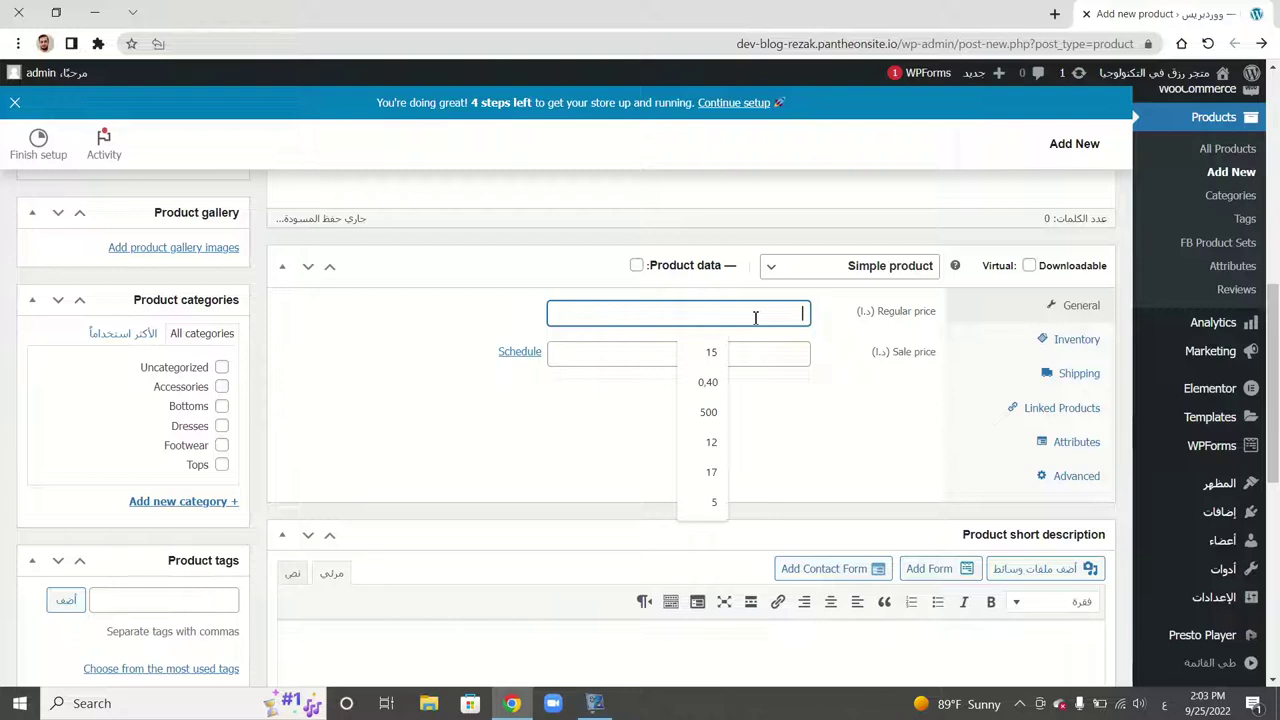
pyautogui.click(710, 353)
# - Enter نظارات طبية as the product's short description
pyautogui.scroll(-5, 751, 371)
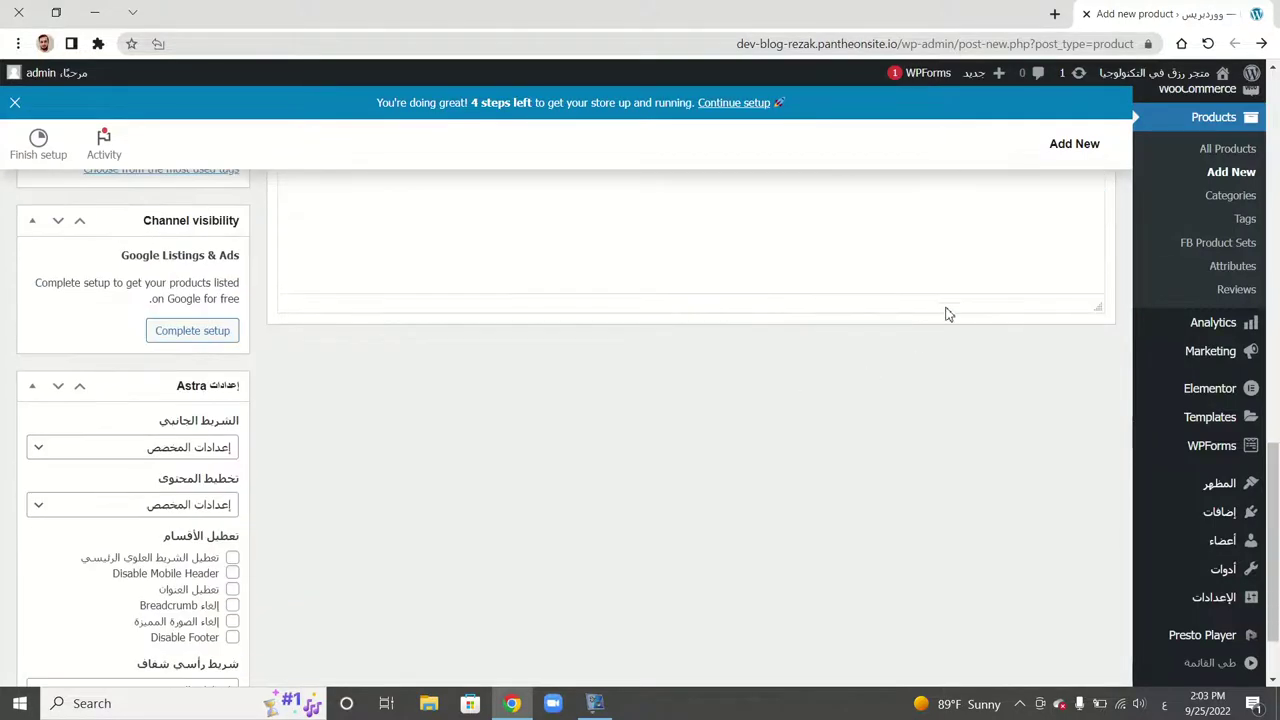
pyautogui.scroll(3, 1018, 425)
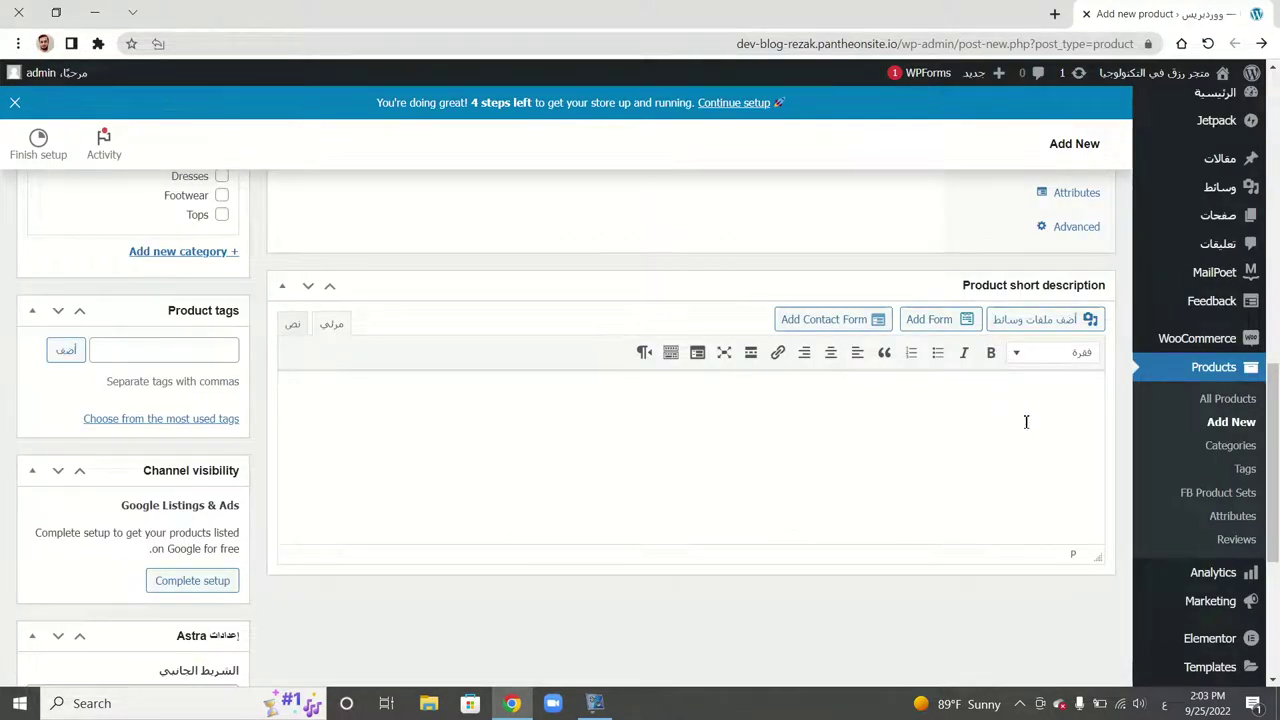
pyautogui.write('ظارات طبية')
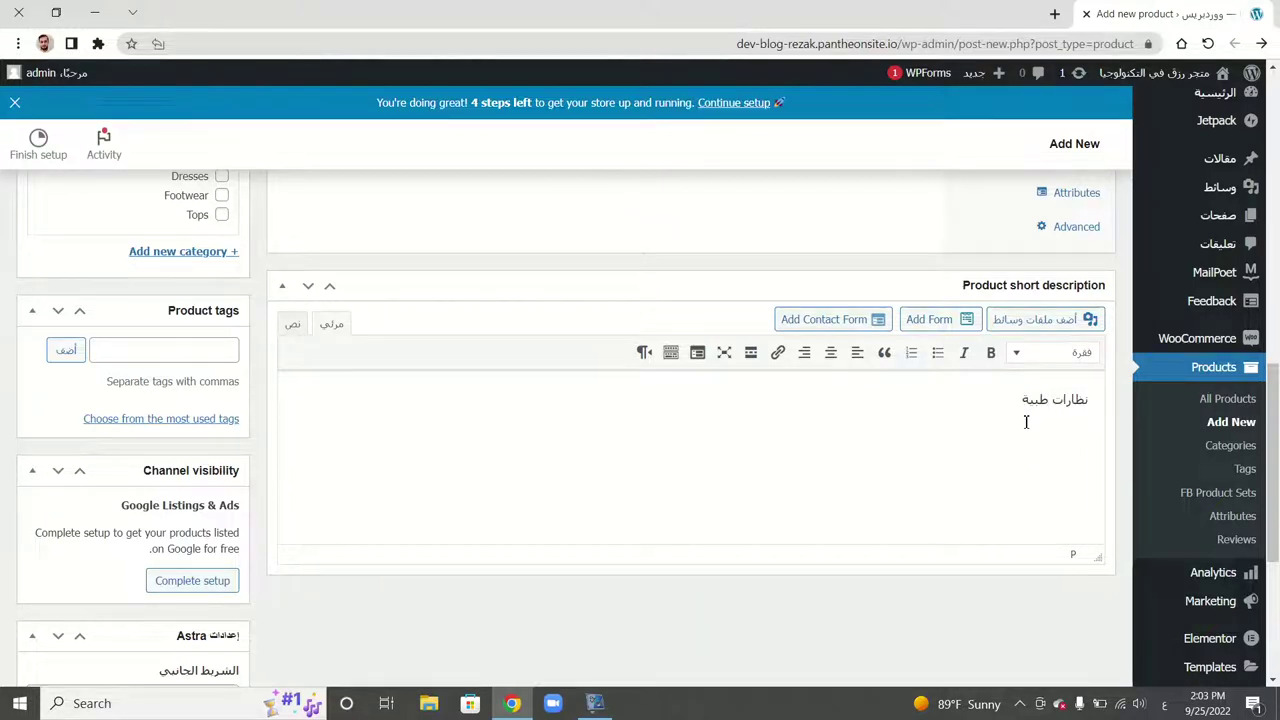
# - Set the product image to the green cross pattern from the media library
pyautogui.scroll(6, 366, 357)
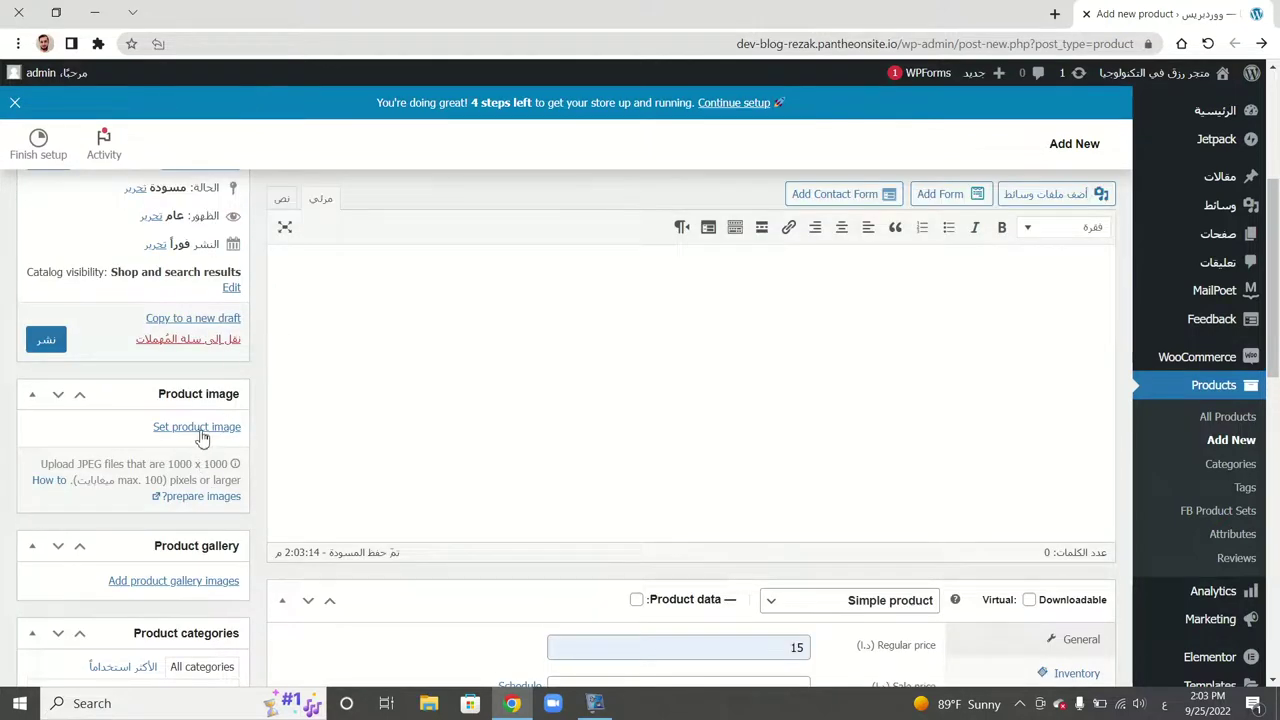
pyautogui.click(196, 430)
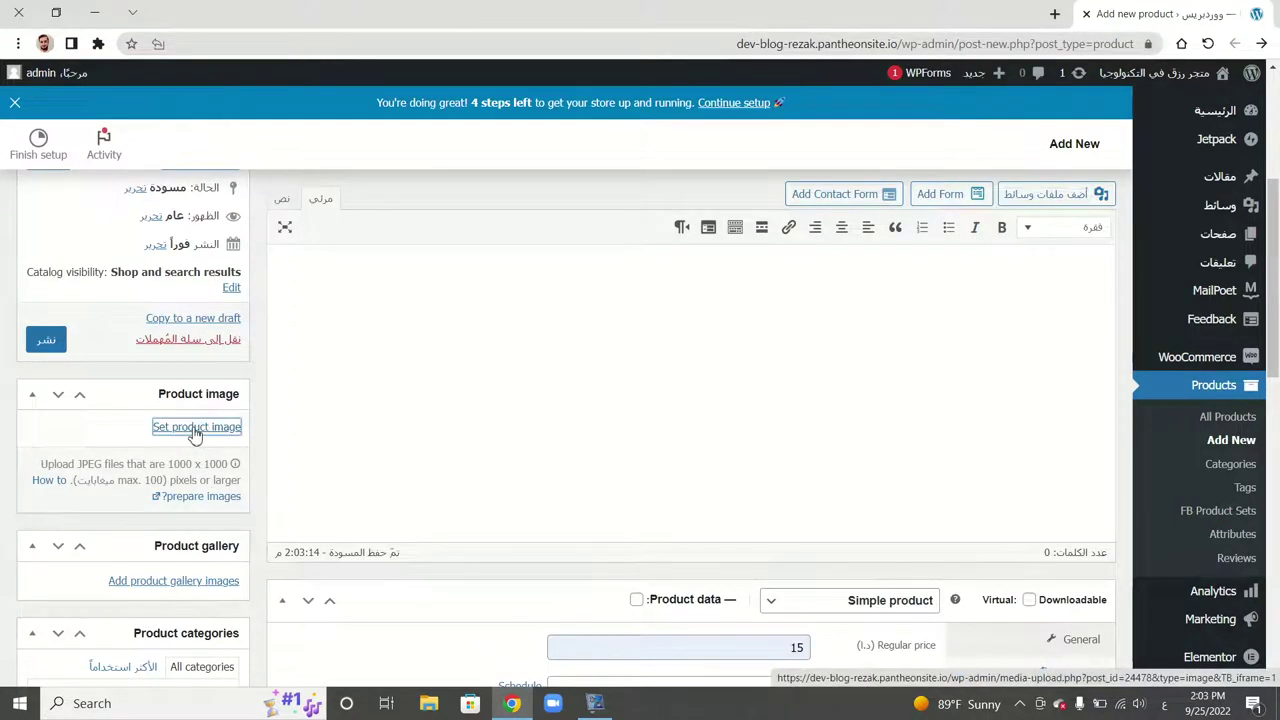
pyautogui.scroll(-4, 843, 487)
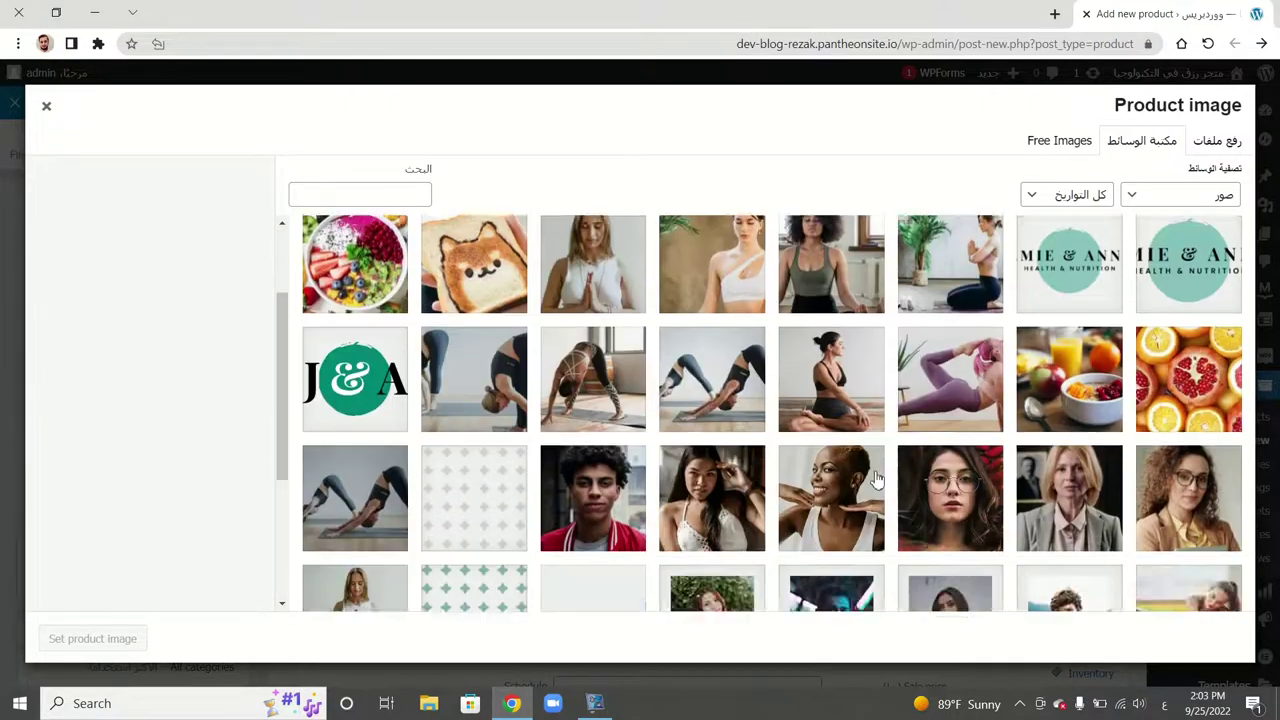
pyautogui.scroll(5, 795, 473)
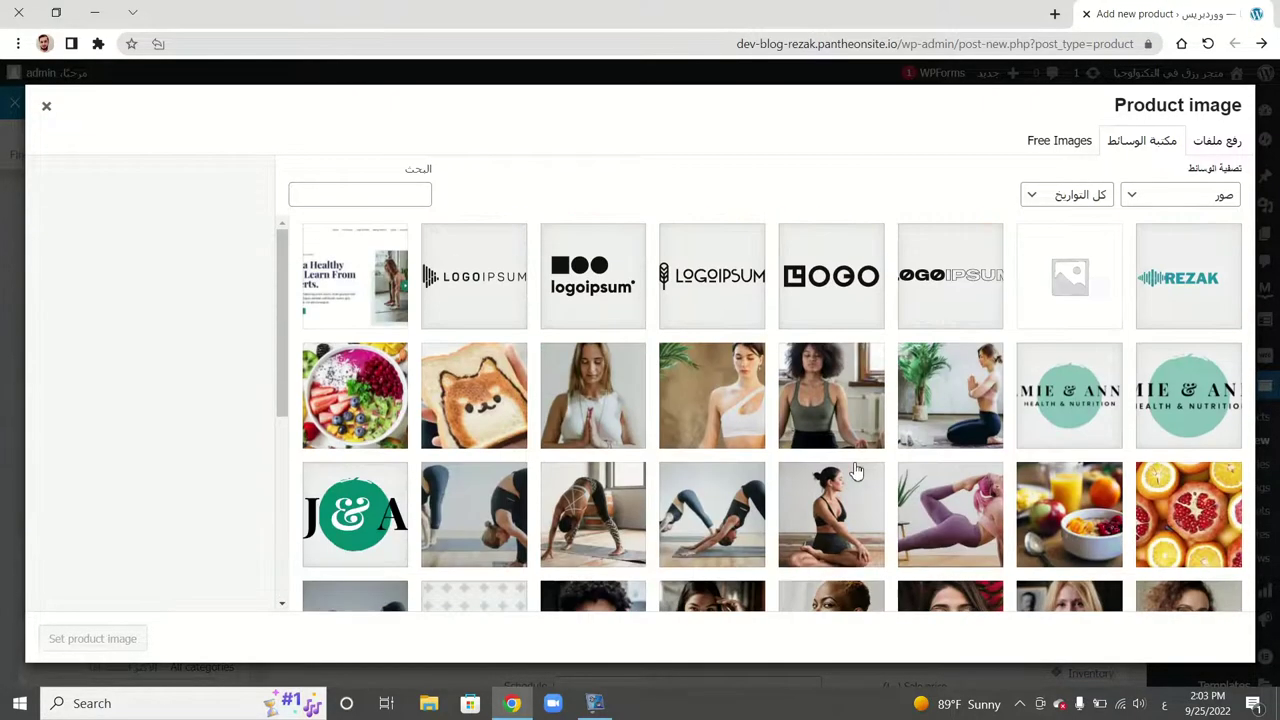
pyautogui.scroll(-5, 855, 470)
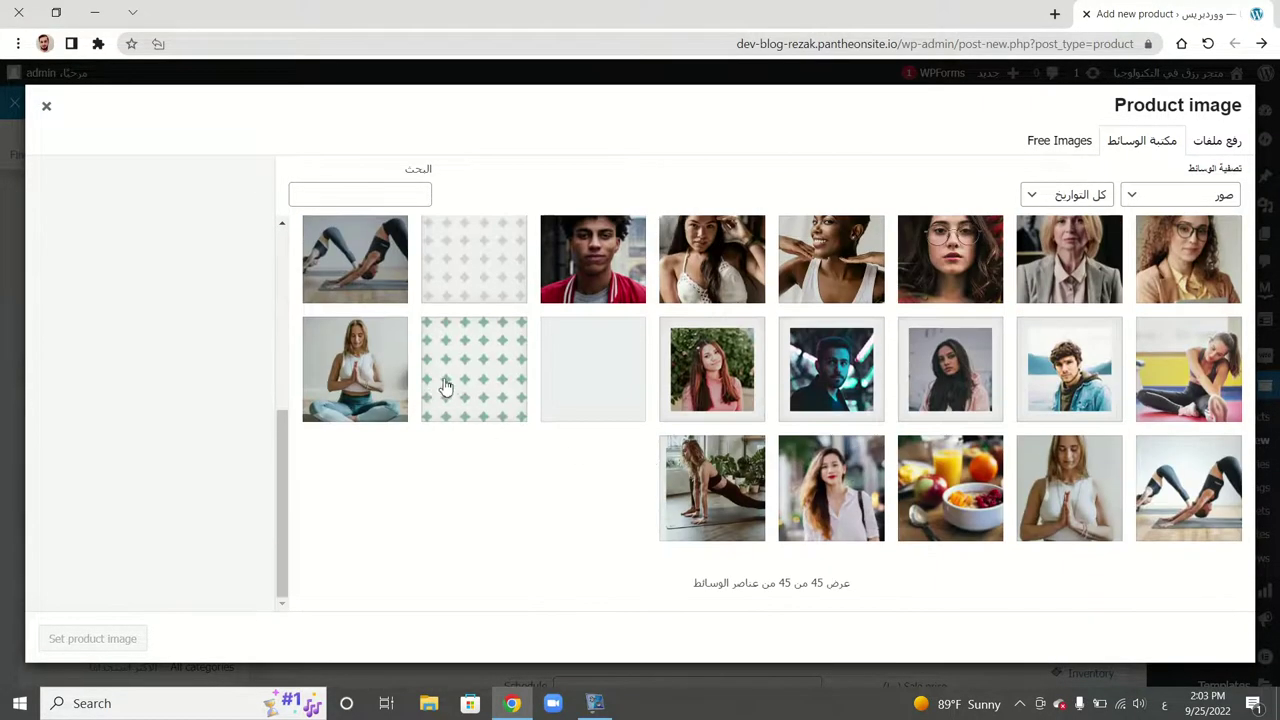
pyautogui.click(468, 369)
pyautogui.click(121, 637)
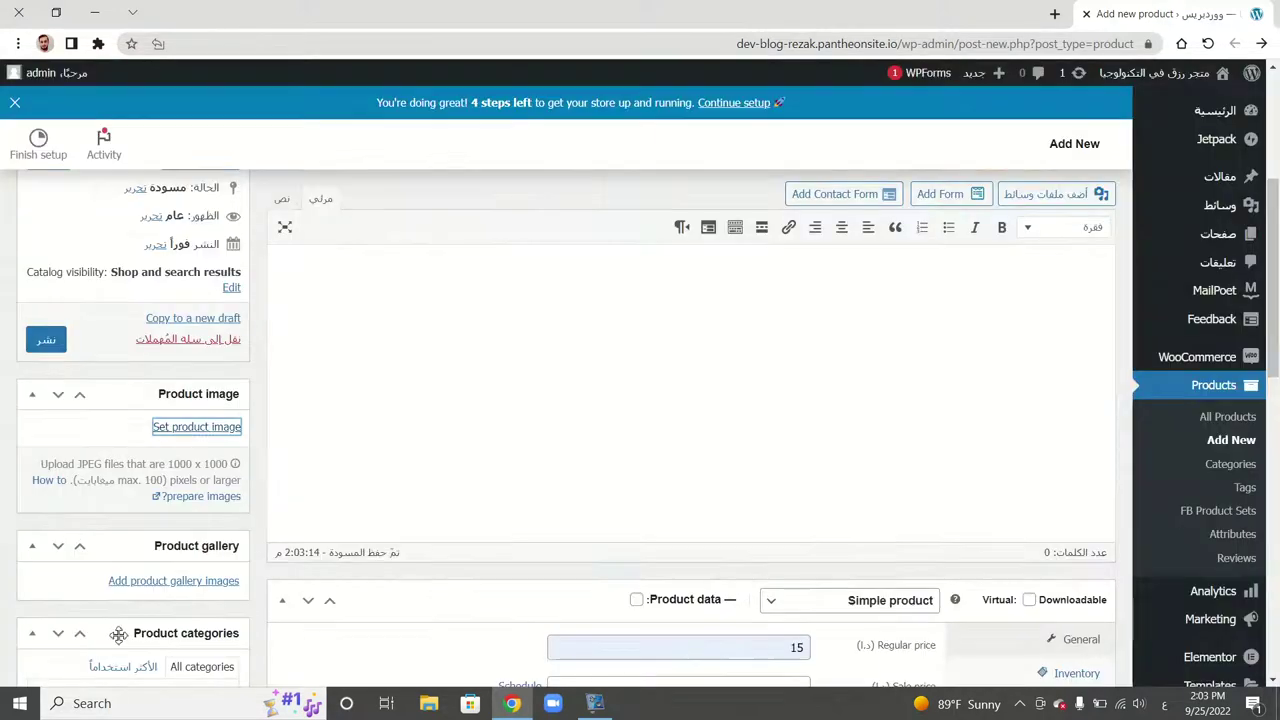
# - Publish the نظارات طبية product
pyautogui.scroll(3, 300, 509)
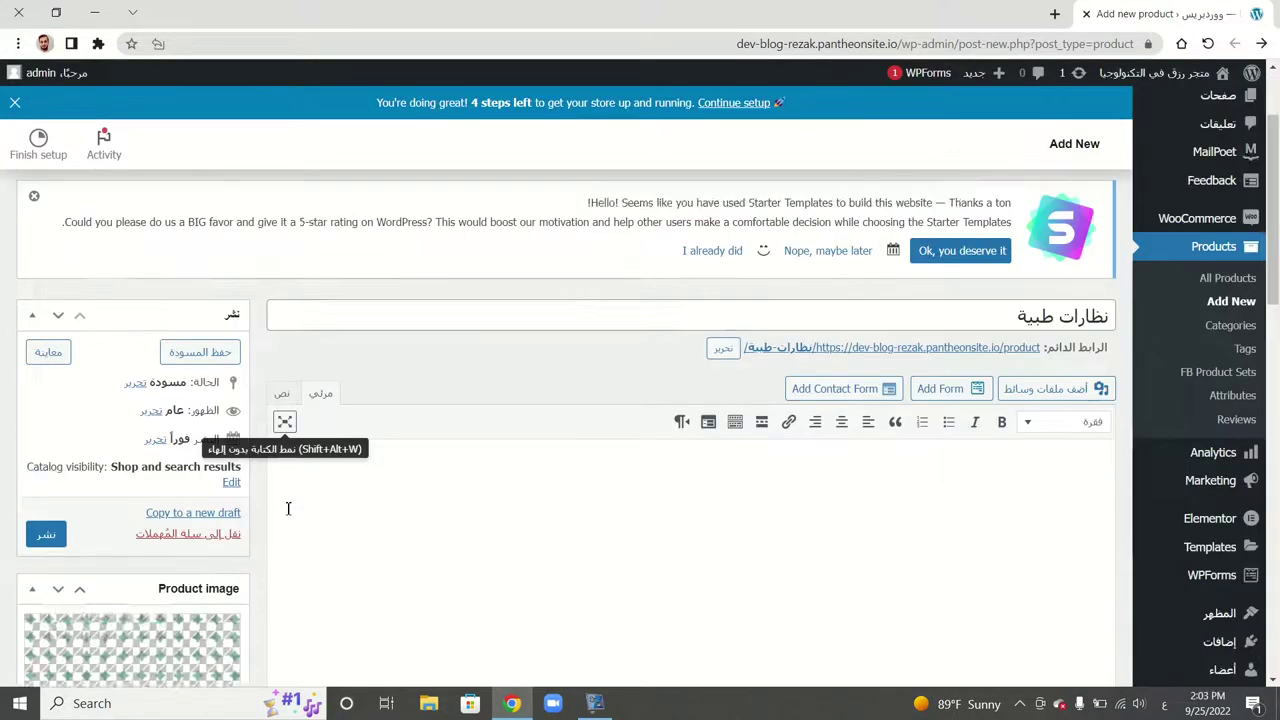
pyautogui.scroll(-5, 288, 509)
pyautogui.scroll(3, 431, 506)
pyautogui.click(46, 256)
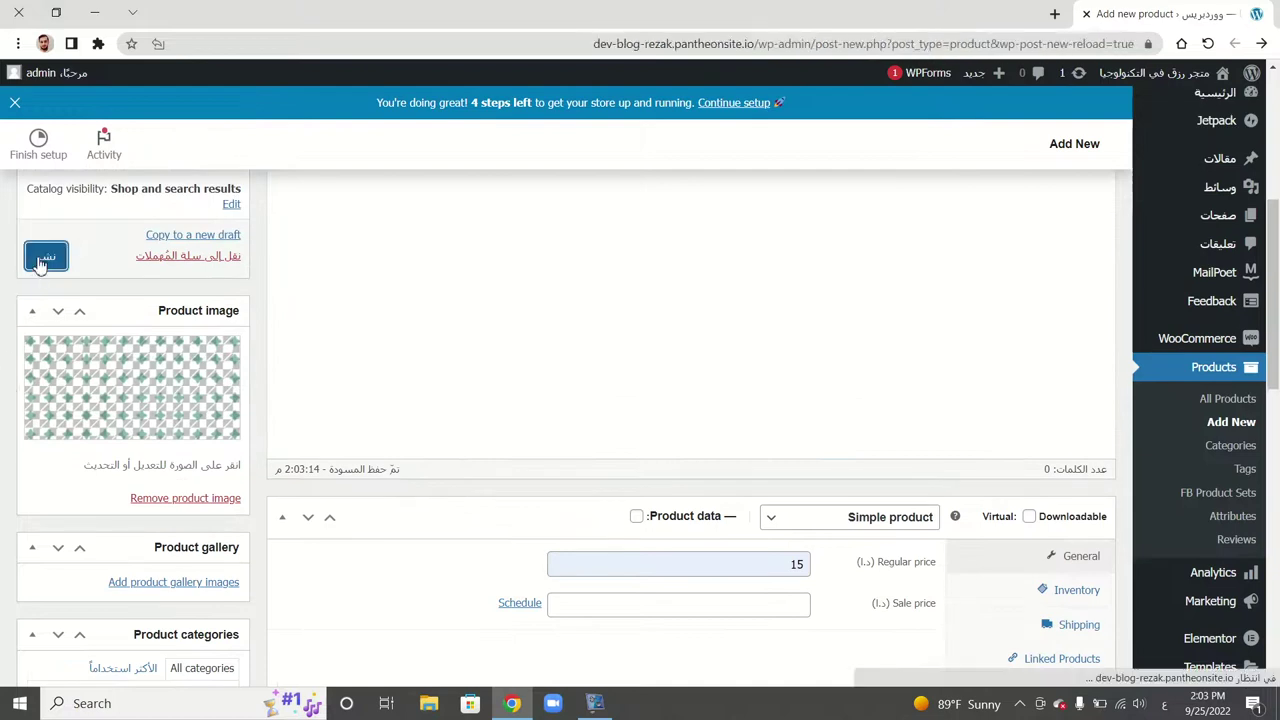
pyautogui.click(612, 706)
pyautogui.click(523, 401)
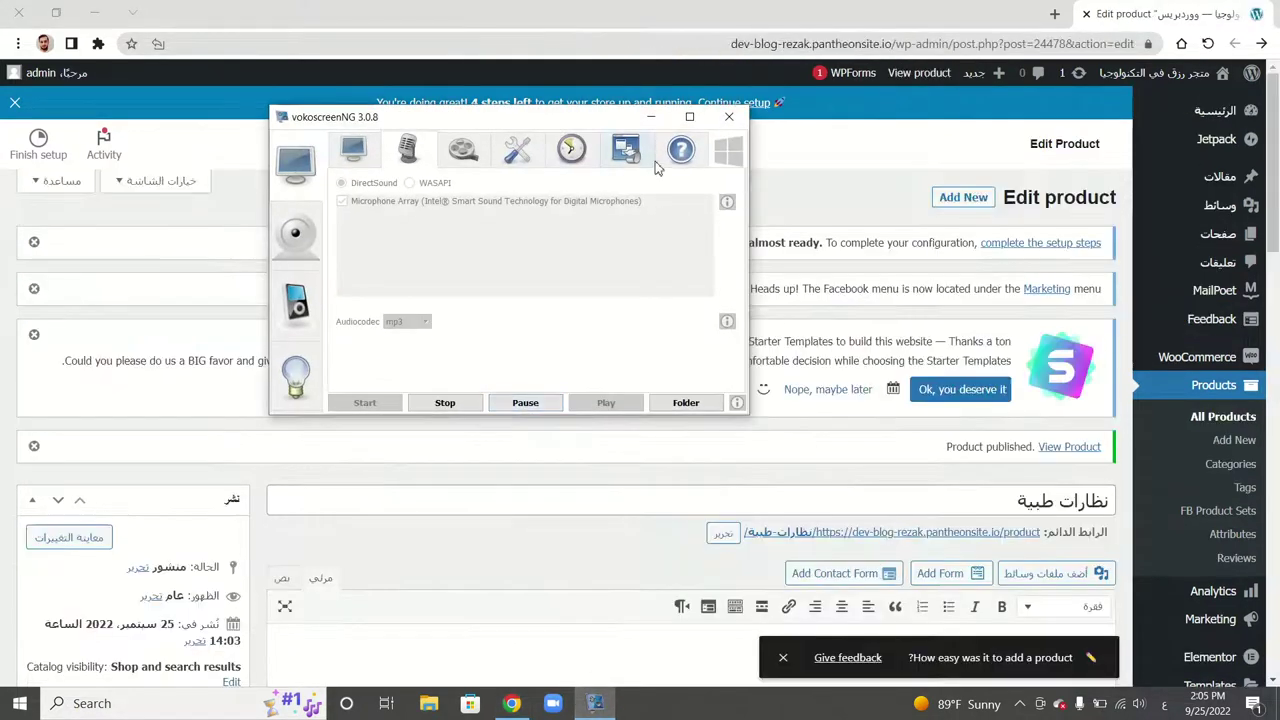
pyautogui.click(650, 117)
pyautogui.scroll(-2, 655, 434)
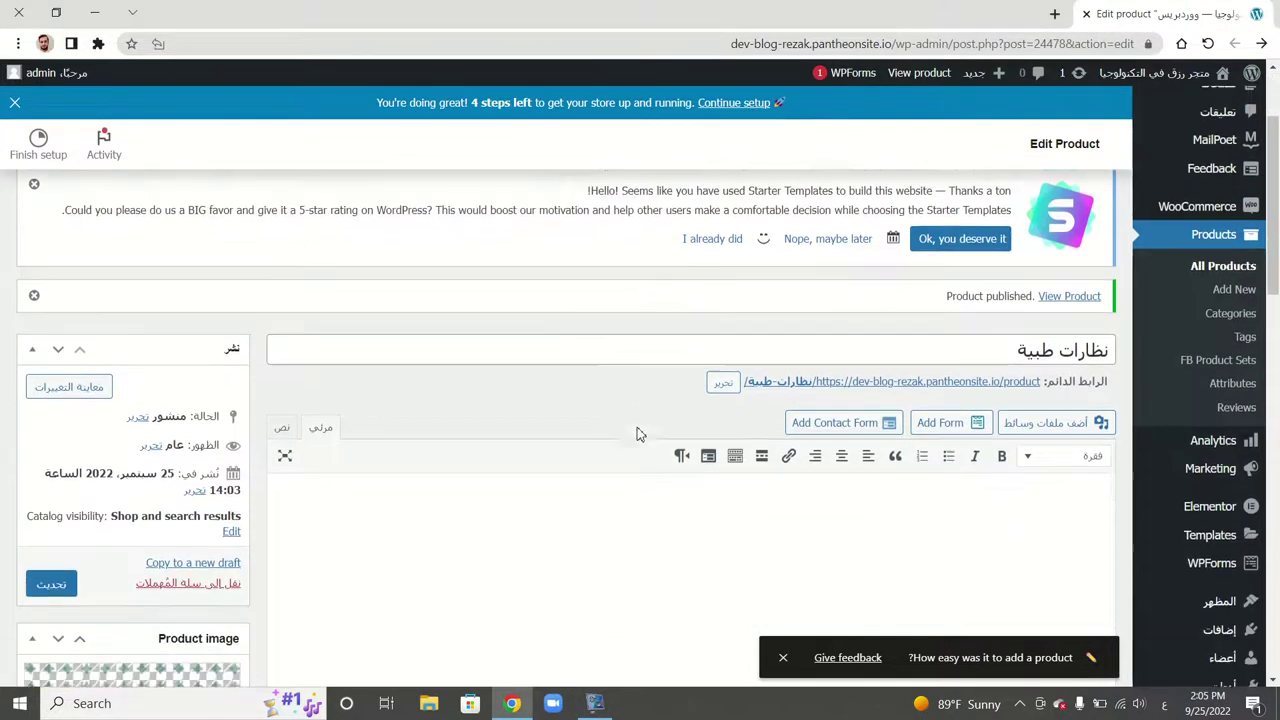
pyautogui.scroll(-3, 735, 443)
pyautogui.scroll(5, 735, 443)
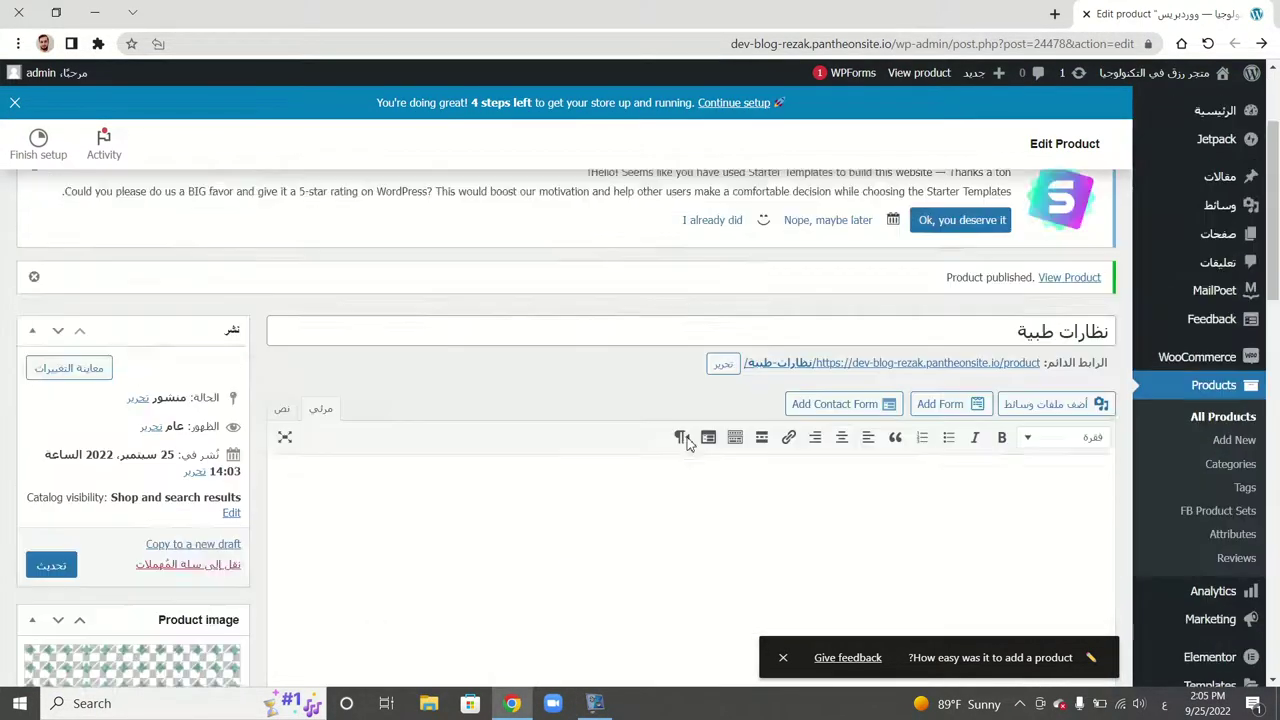
# - Visit the store and open the نظارات طبية product page to examine its details, review form and related products
pyautogui.moveTo(1150, 85)
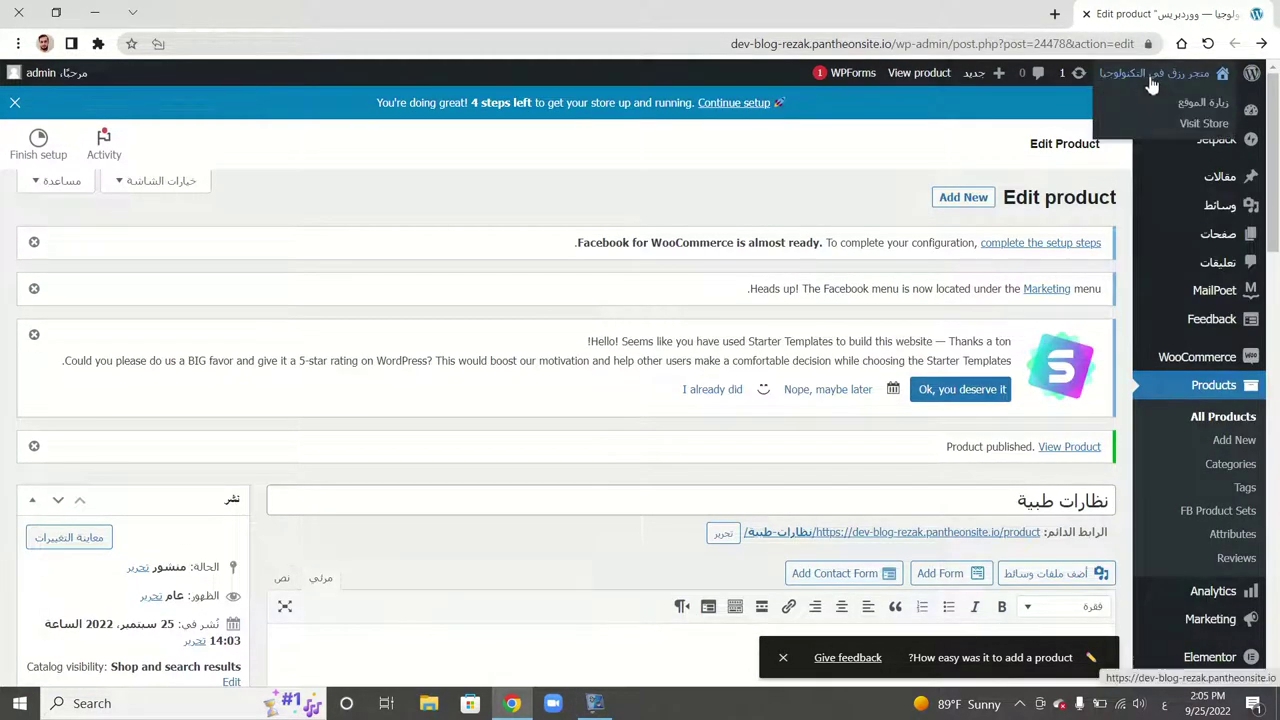
pyautogui.click(1190, 126)
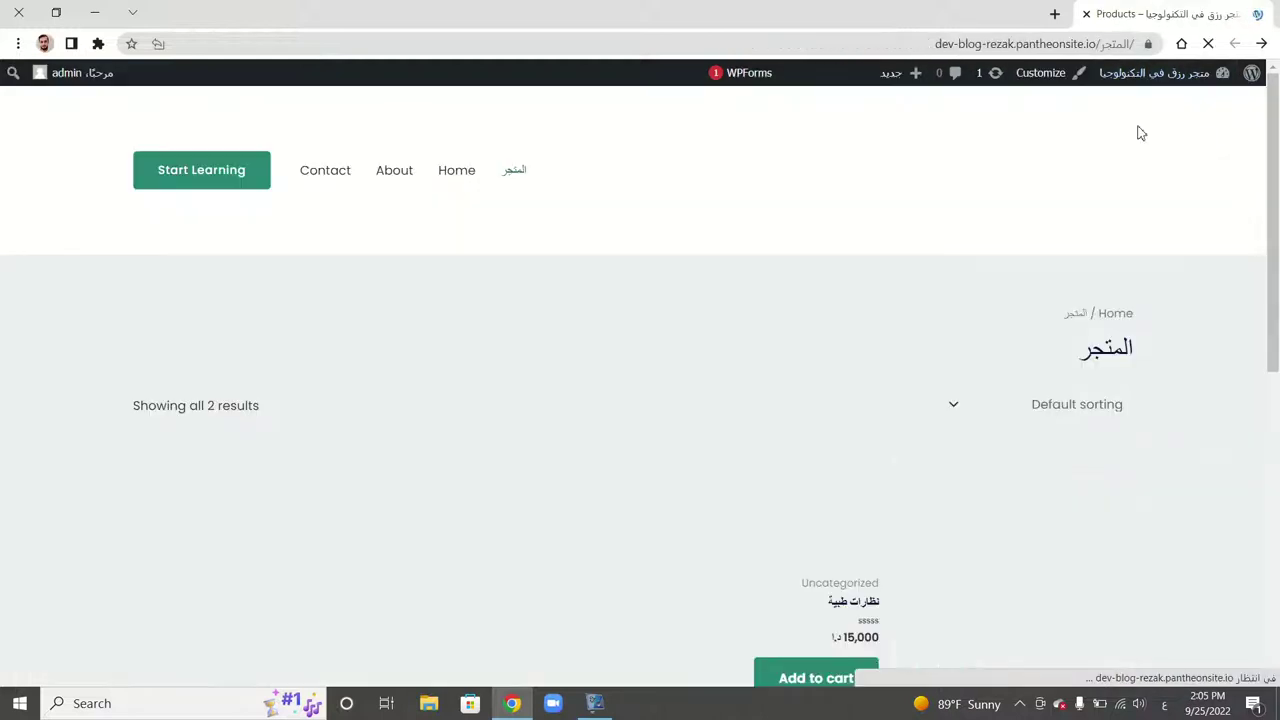
pyautogui.scroll(-3, 800, 420)
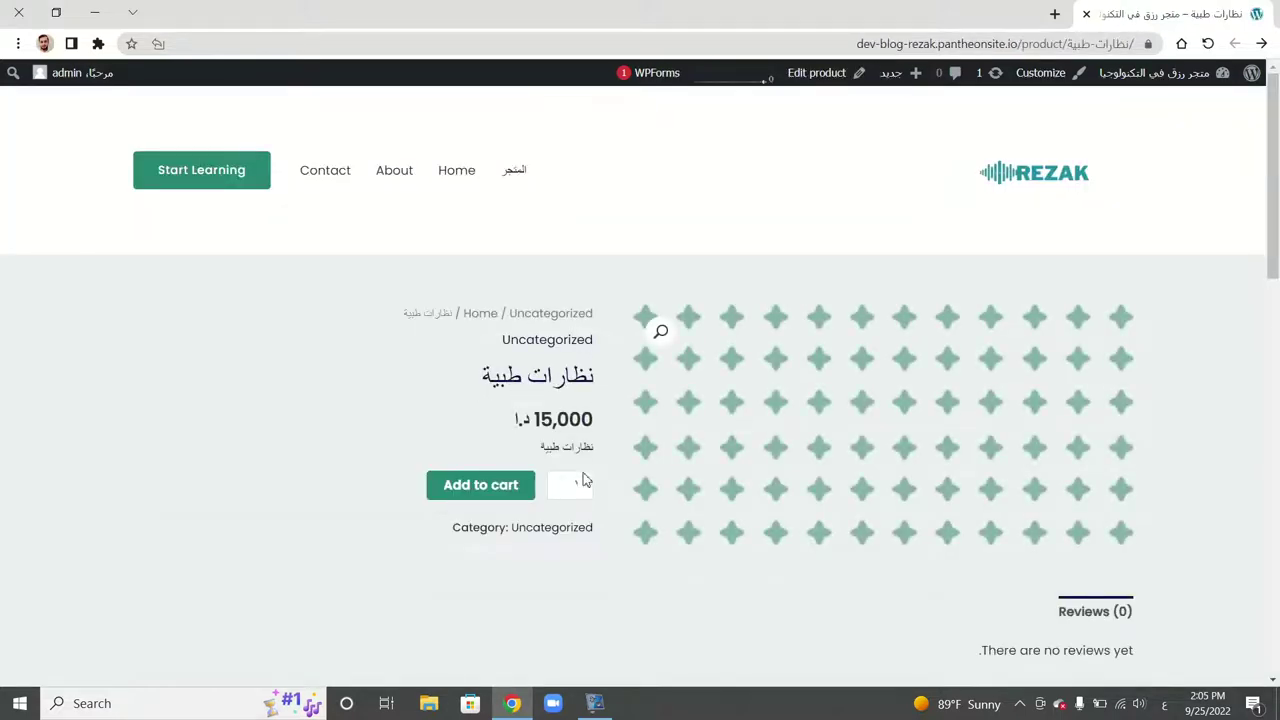
pyautogui.scroll(-5, 569, 415)
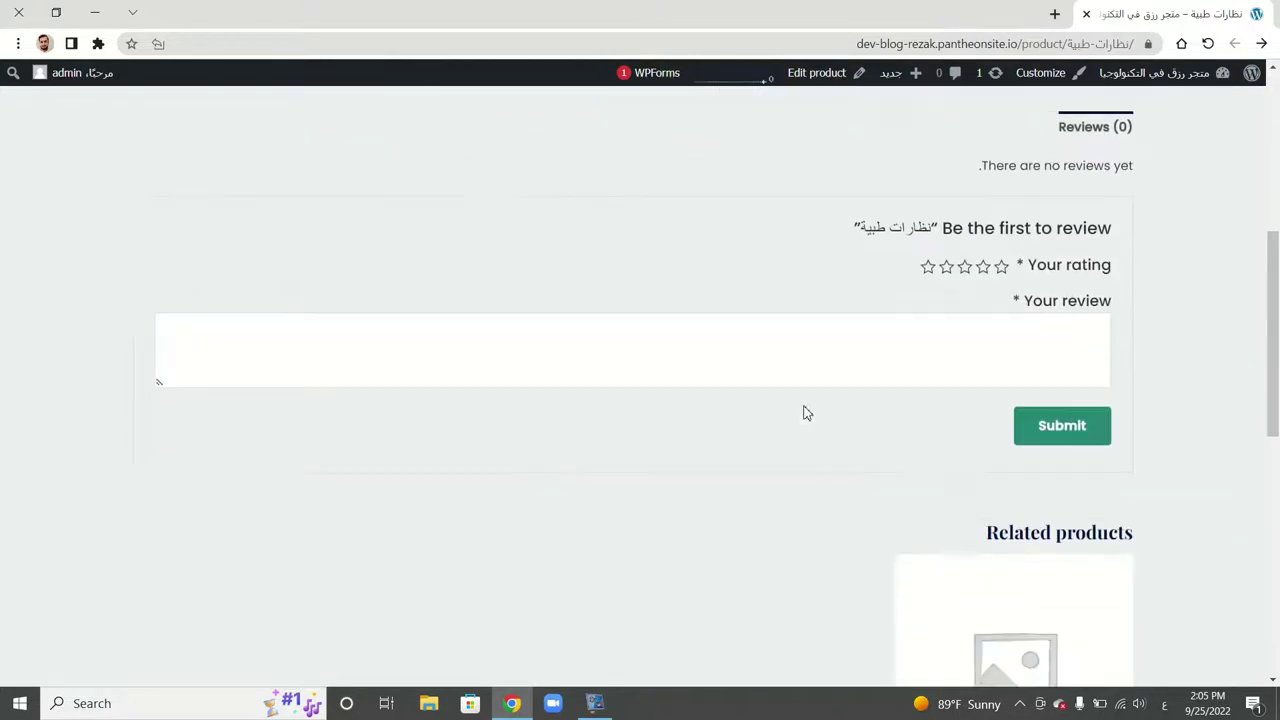
pyautogui.scroll(5, 806, 411)
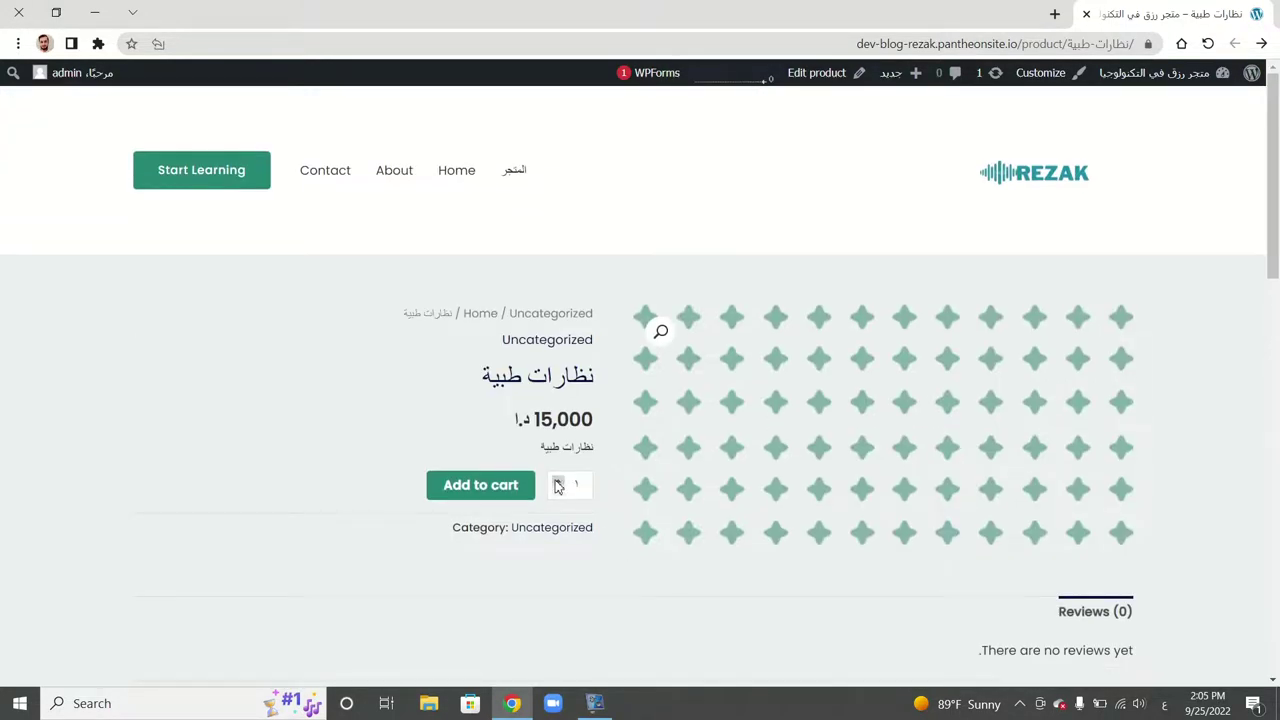